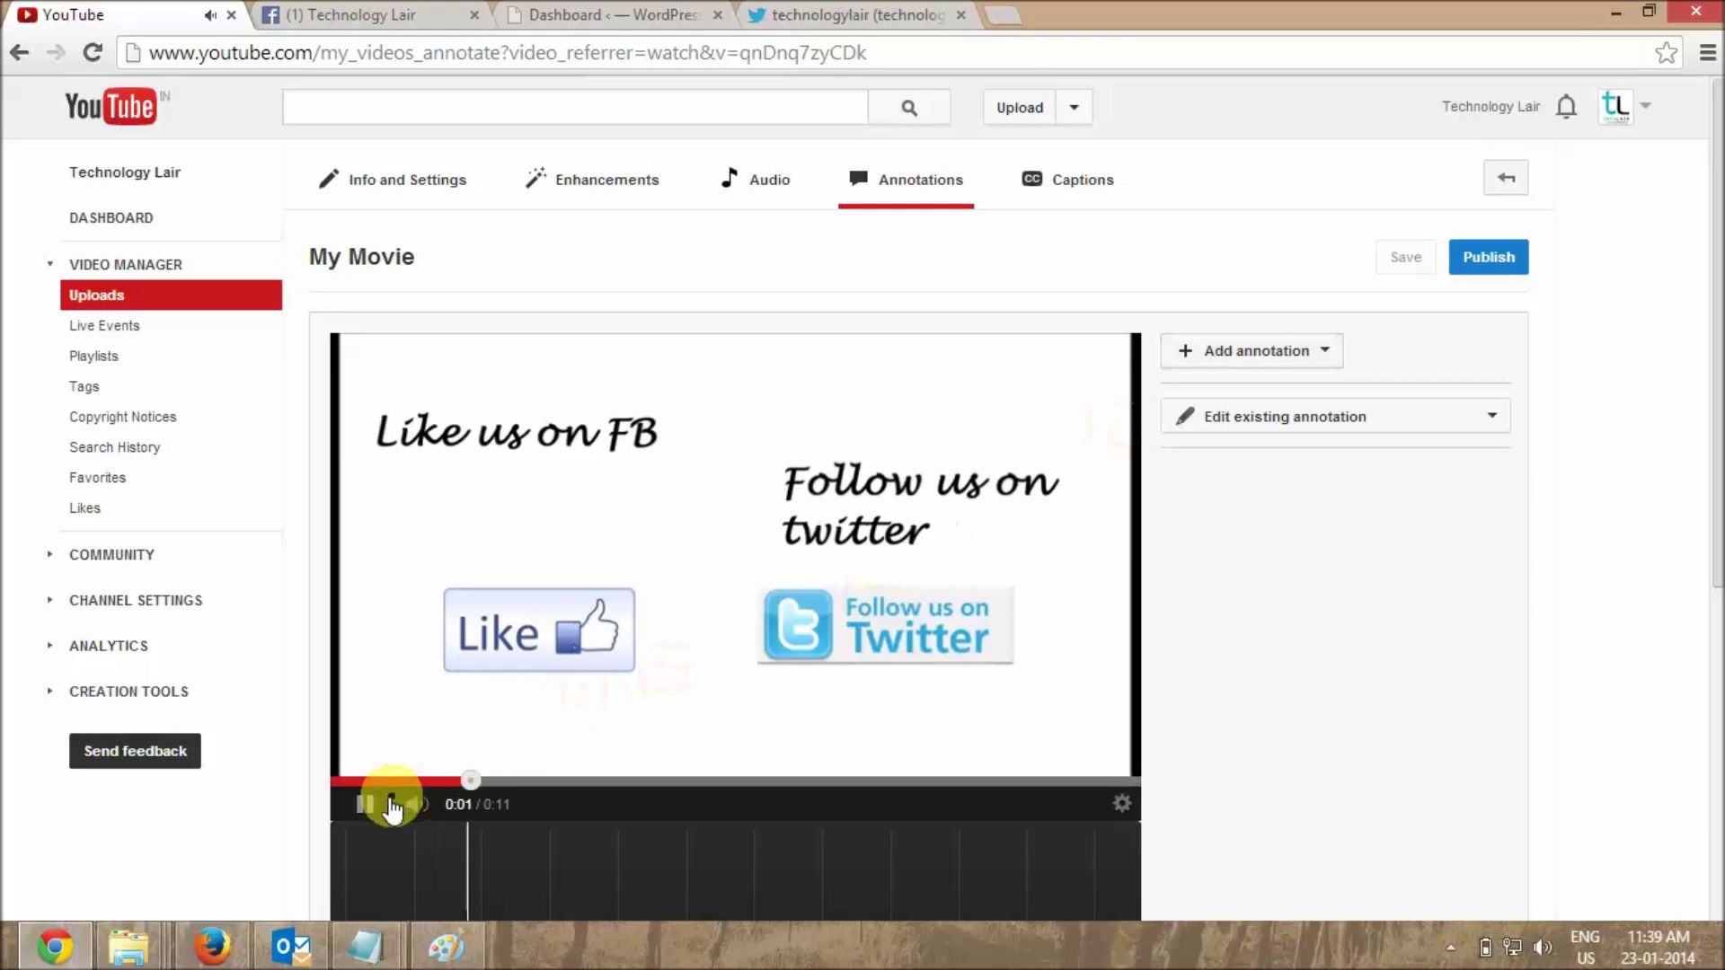
- Pause the video at 0:02 and open the annotation type list to add a label
left_click(377, 804)
left_click(1339, 355)
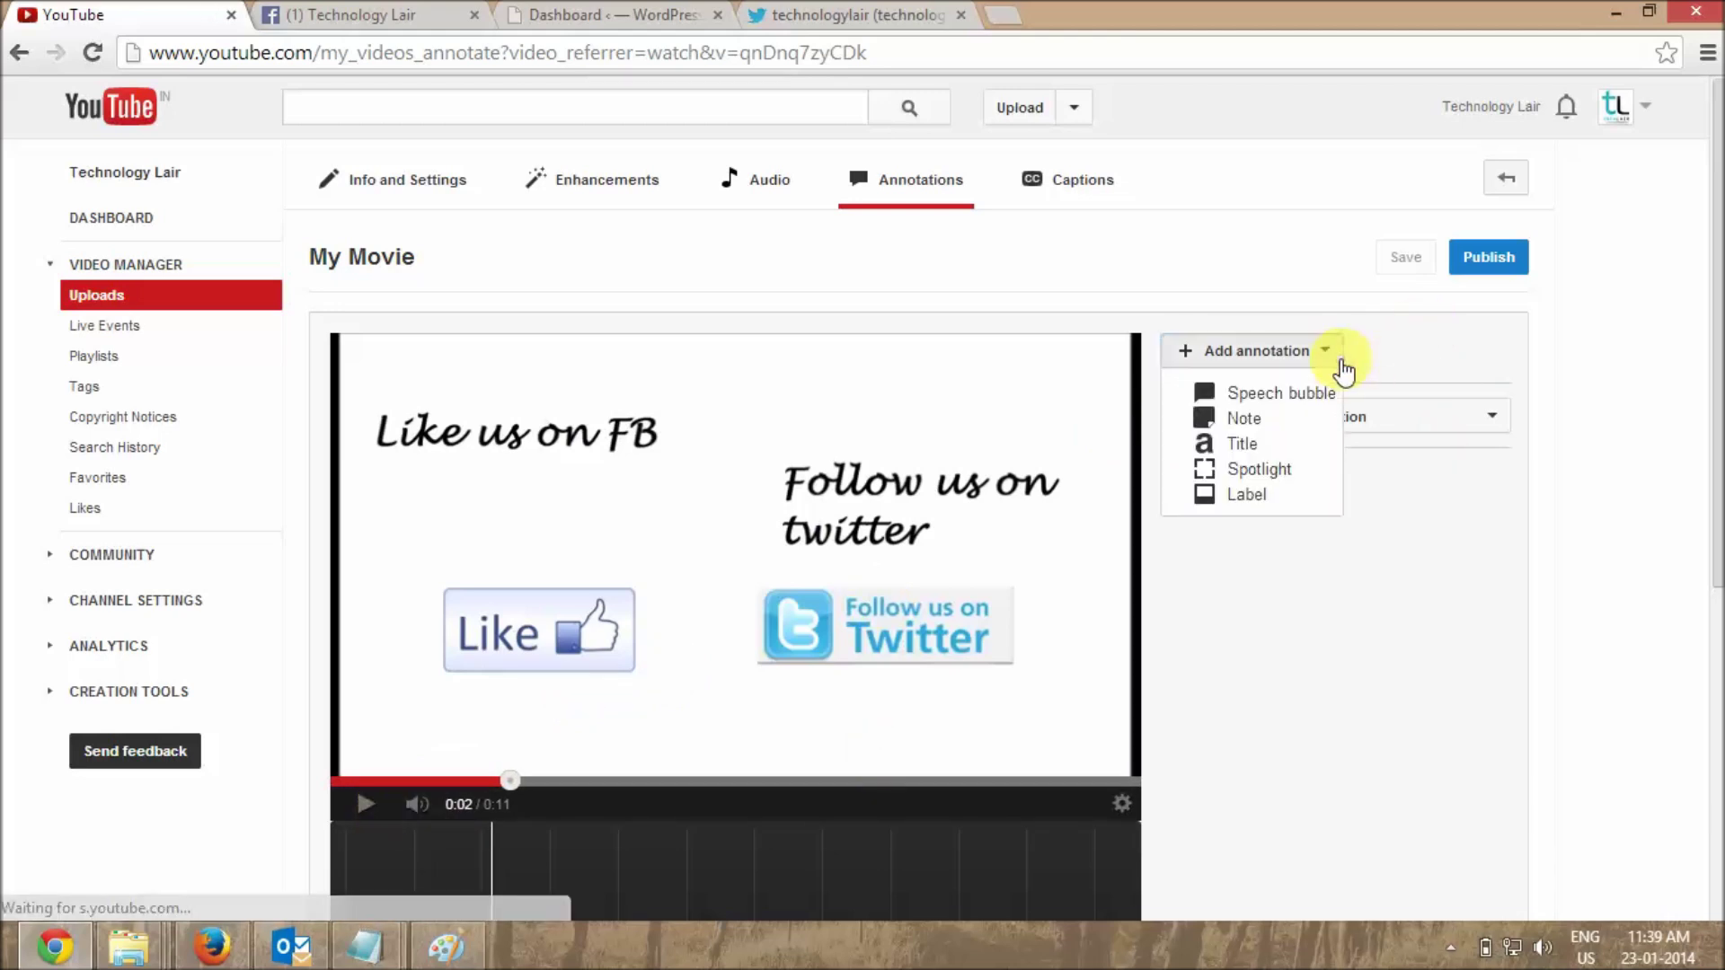
- Add a label annotation and fit it over the Like button
left_click(1249, 495)
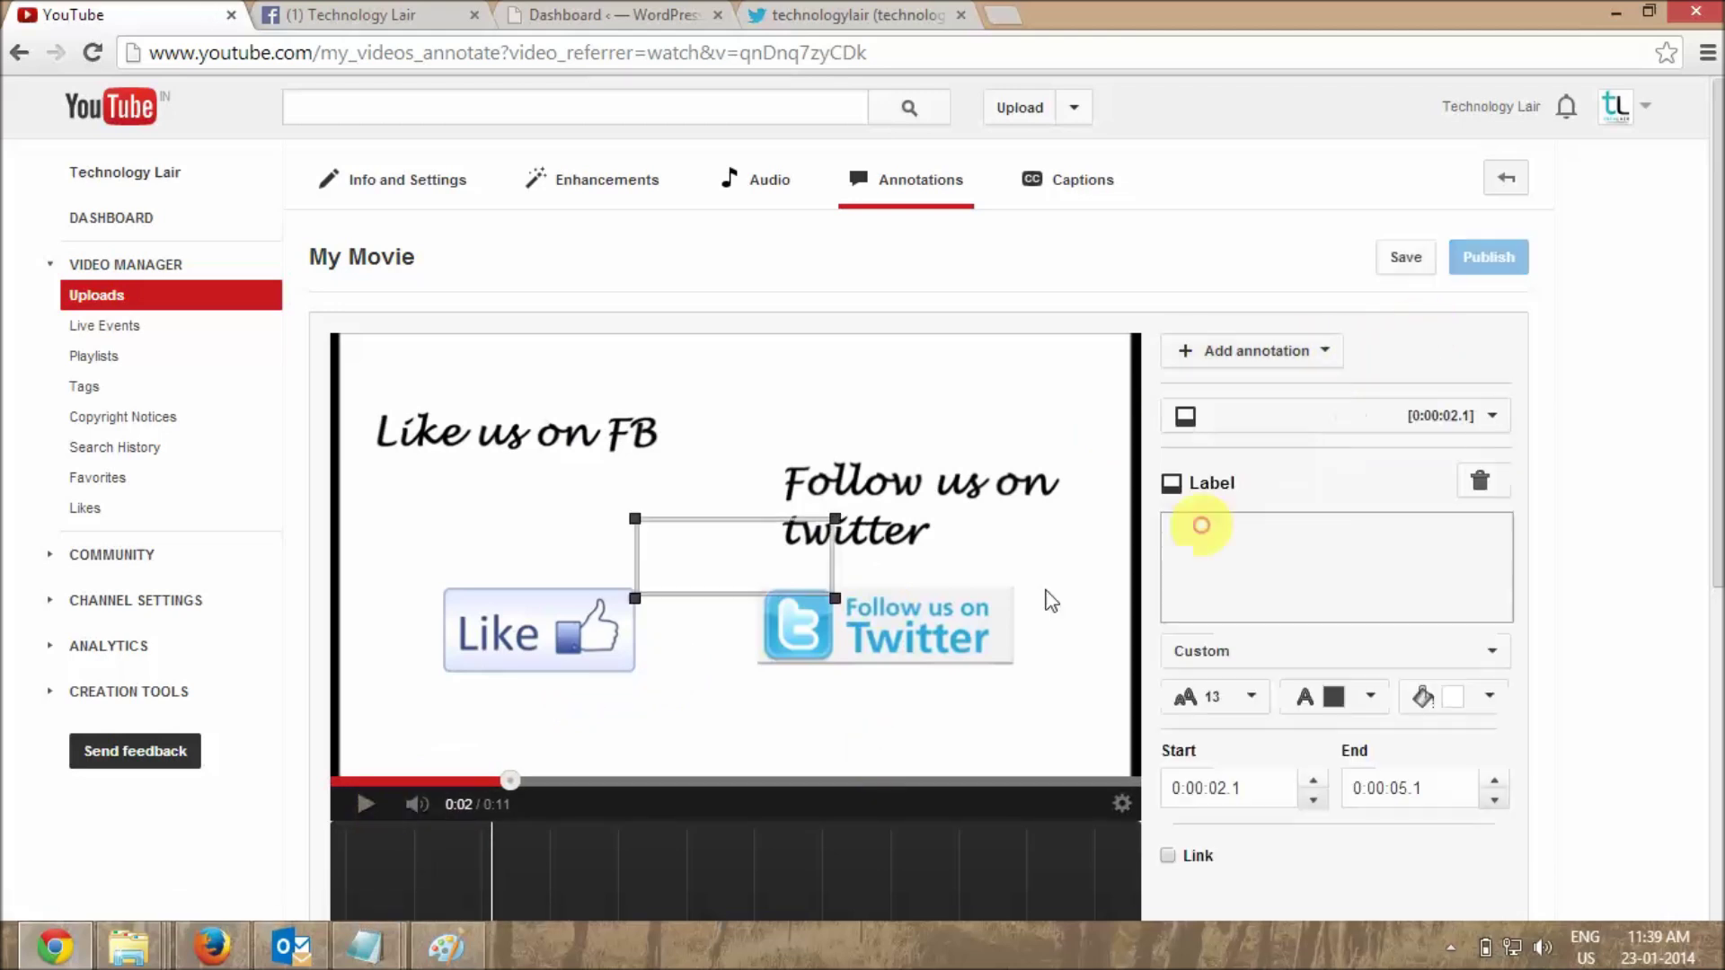
left_click_drag(679, 539, 486, 603)
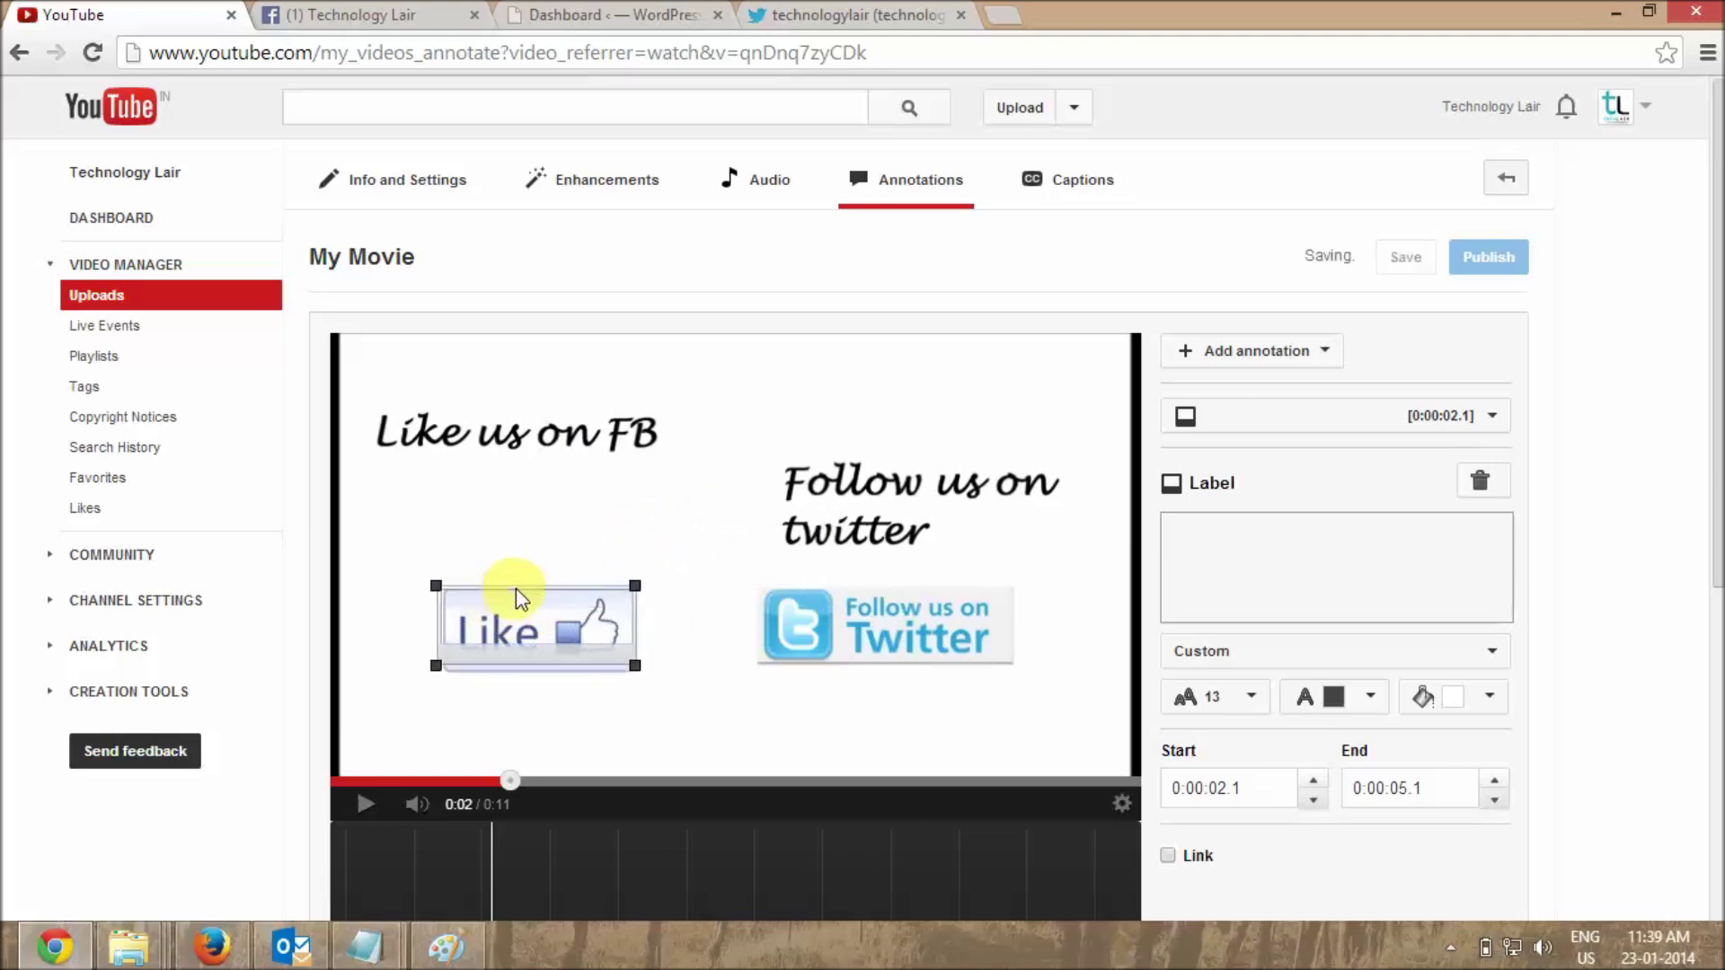
left_click_drag(644, 661, 640, 672)
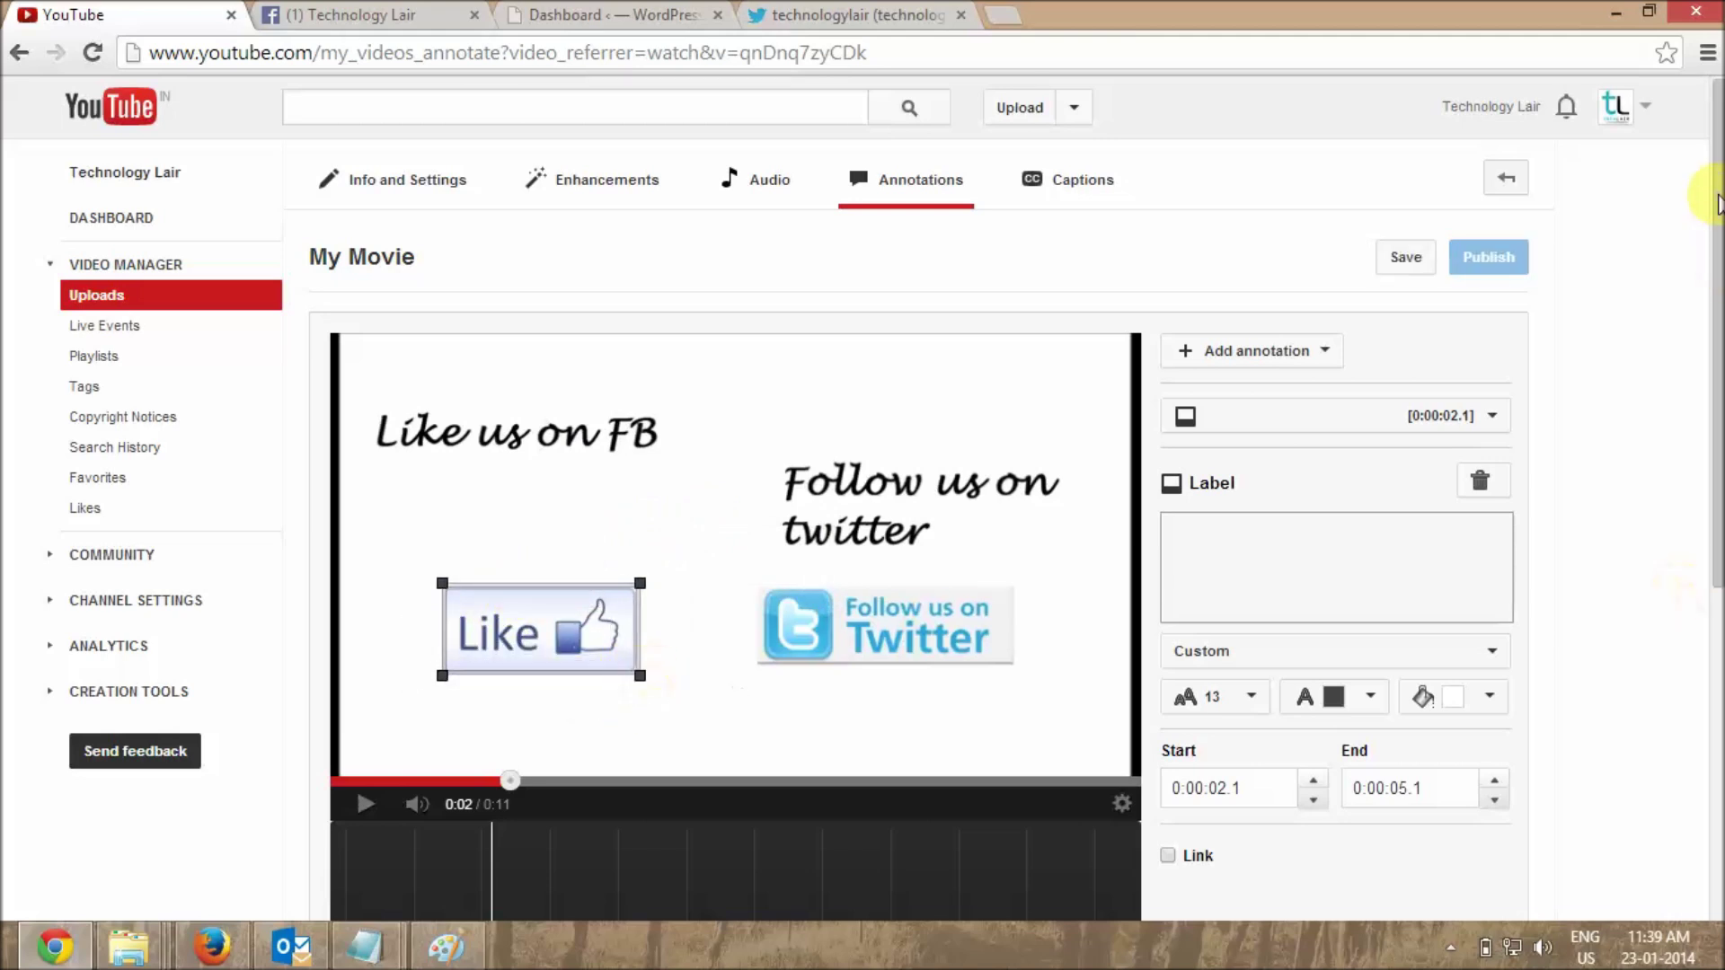
scroll(1713, 283, "down", 1)
scroll(1714, 283, "down", 1)
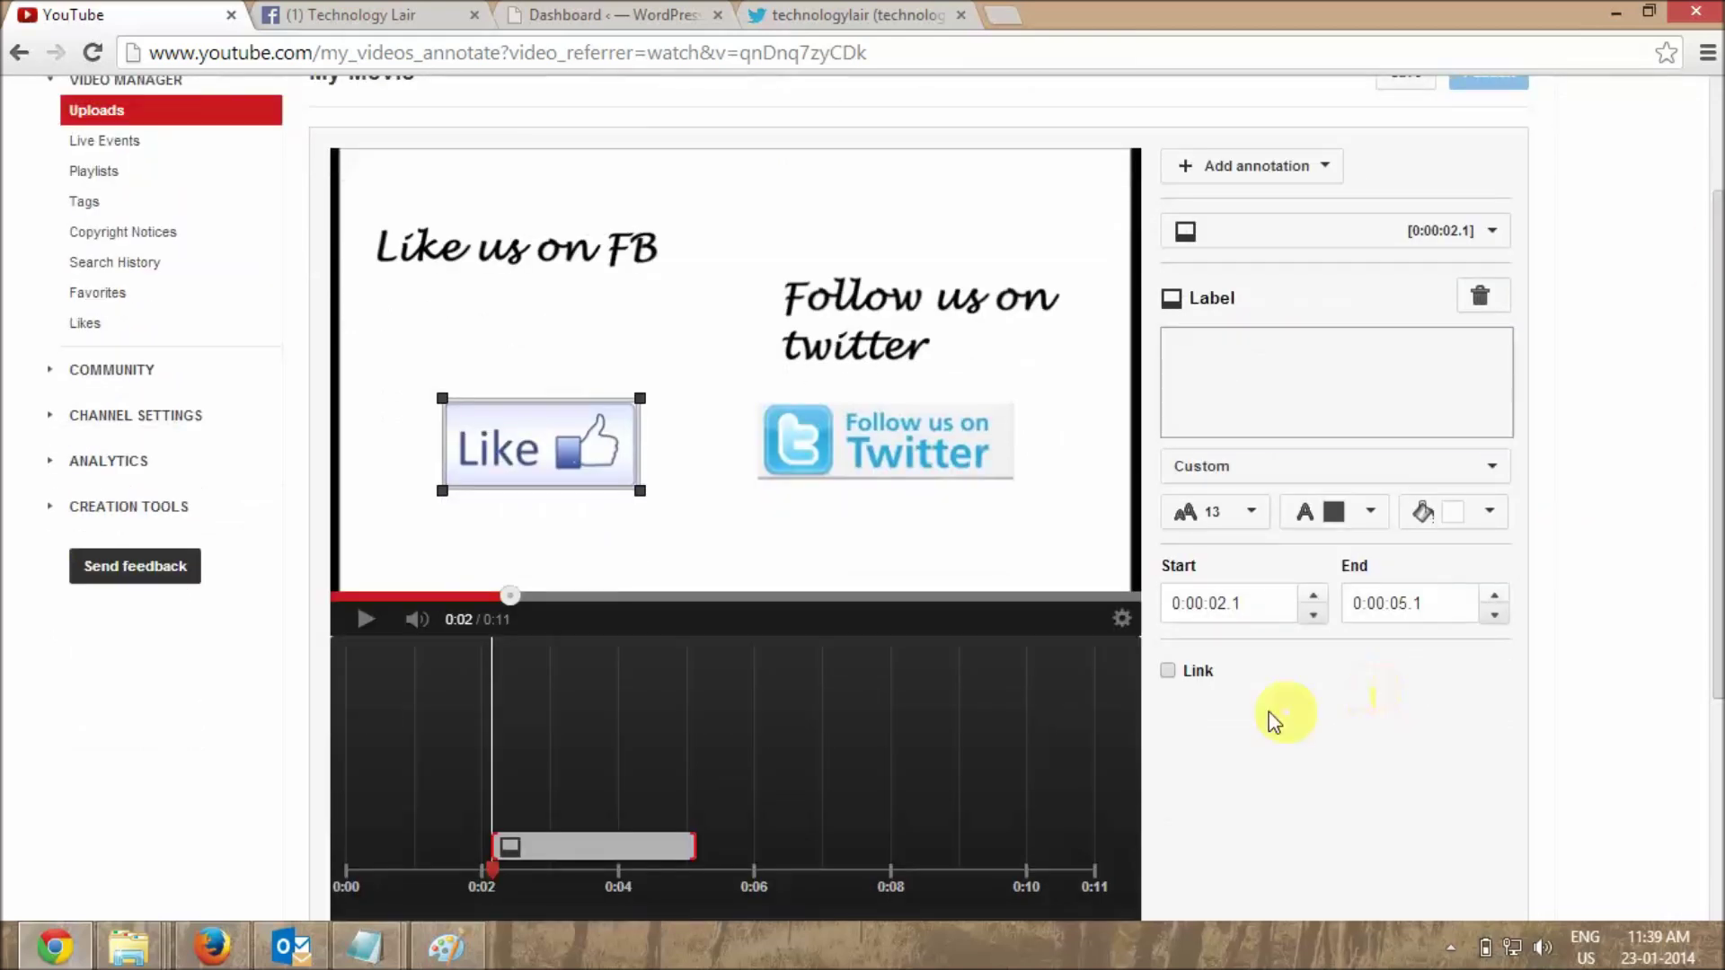
- Link the label to an Associated Website, paste the Facebook address, then clear the rejected URL
left_click(1168, 670)
left_click(405, 14)
left_click(440, 50)
key("ctrl+c")
left_click(158, 11)
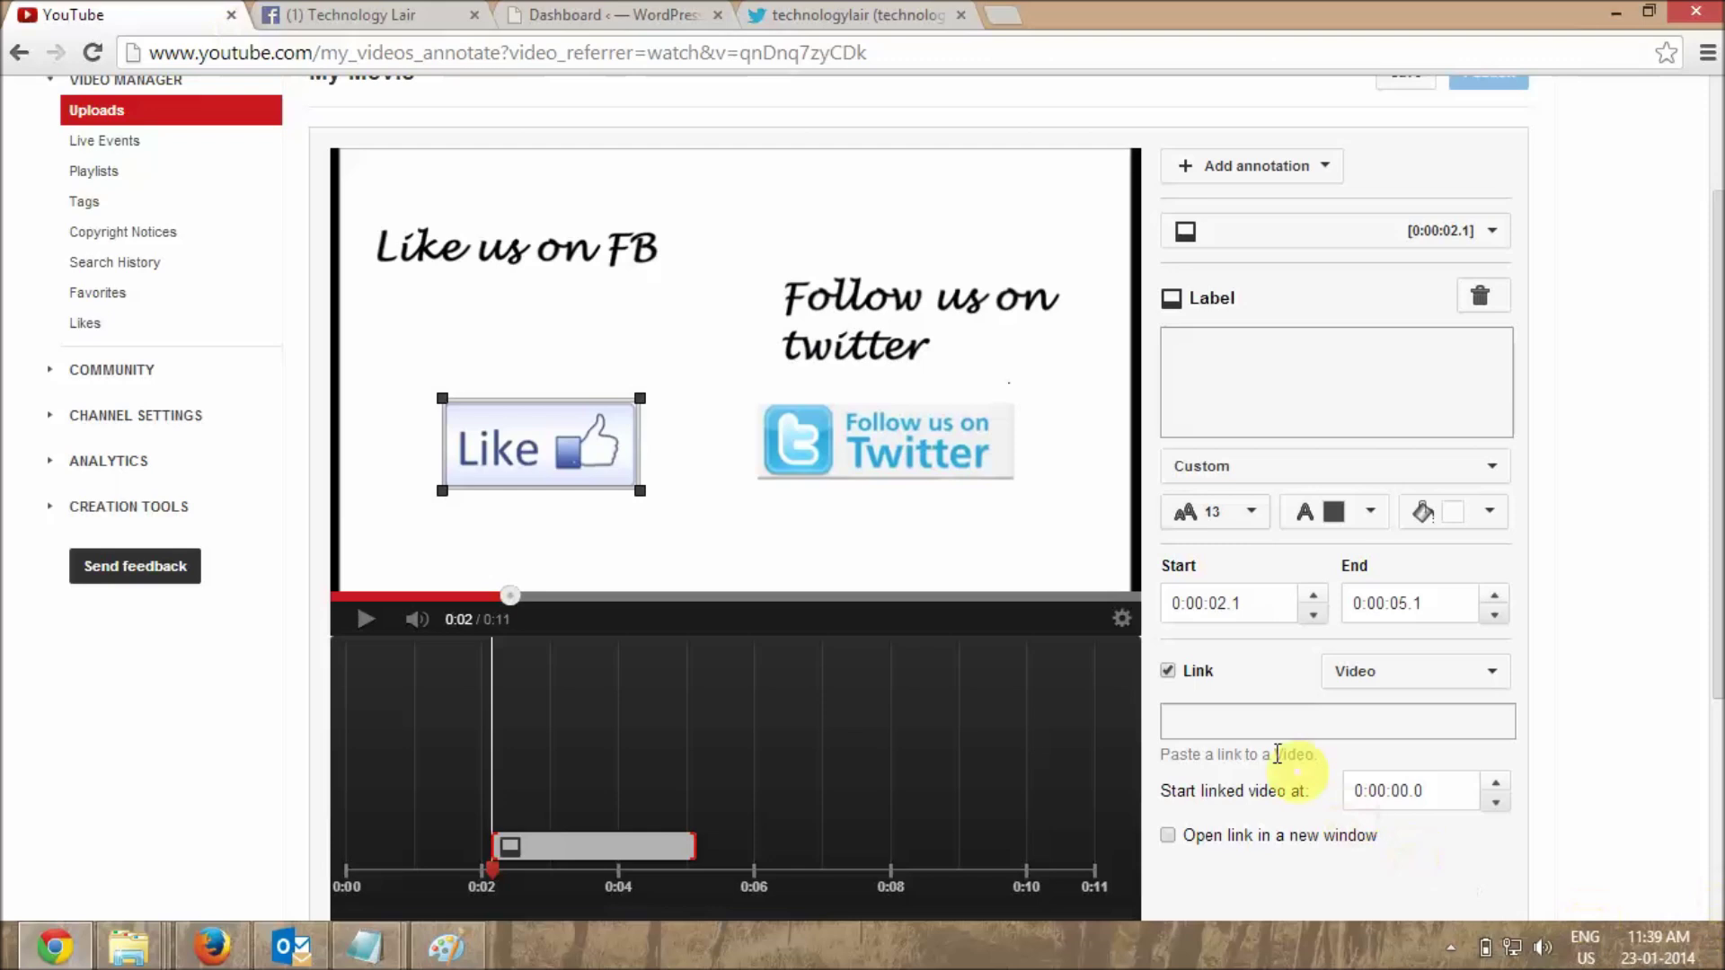
left_click(1258, 728)
key("ctrl+v")
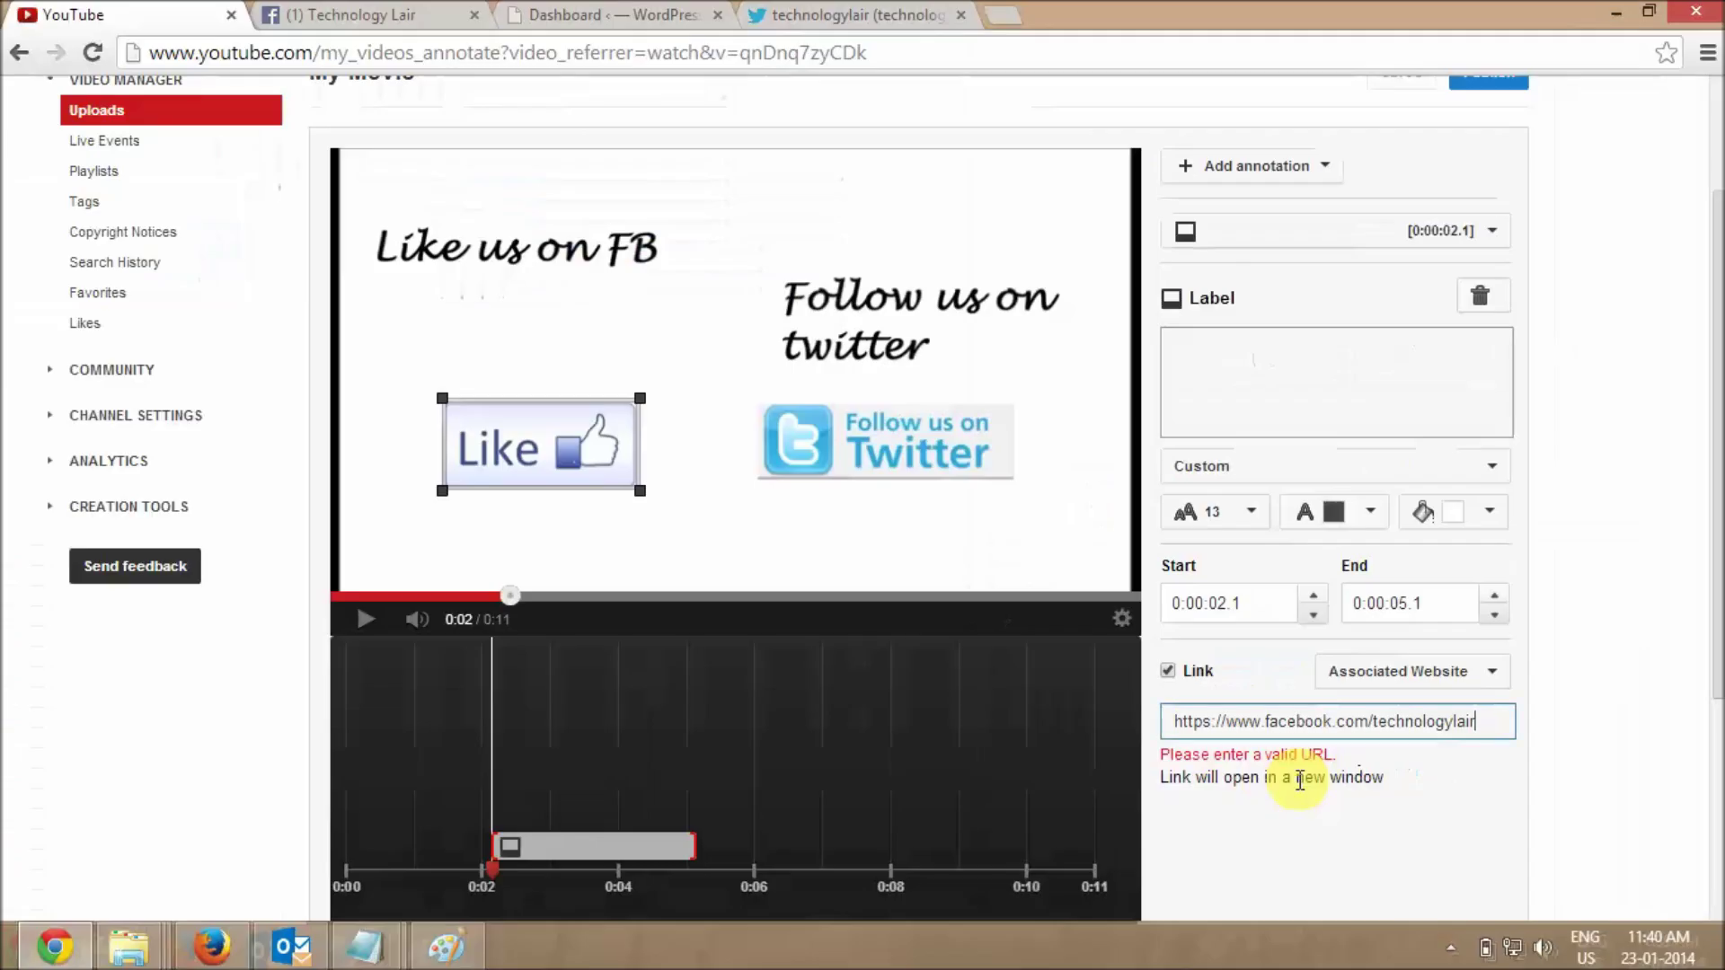
left_click_drag(1667, 664, 913, 652)
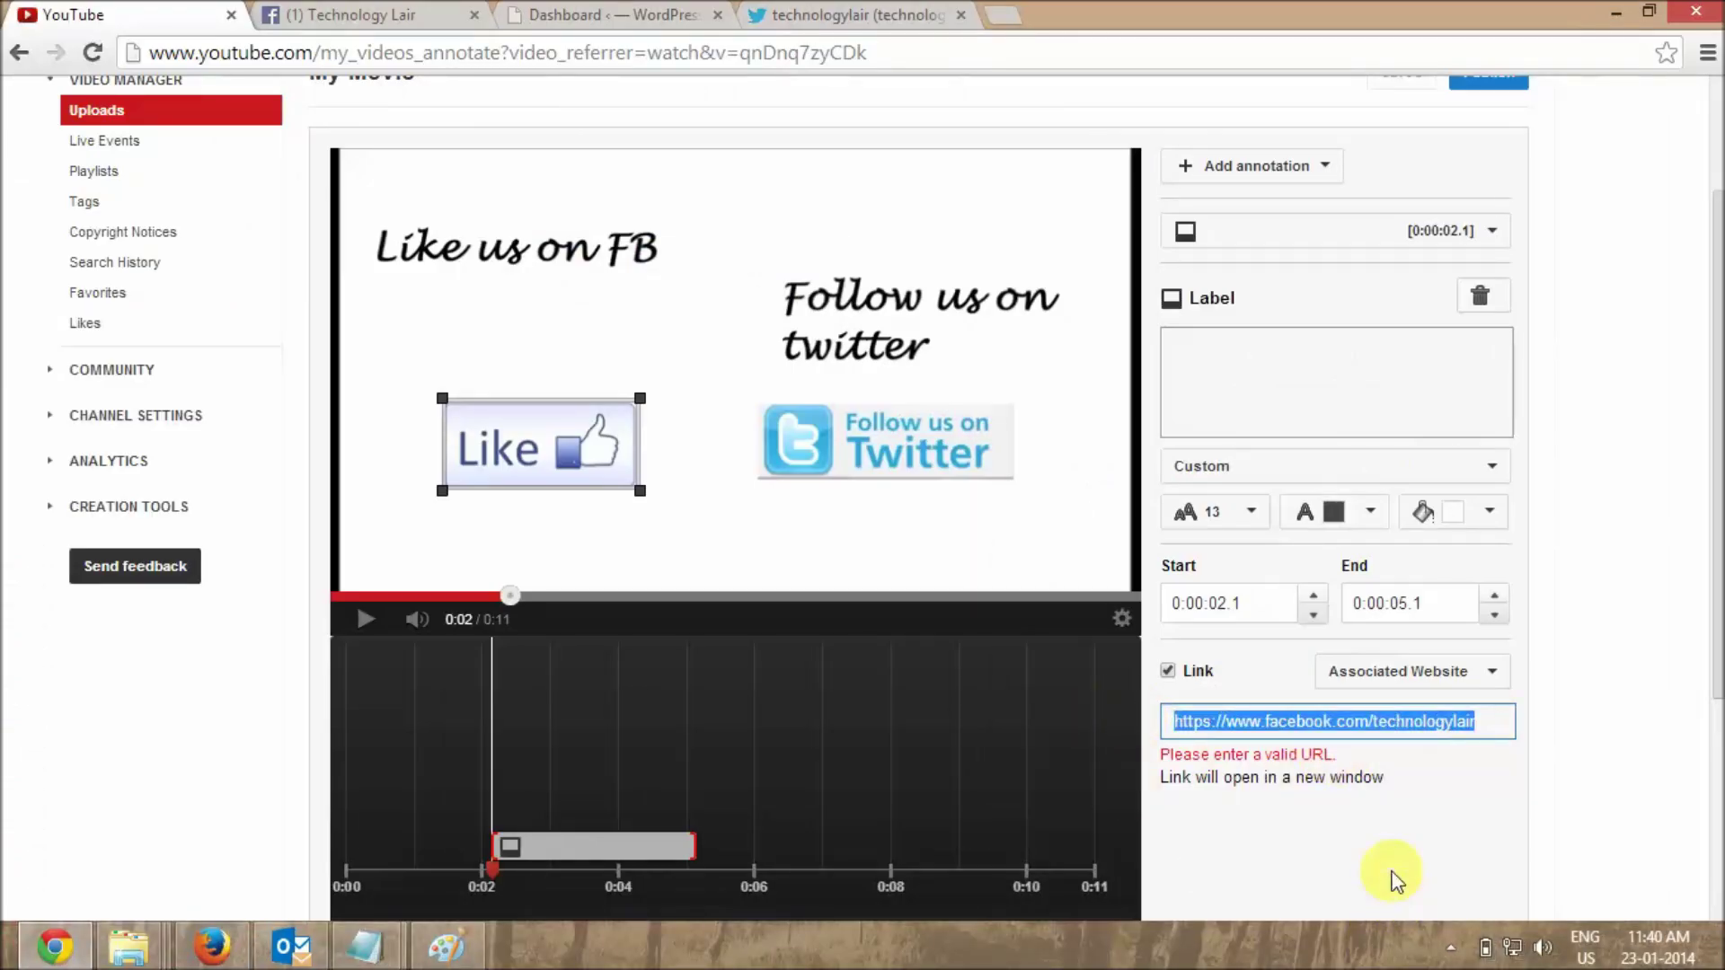
key("BackSpace")
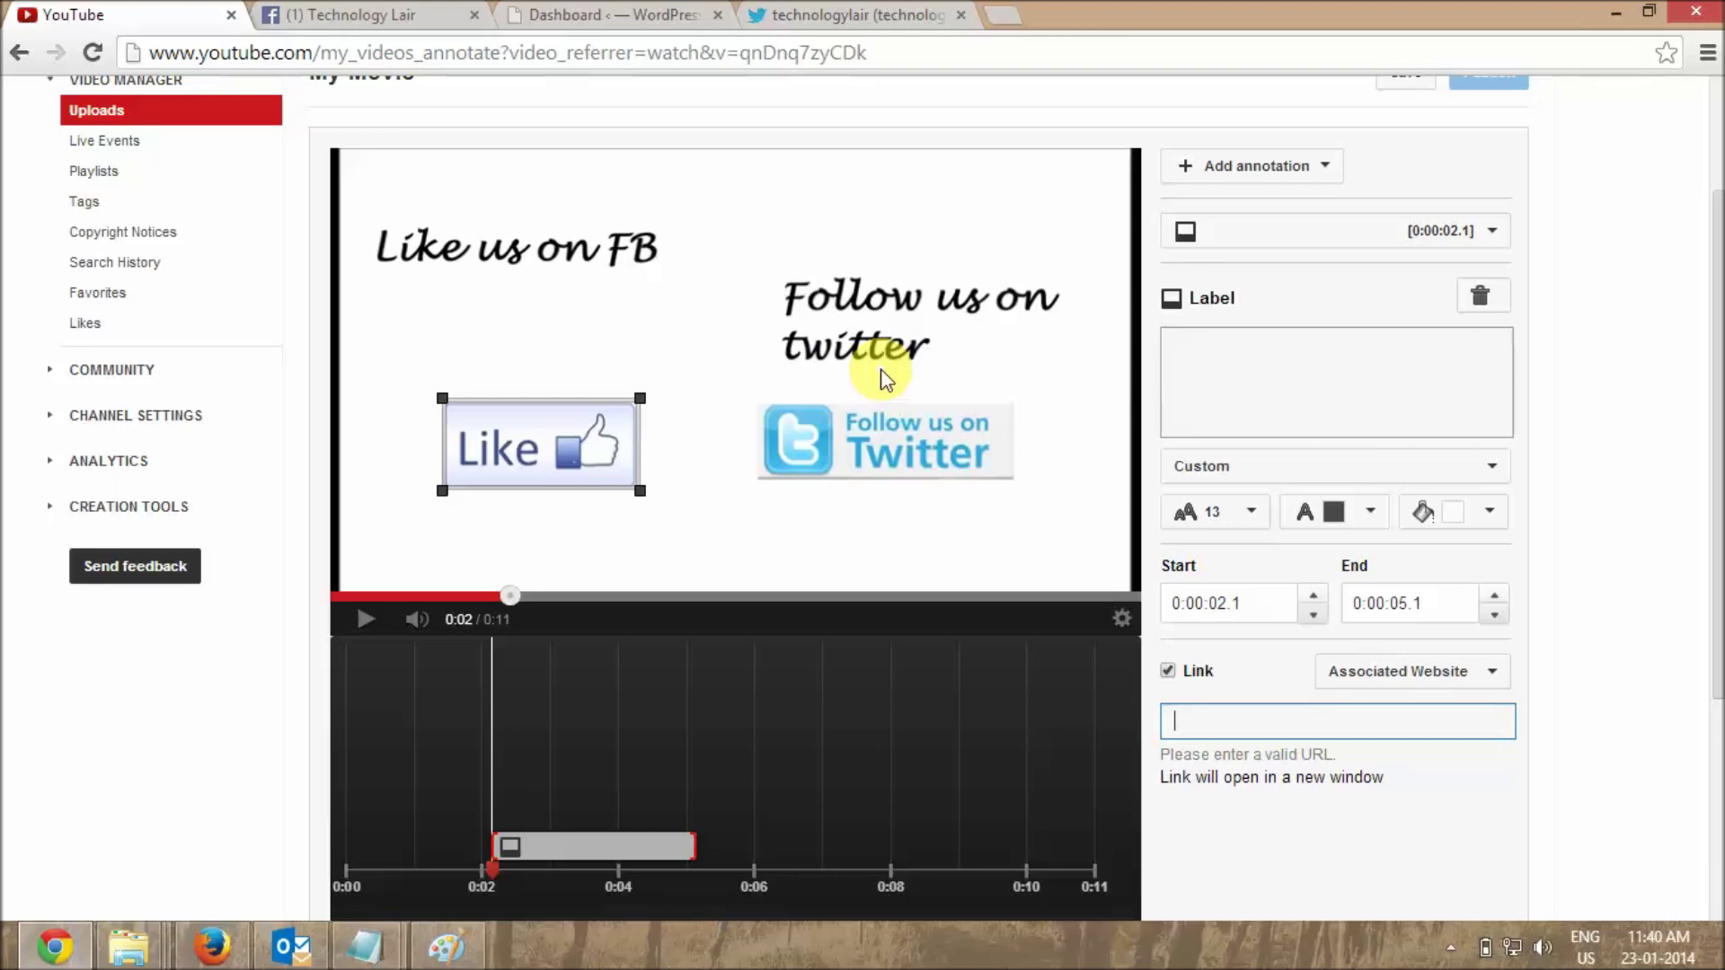
- Switch between browser tabs and settle on the WordPress dashboard
left_click(611, 15)
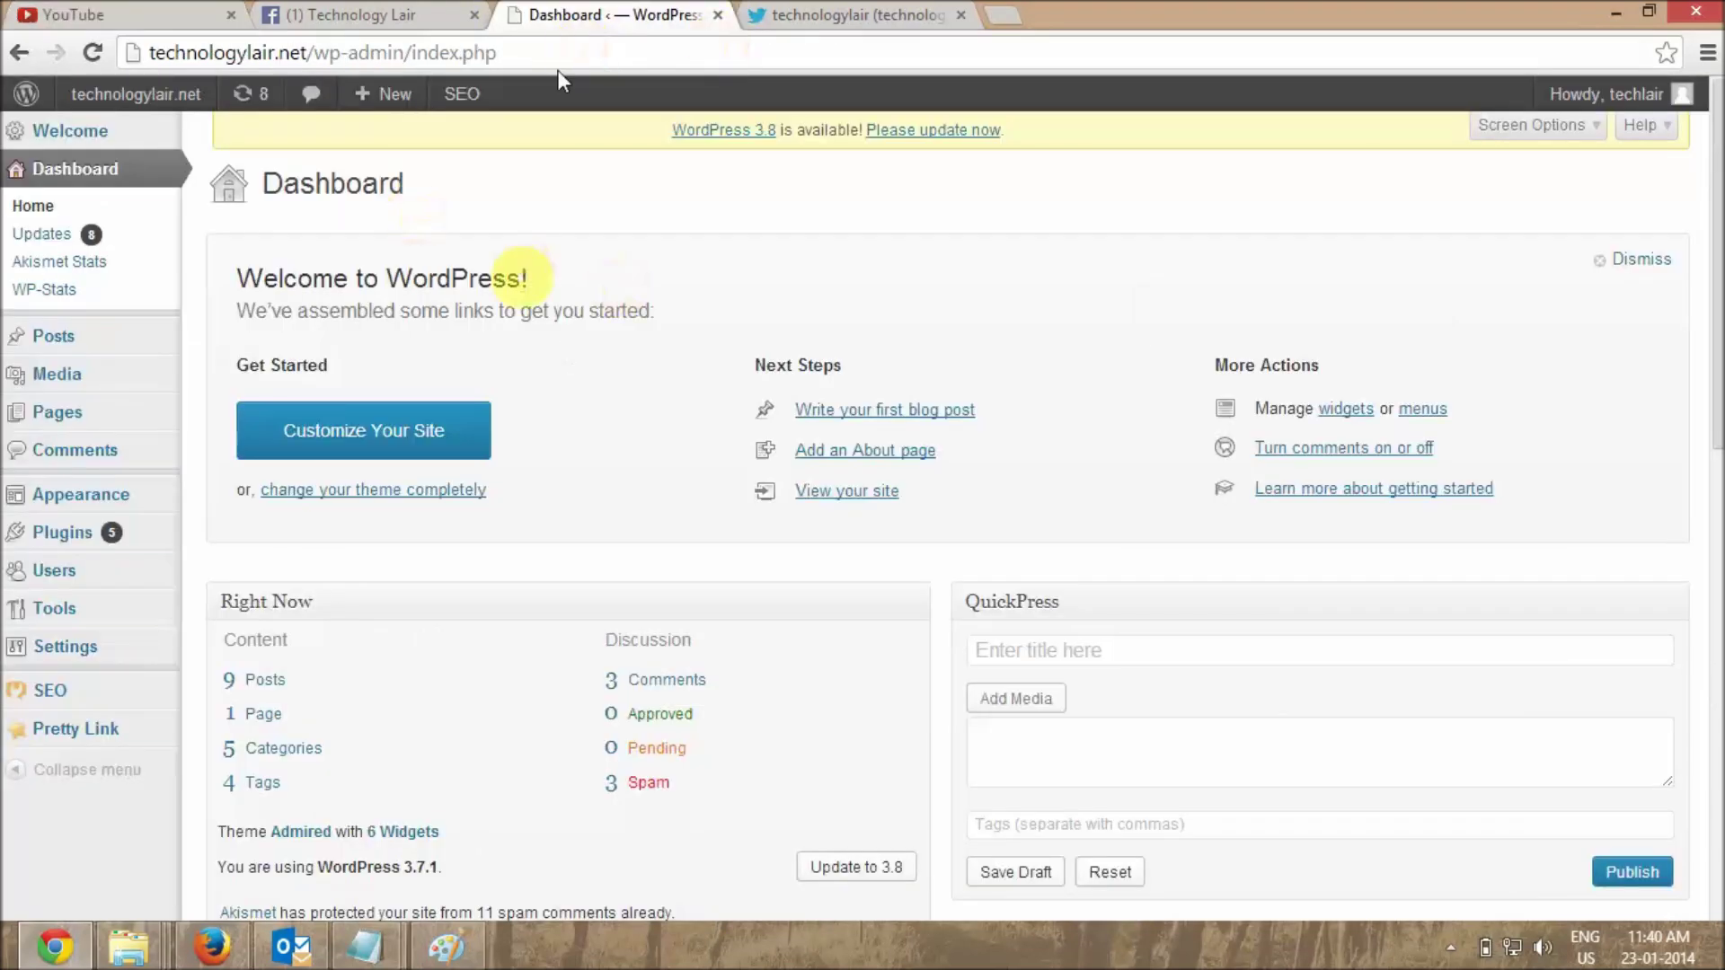
left_click(373, 17)
left_click(566, 15)
left_click(382, 15)
left_click(585, 10)
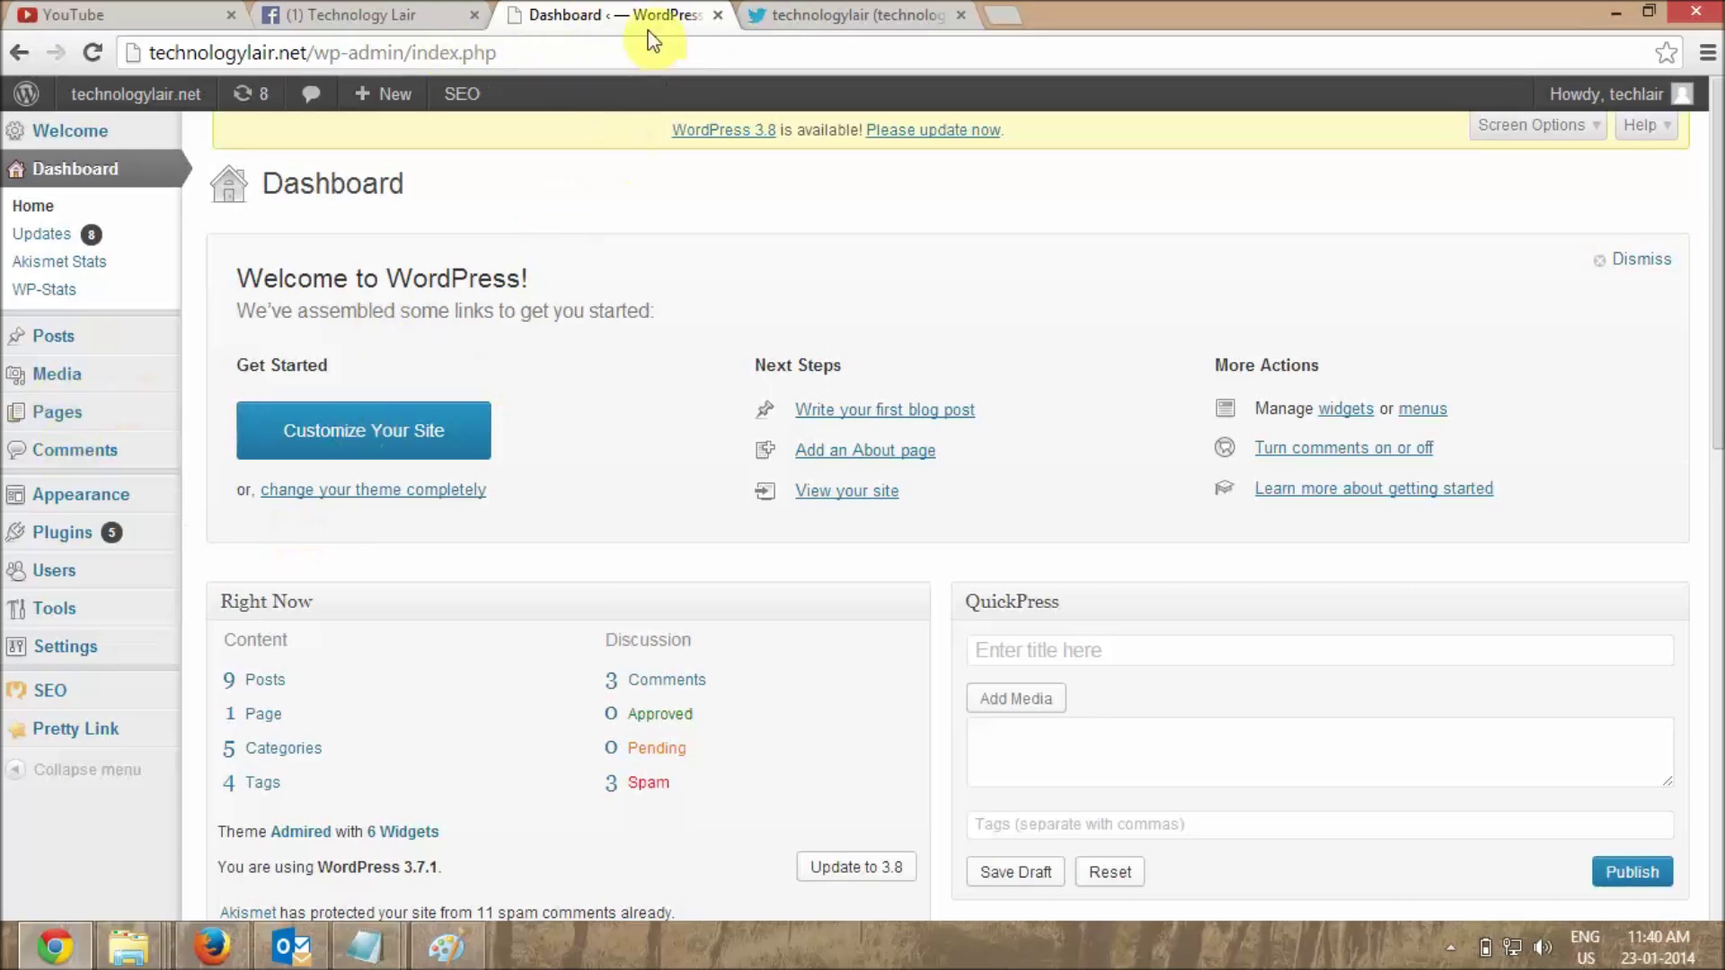
- Search WordPress's Add New plugins page for 'pretty link'
left_click(286, 559)
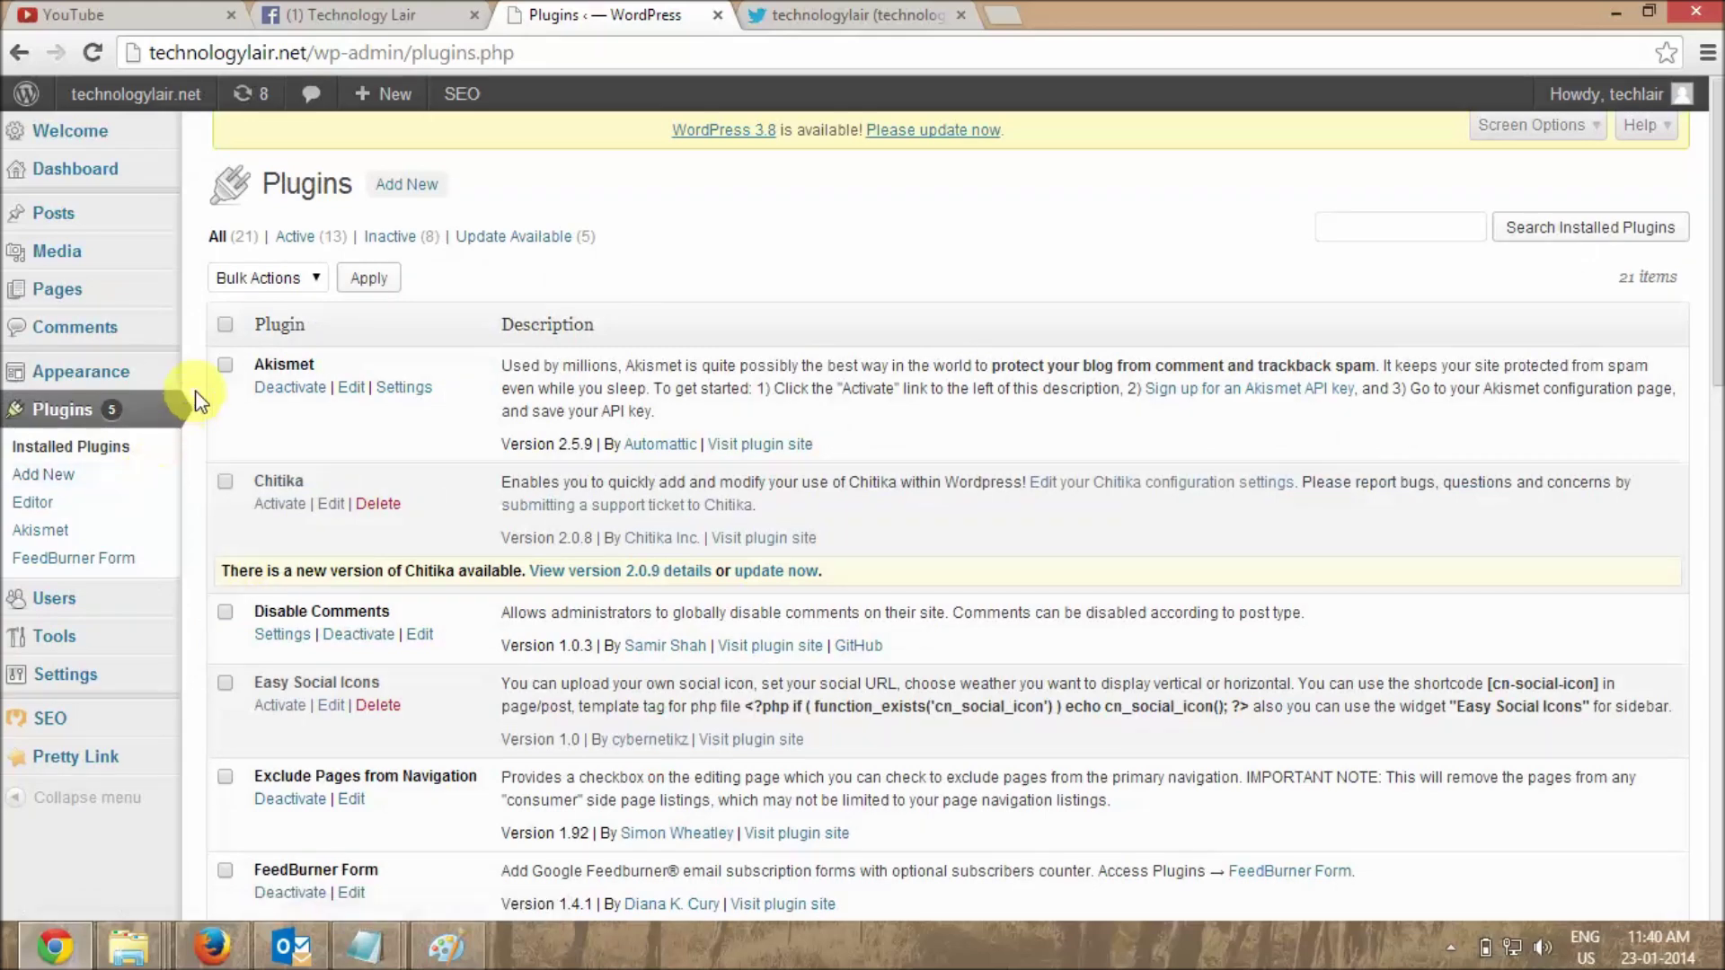
left_click(68, 475)
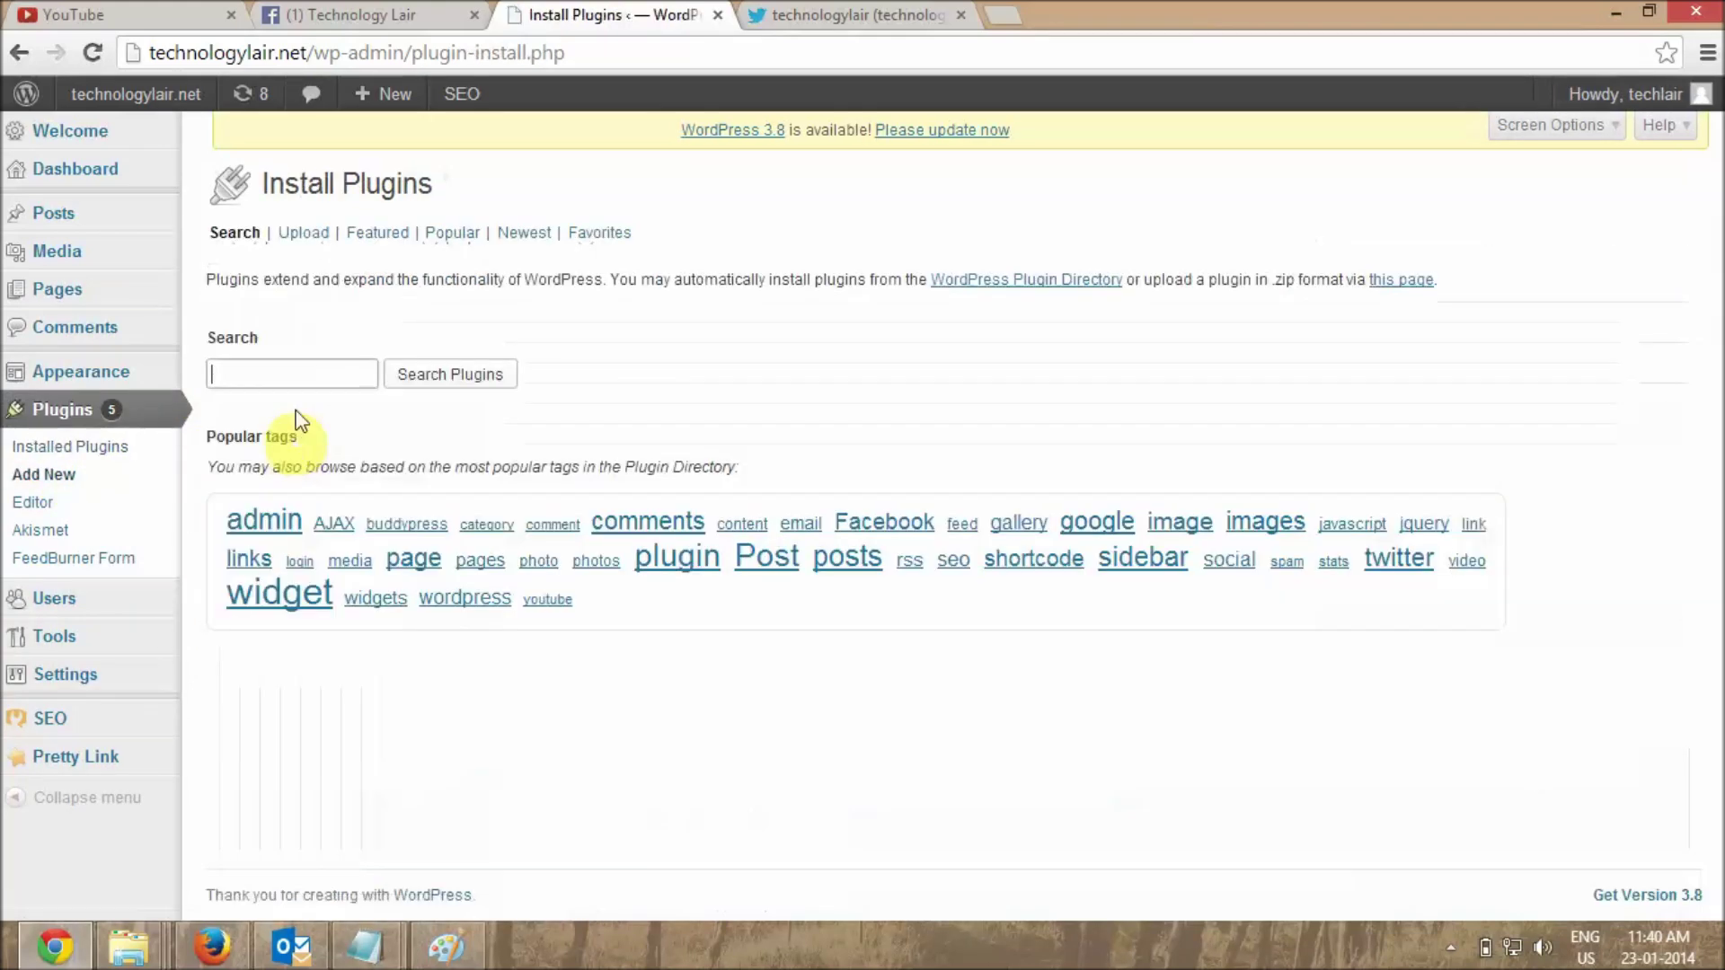
left_click(276, 368)
type("pretty lin")
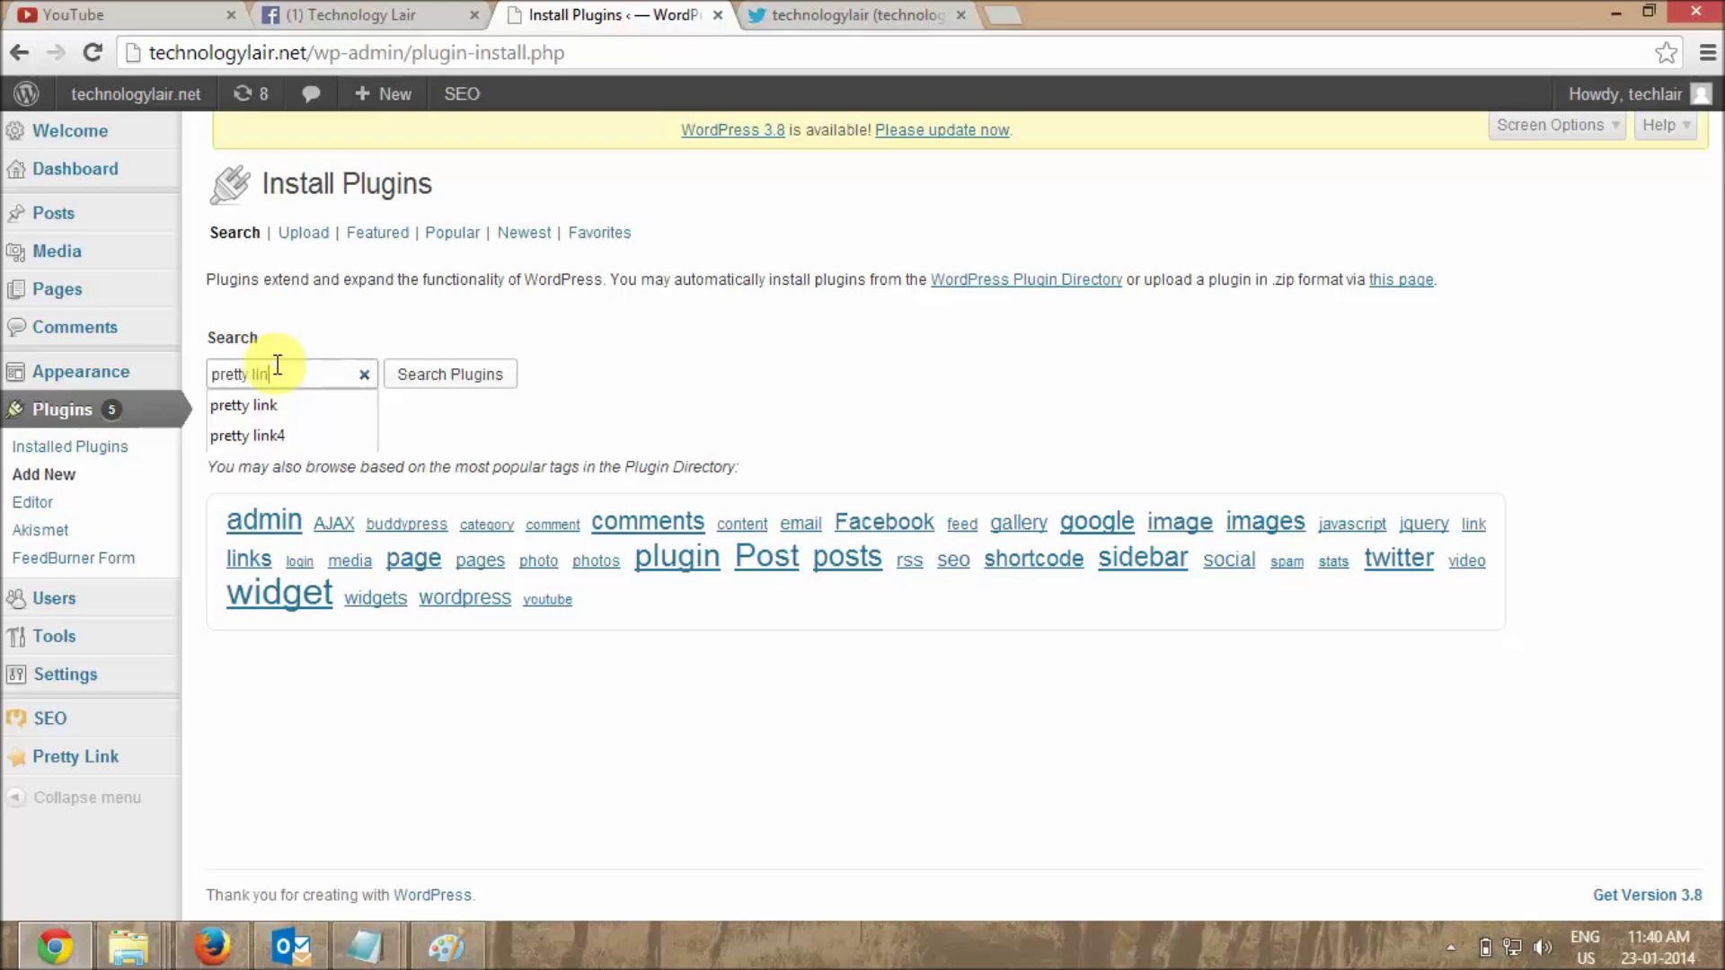
type("k")
left_click(472, 386)
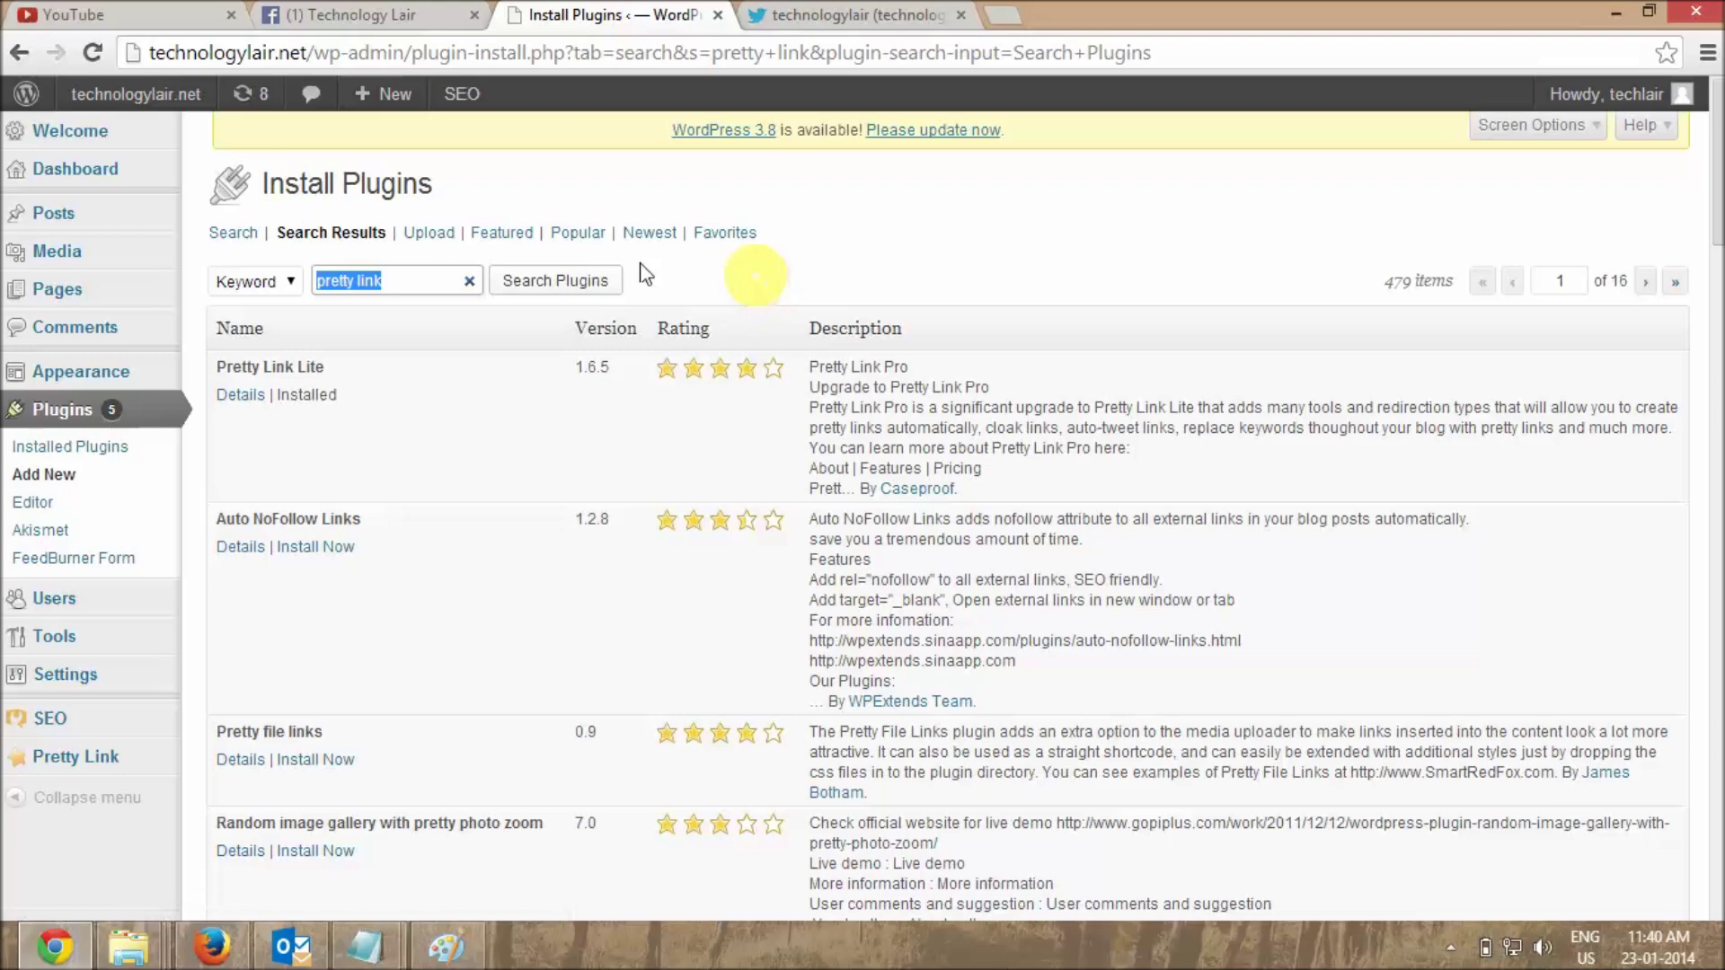
- Confirm in the results that Pretty Link Lite 1.6.5 is already installed
left_click_drag(220, 372, 356, 374)
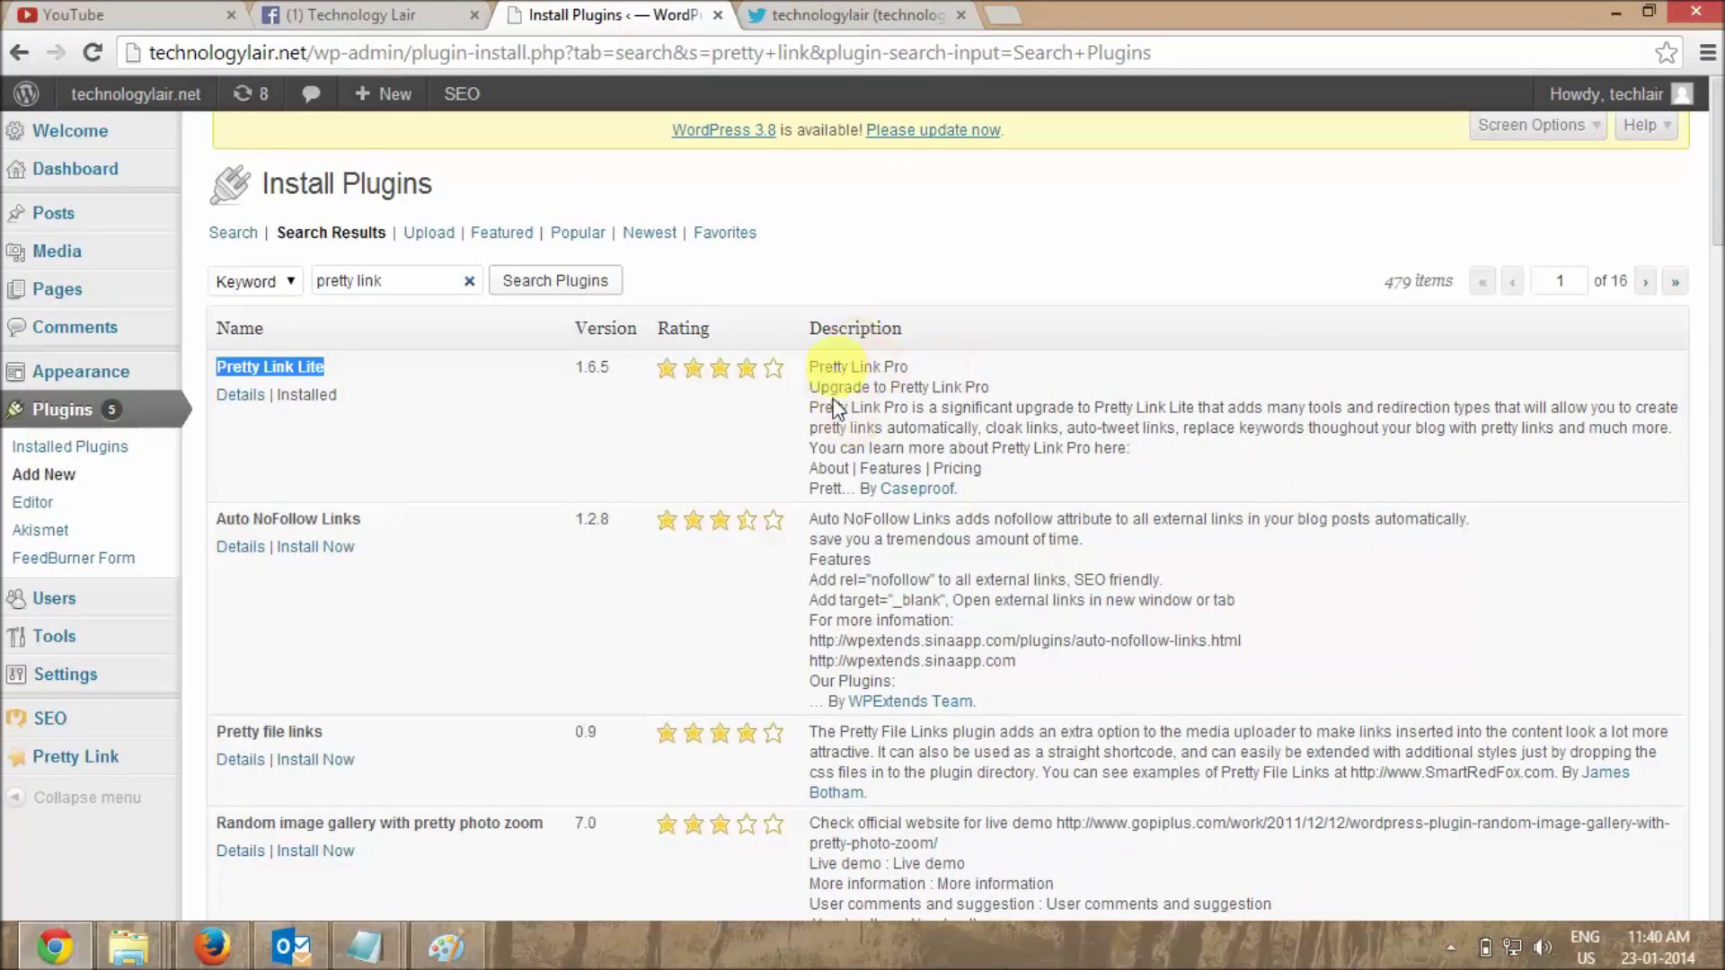
left_click(235, 396)
left_click_drag(220, 371, 332, 374)
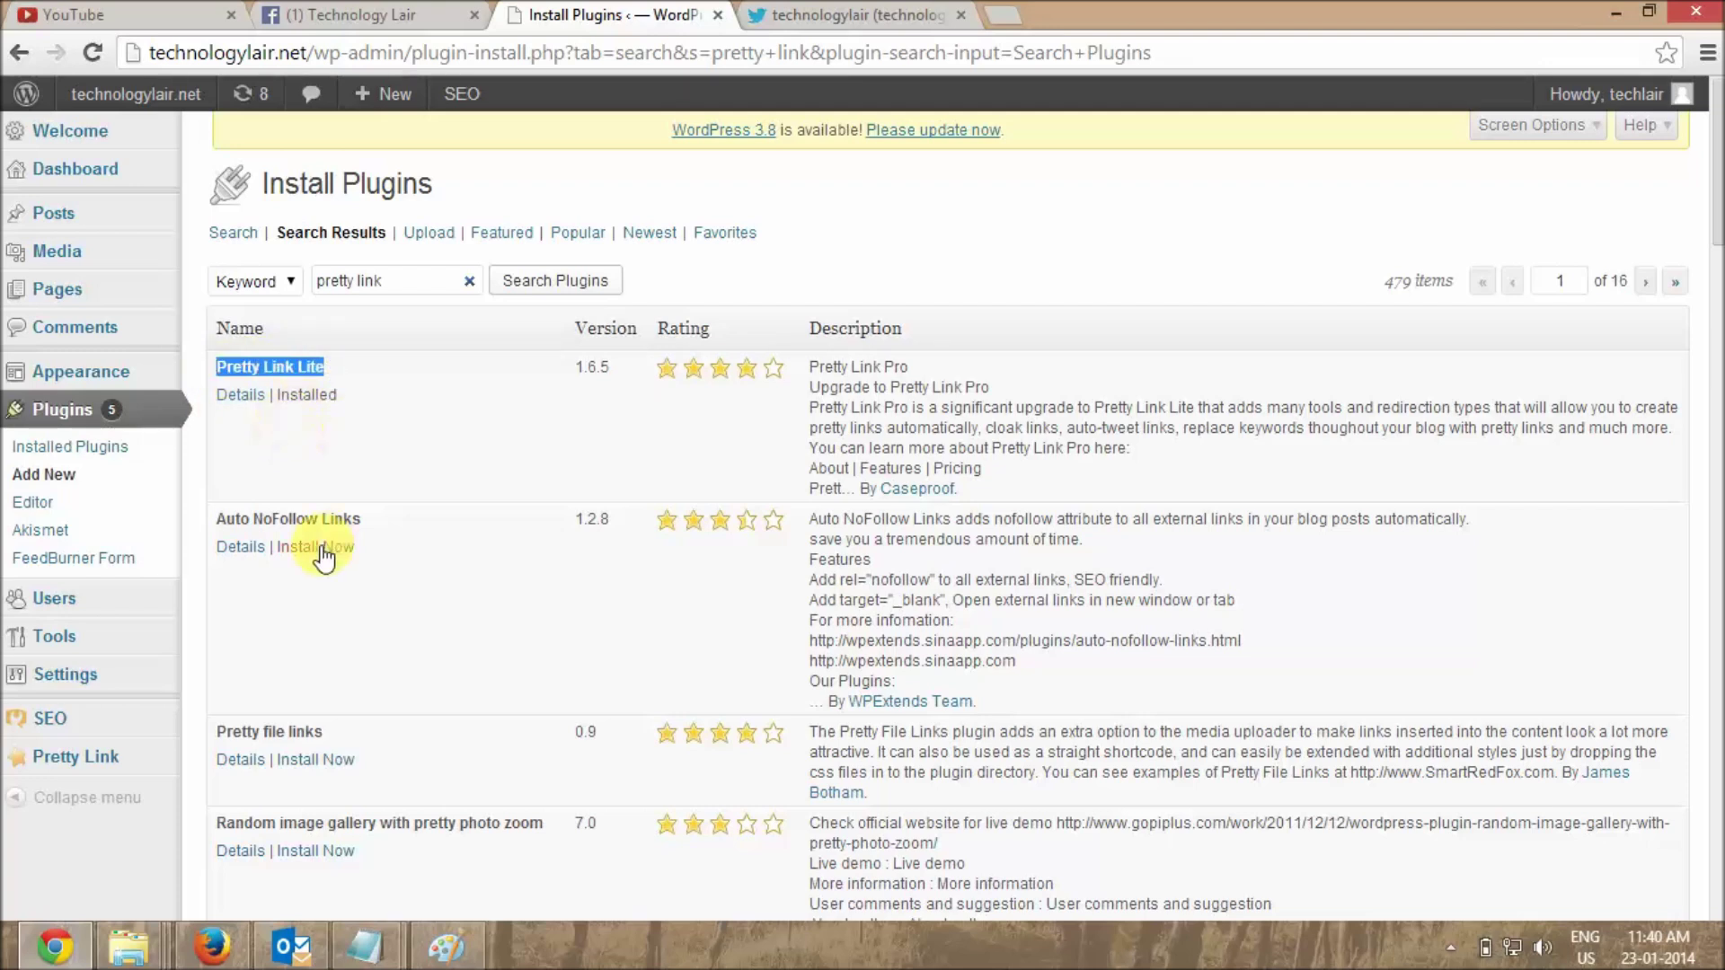
left_click_drag(279, 396, 358, 414)
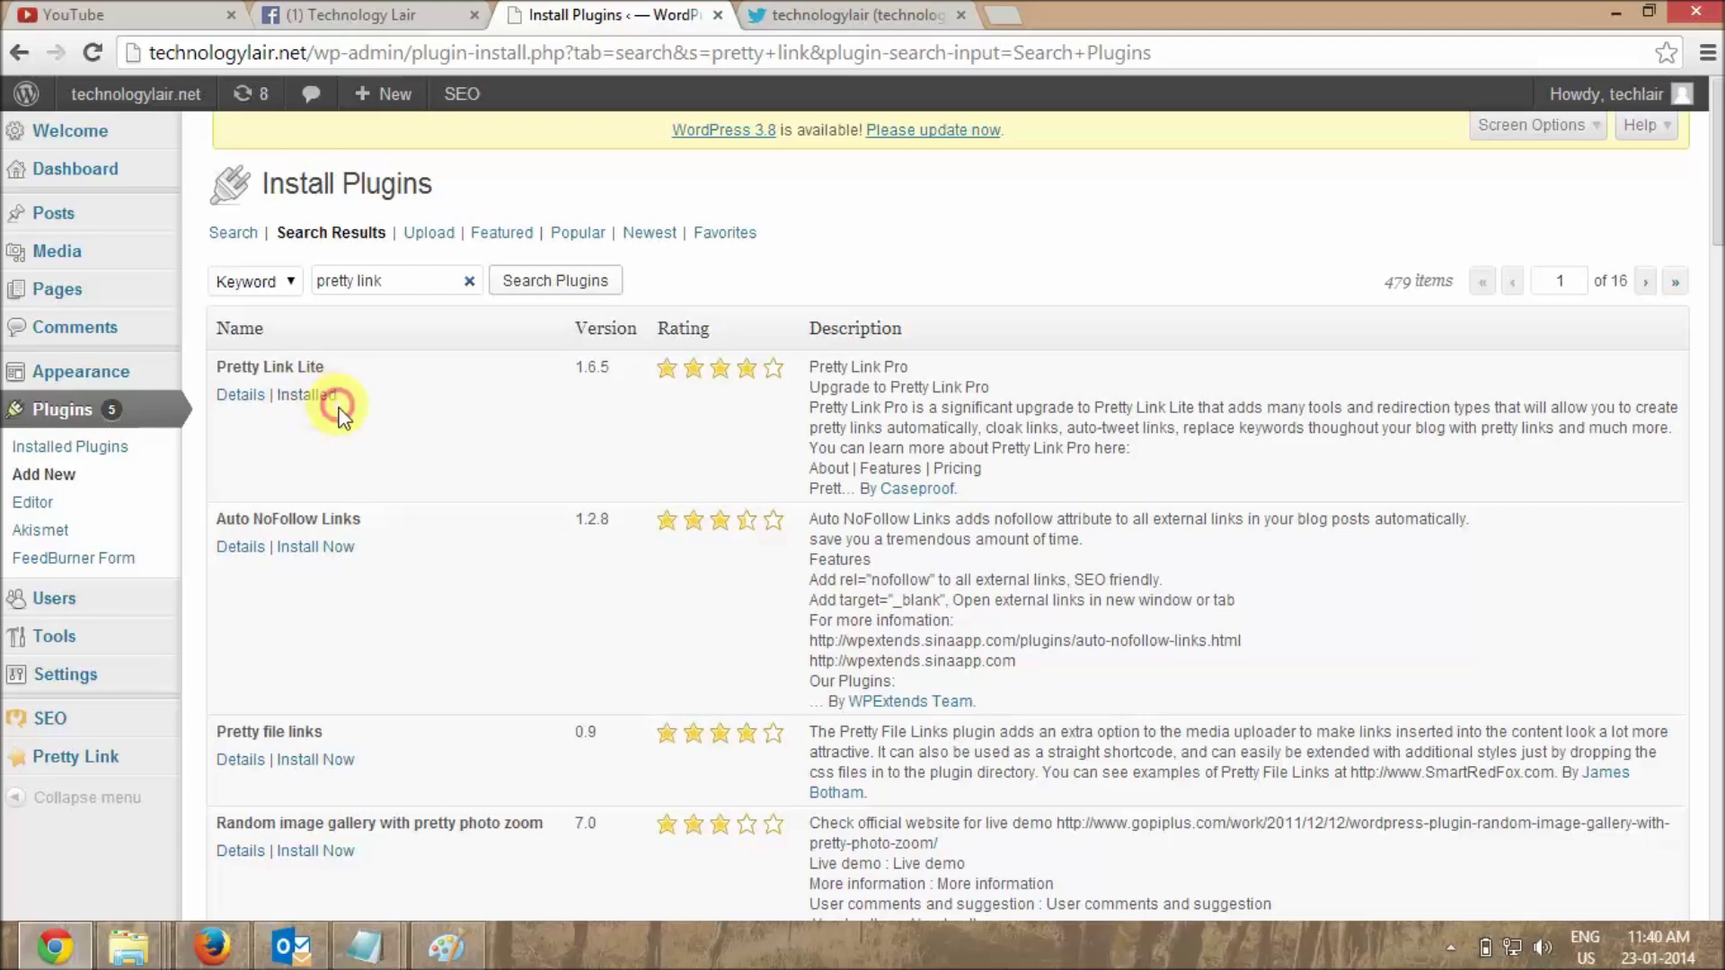
mouse_move(96, 185)
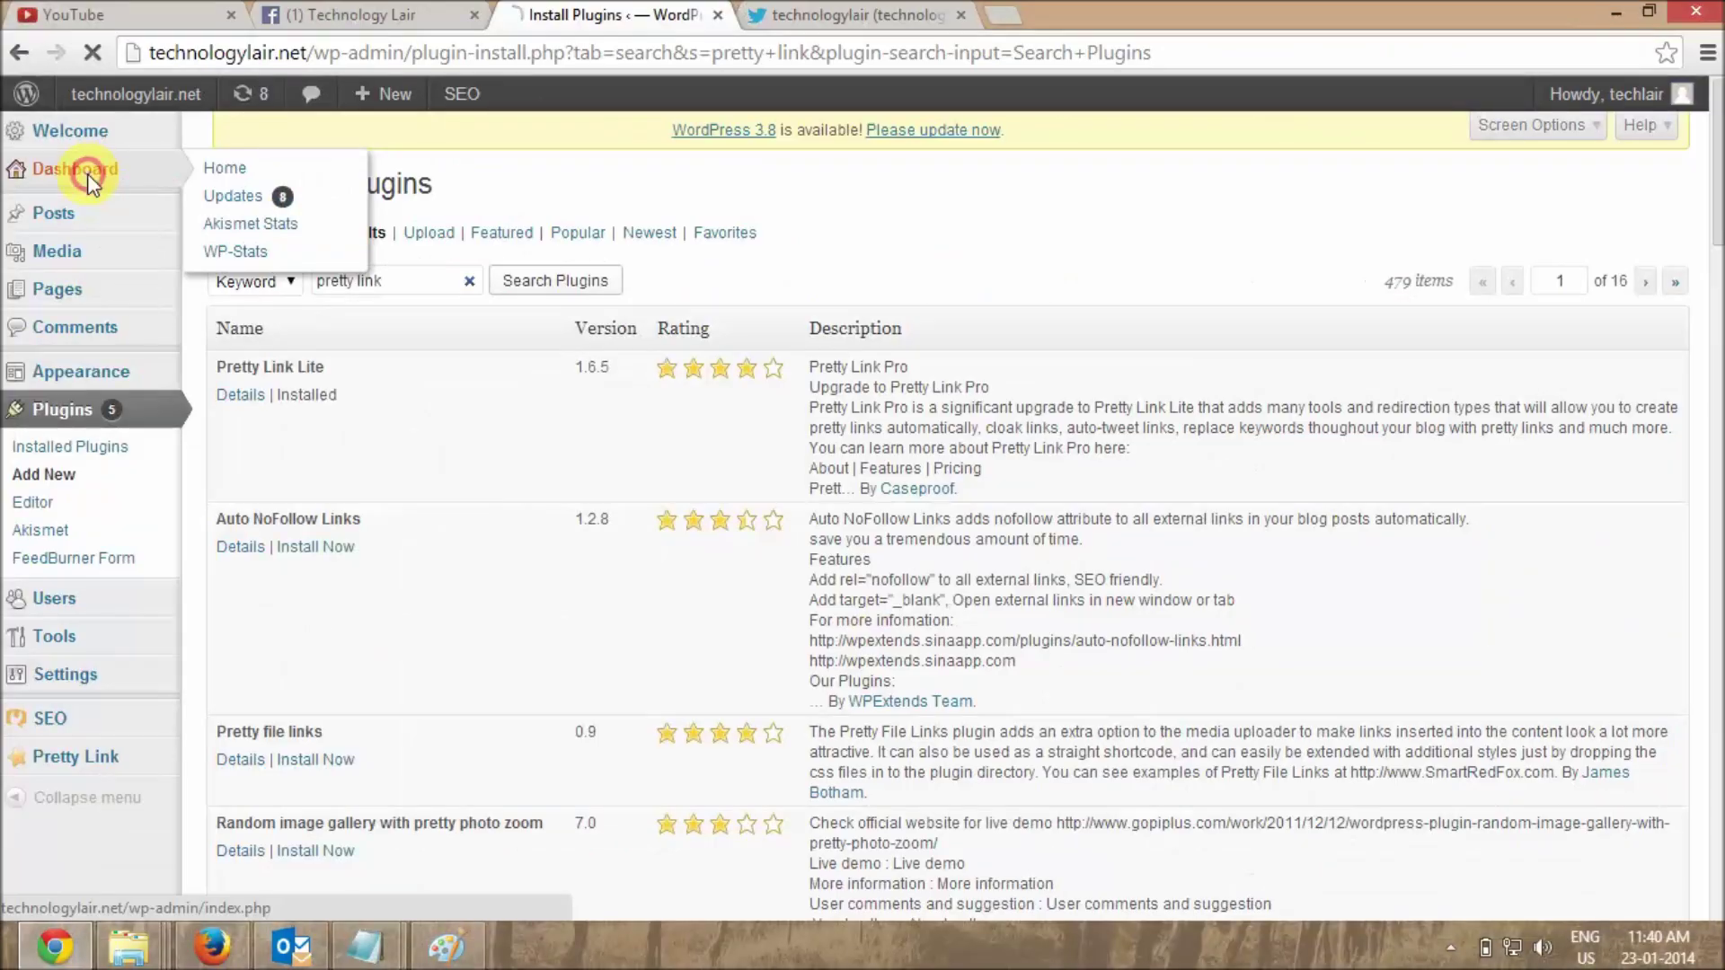
- Copy the Facebook page address into the Pretty Link Quick Add Target URL field
left_click(89, 175)
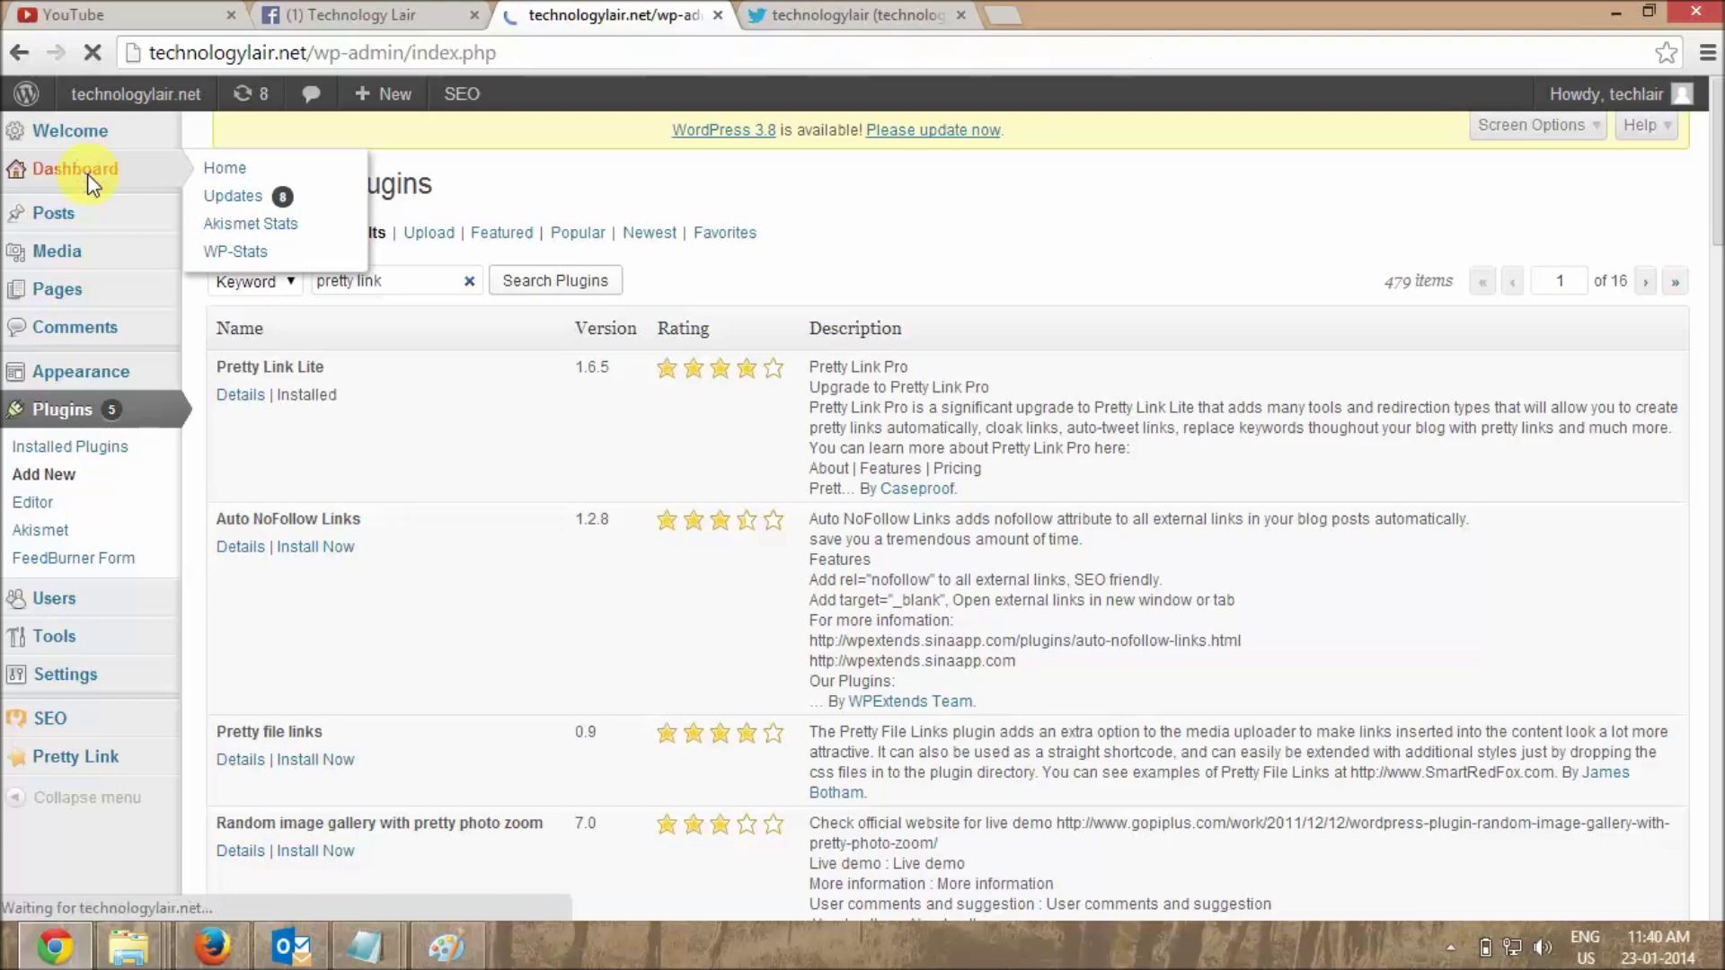
scroll(652, 388, "down", 5)
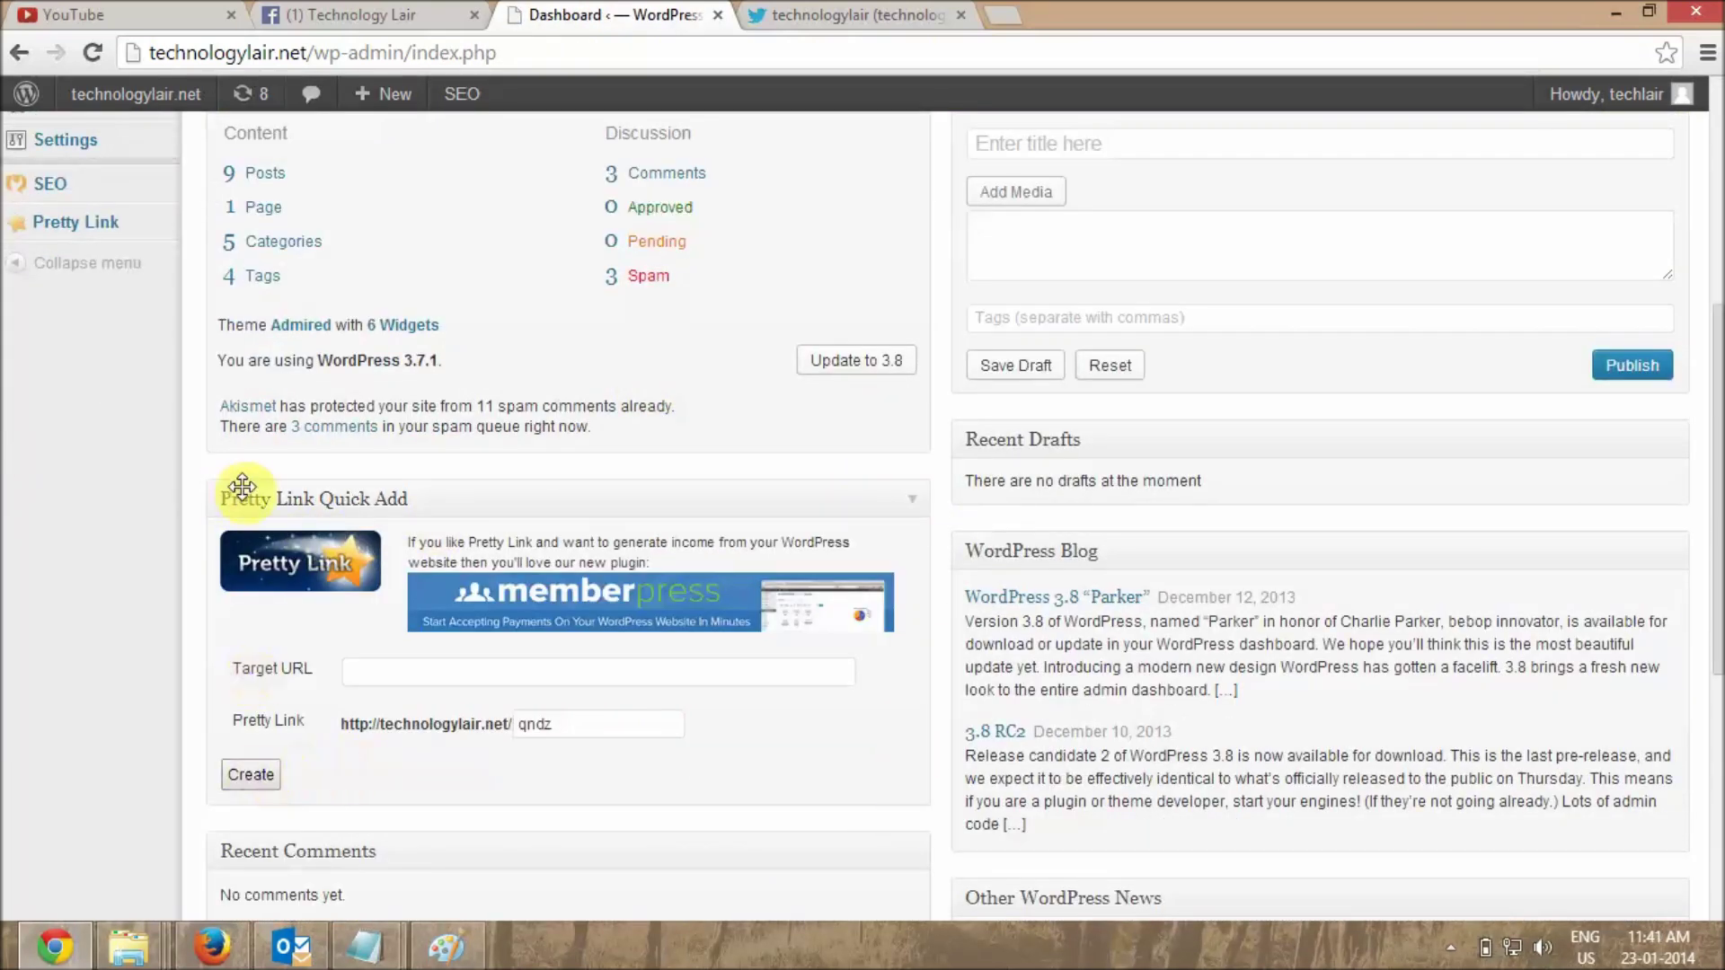
scroll(396, 523, "down", 1)
left_click(399, 539)
left_click(370, 540)
left_click(360, 14)
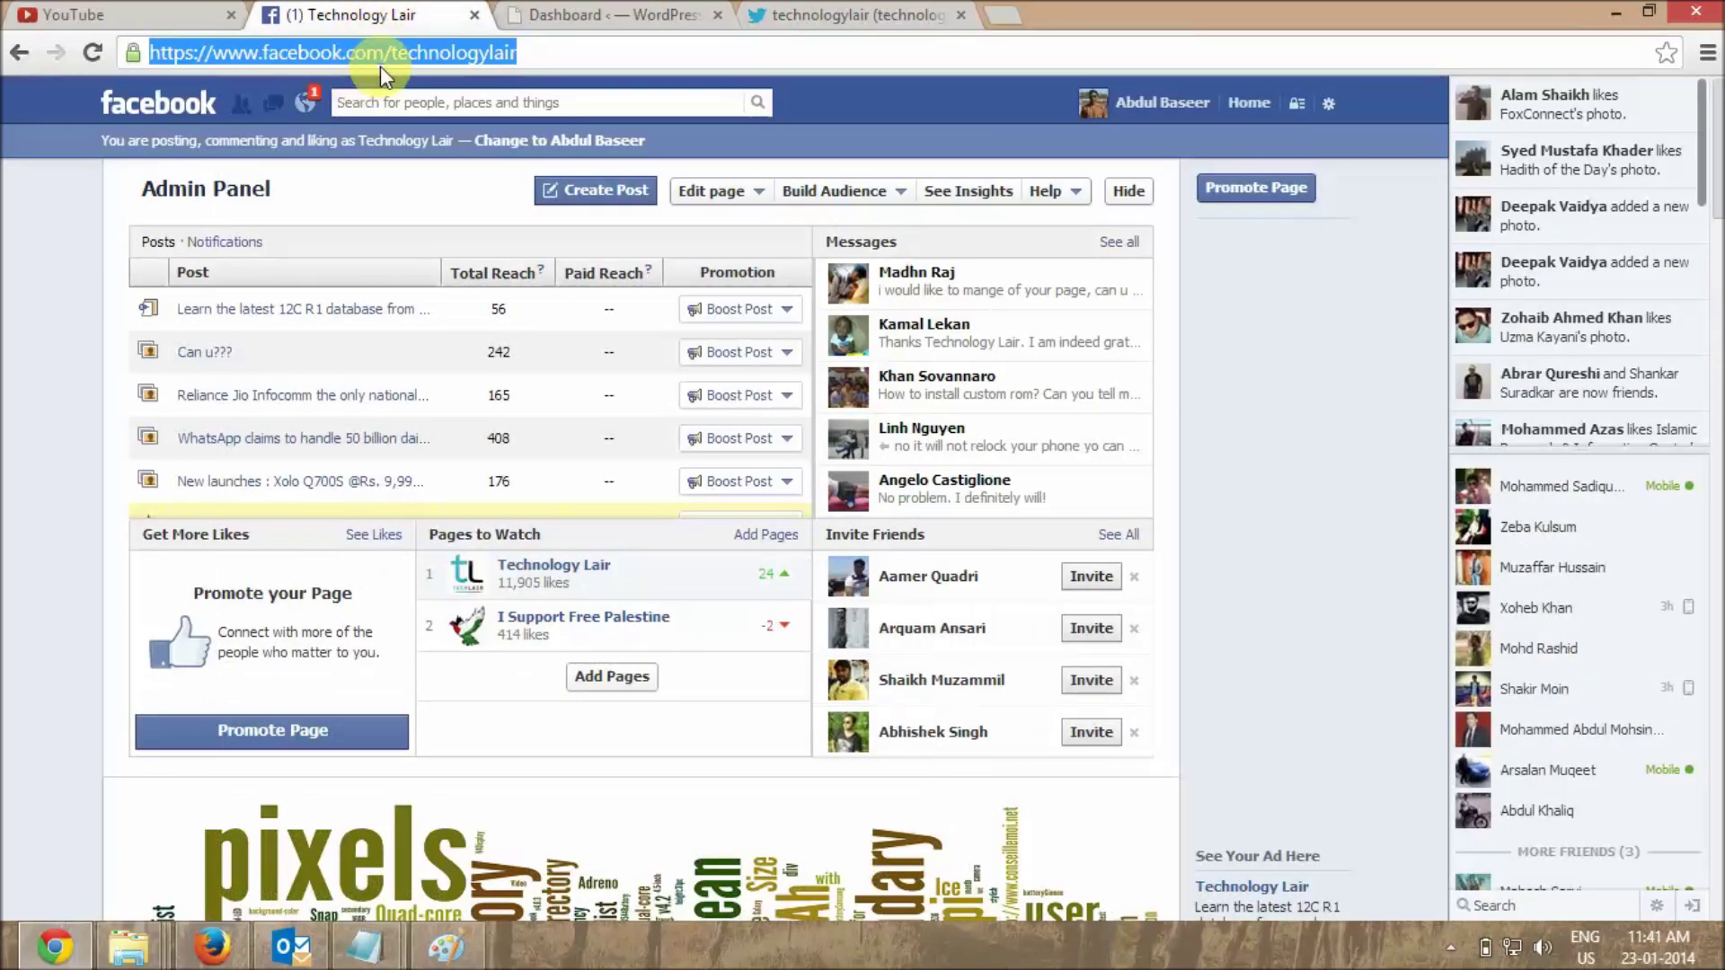
key("ctrl+c")
left_click(583, 14)
key("ctrl+v")
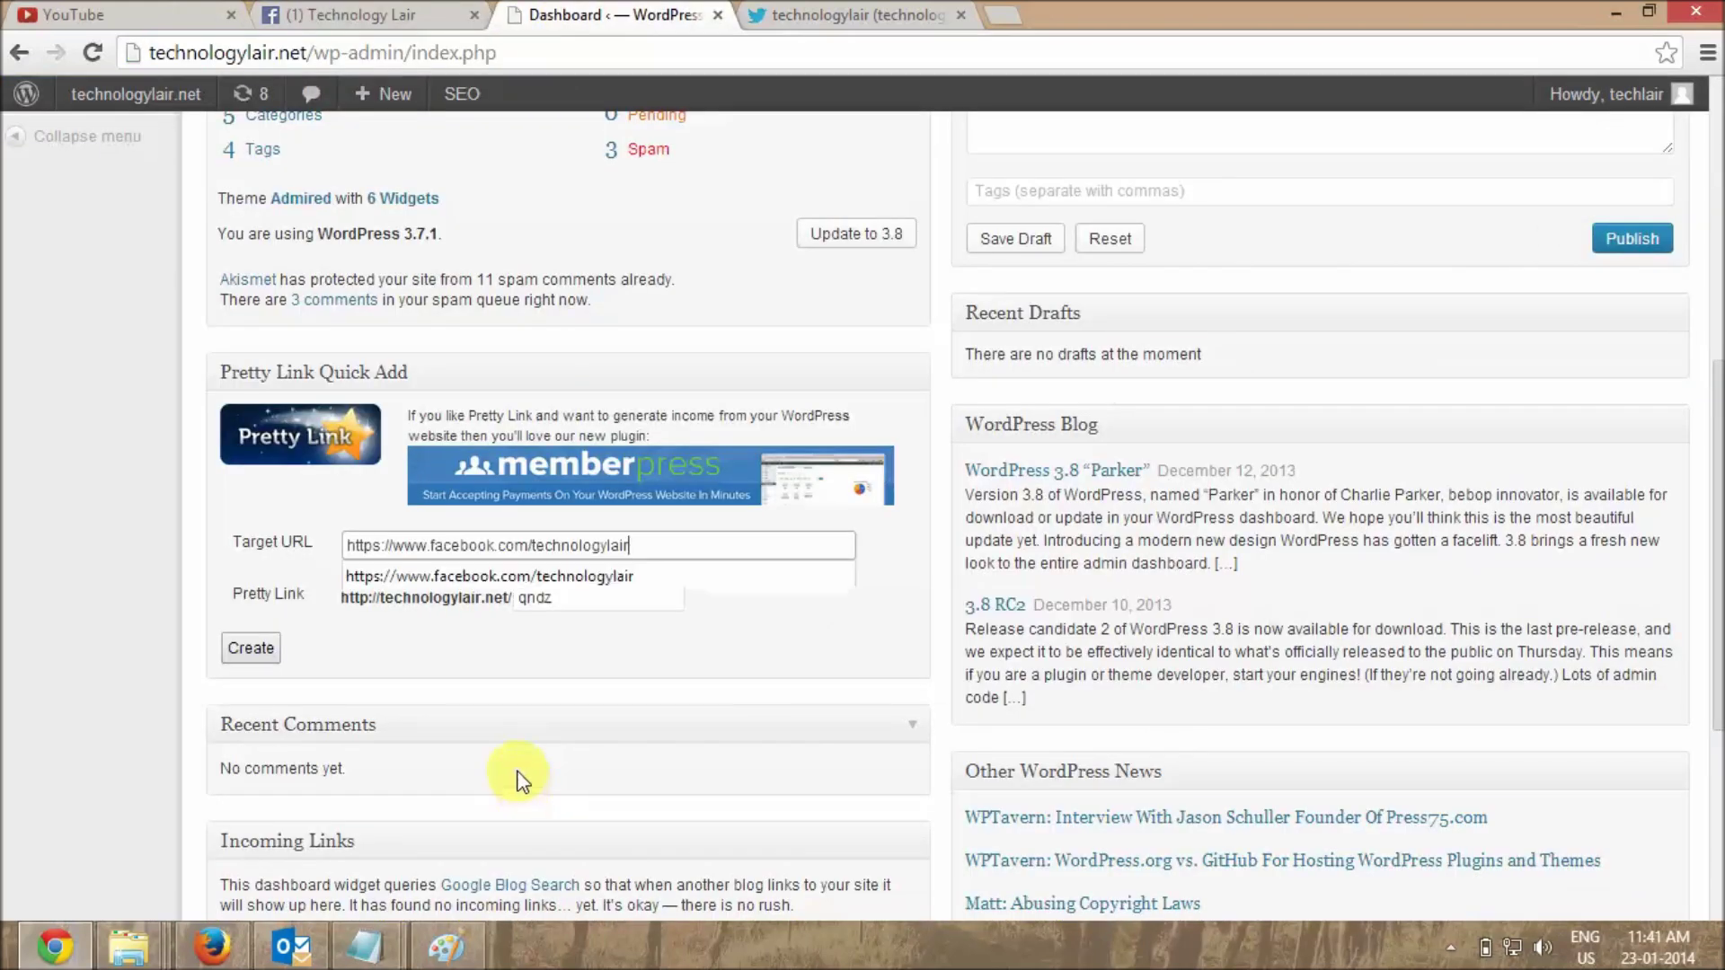
- Replace the auto slug qndz with 'facebook' and create the pretty link
left_click(712, 616)
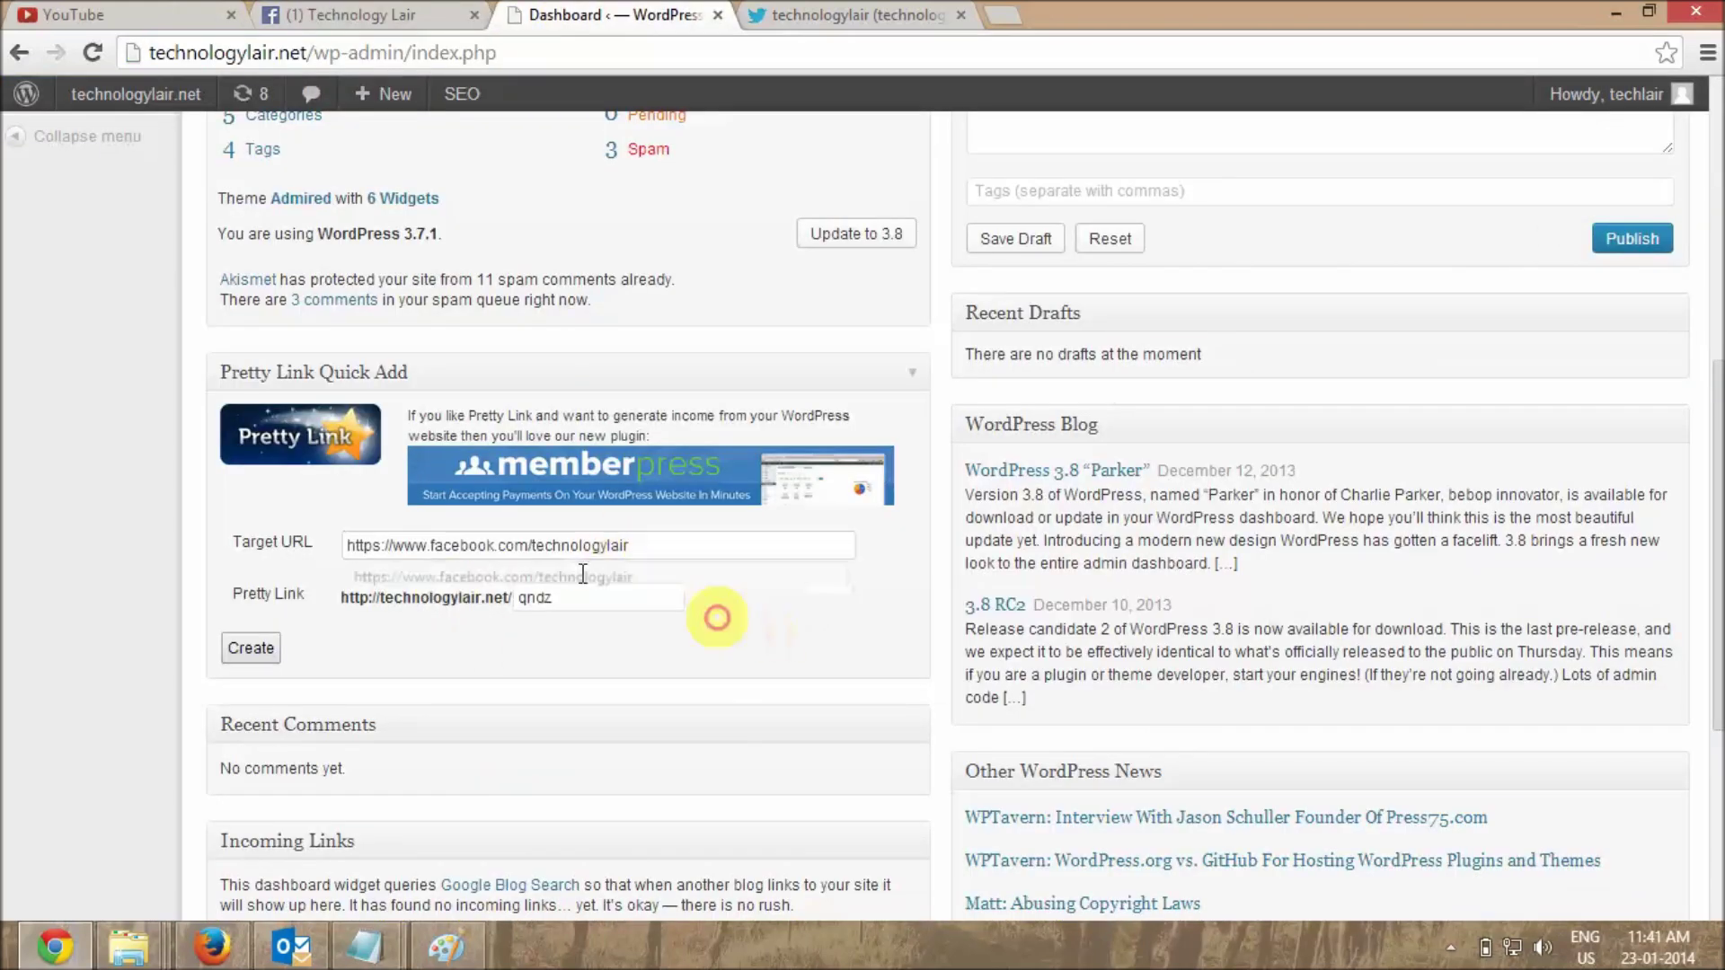
double_click(574, 596)
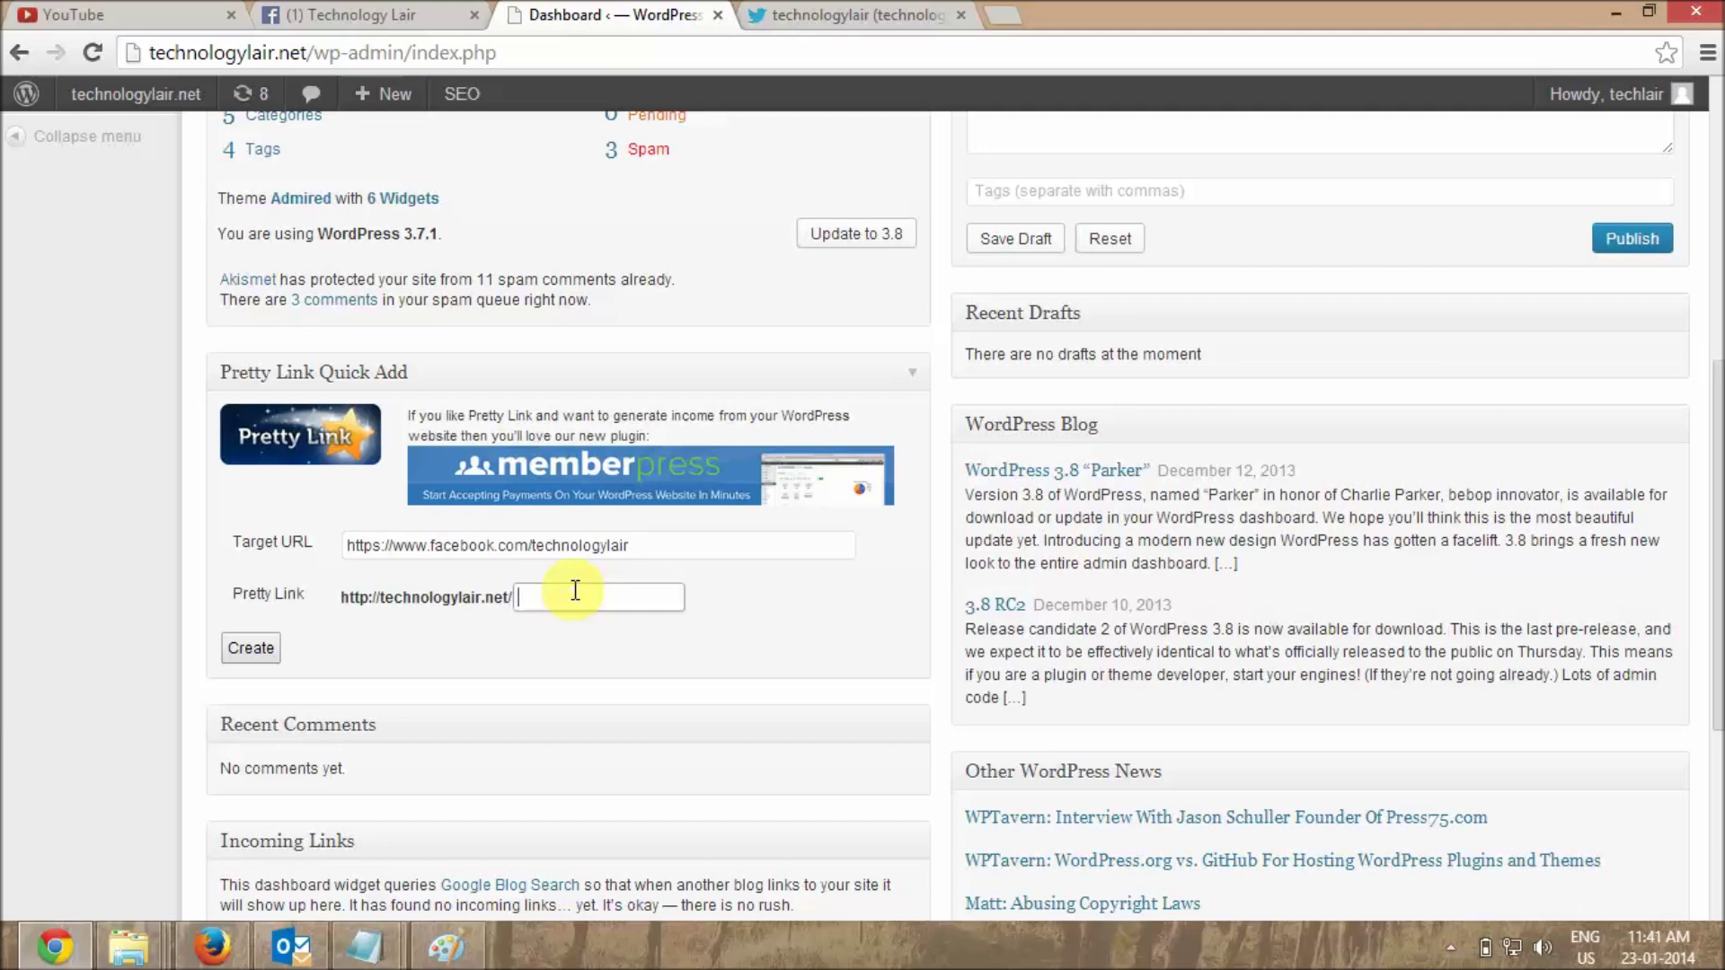
type("faebook")
left_click(527, 596)
type("c")
left_click(249, 649)
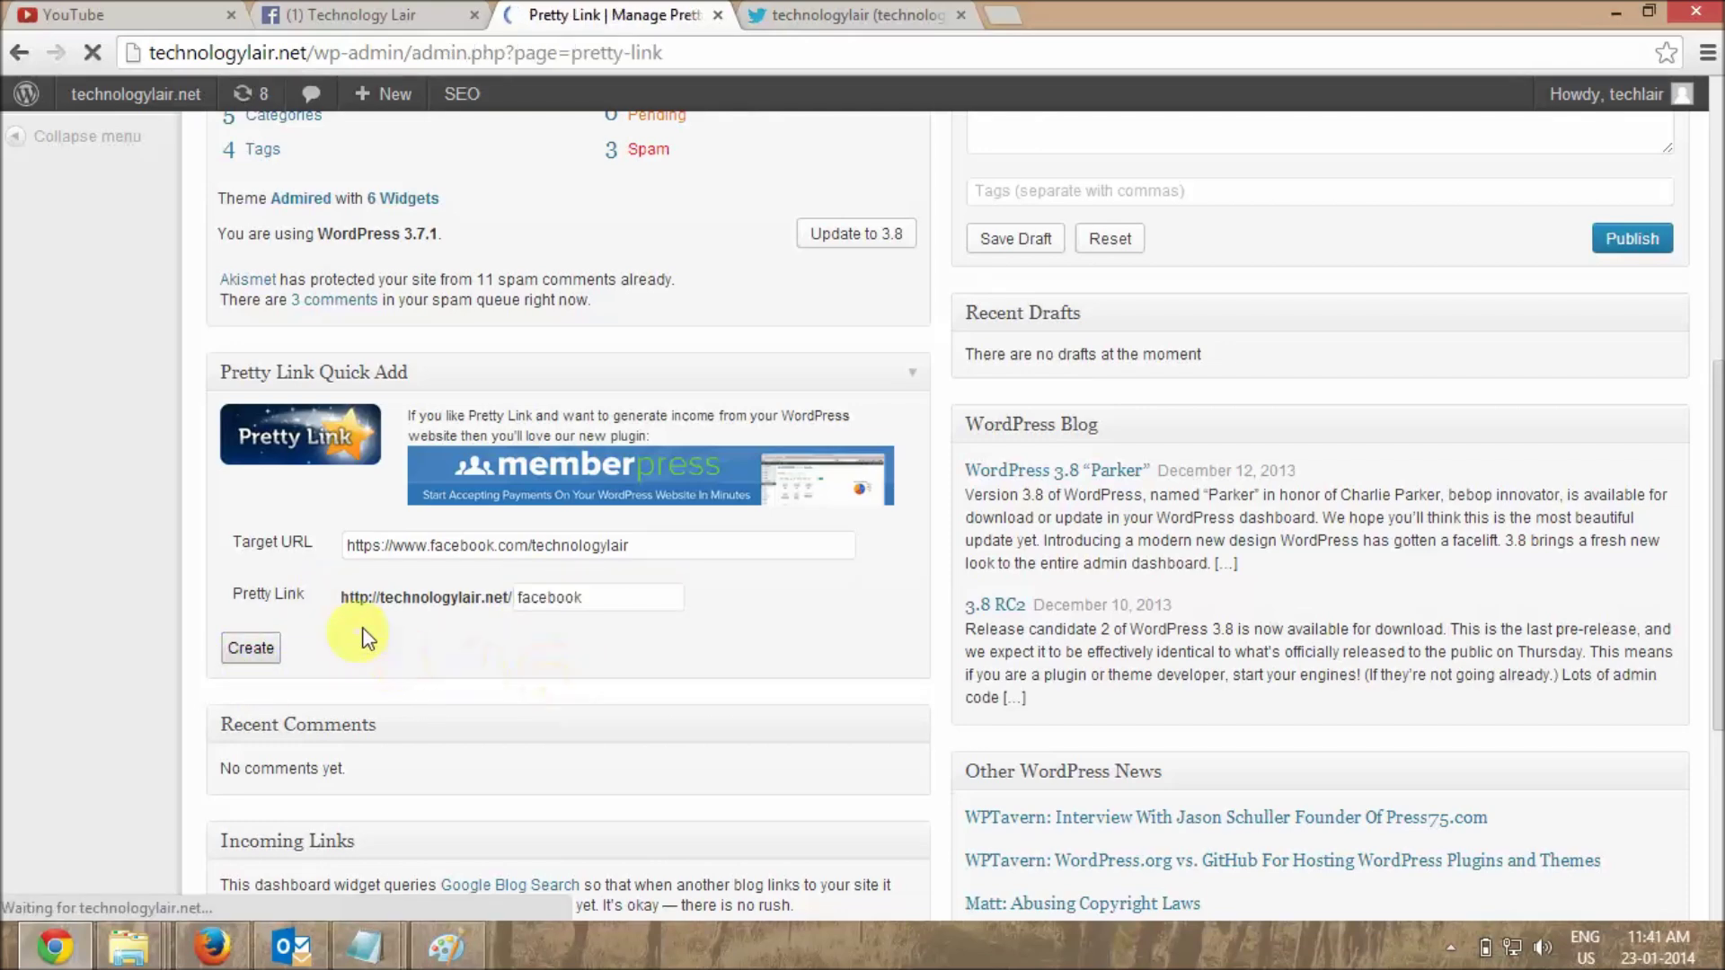
mouse_move(1544, 489)
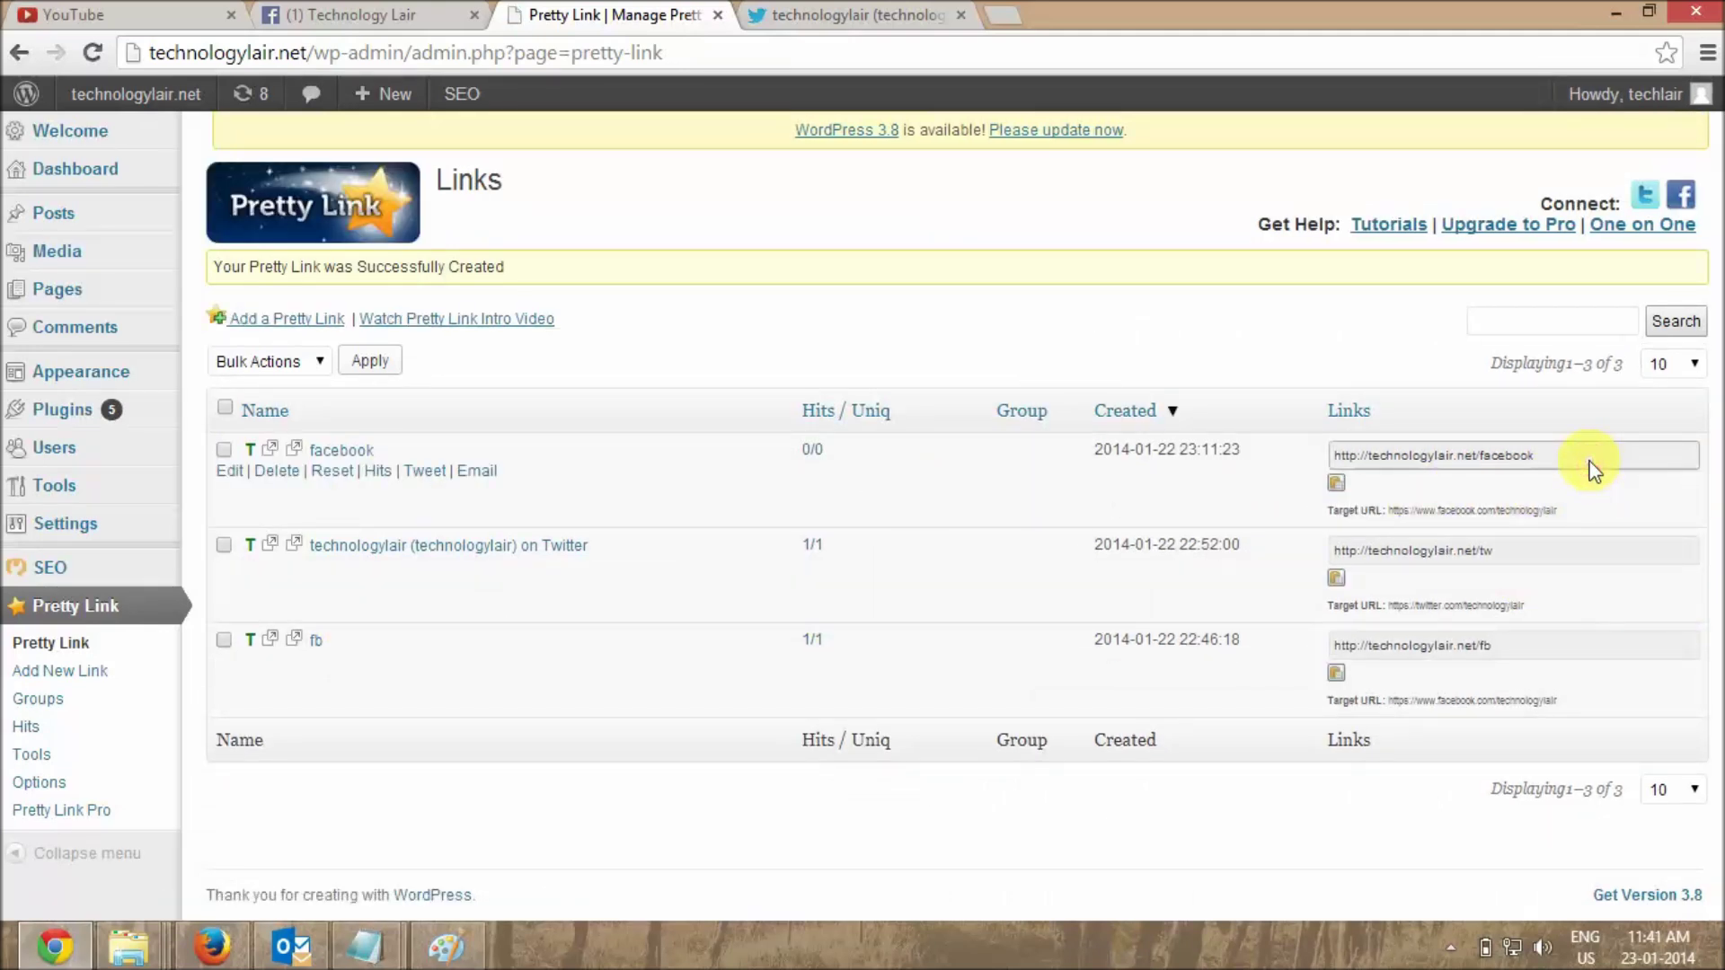
- Test that technologylair.net/facebook redirects to the Facebook page, then return to the YouTube editor
left_click(1585, 465)
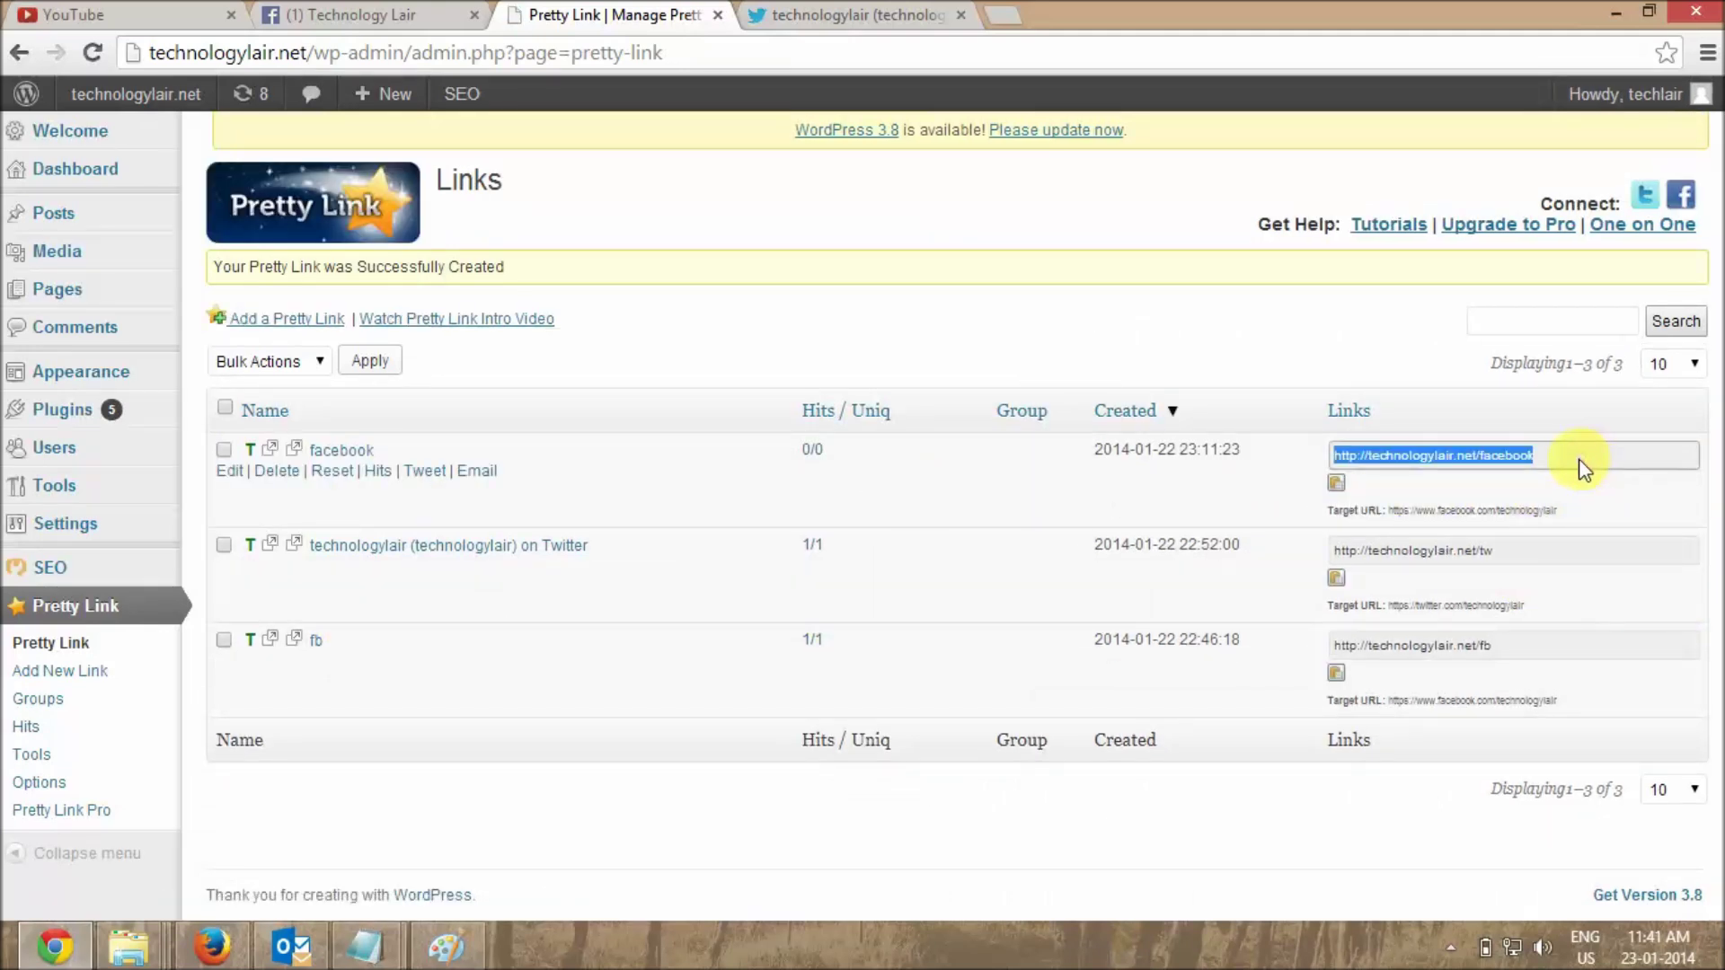
left_click(1013, 16)
key("ctrl+v")
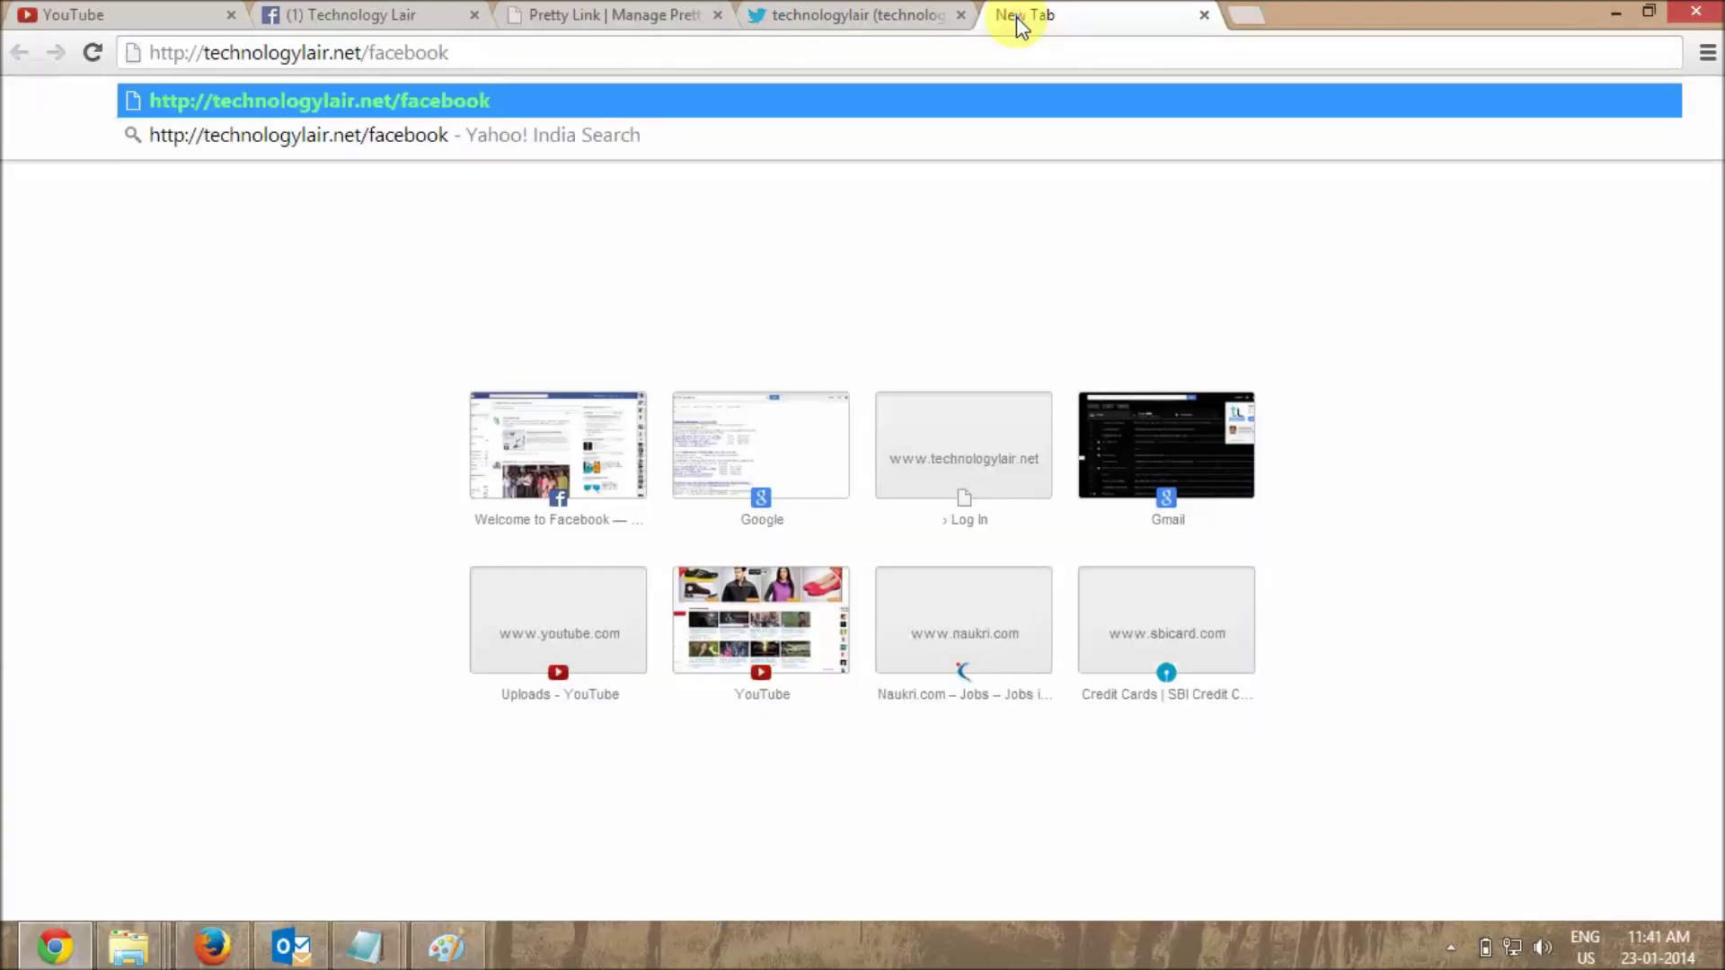
key("Return")
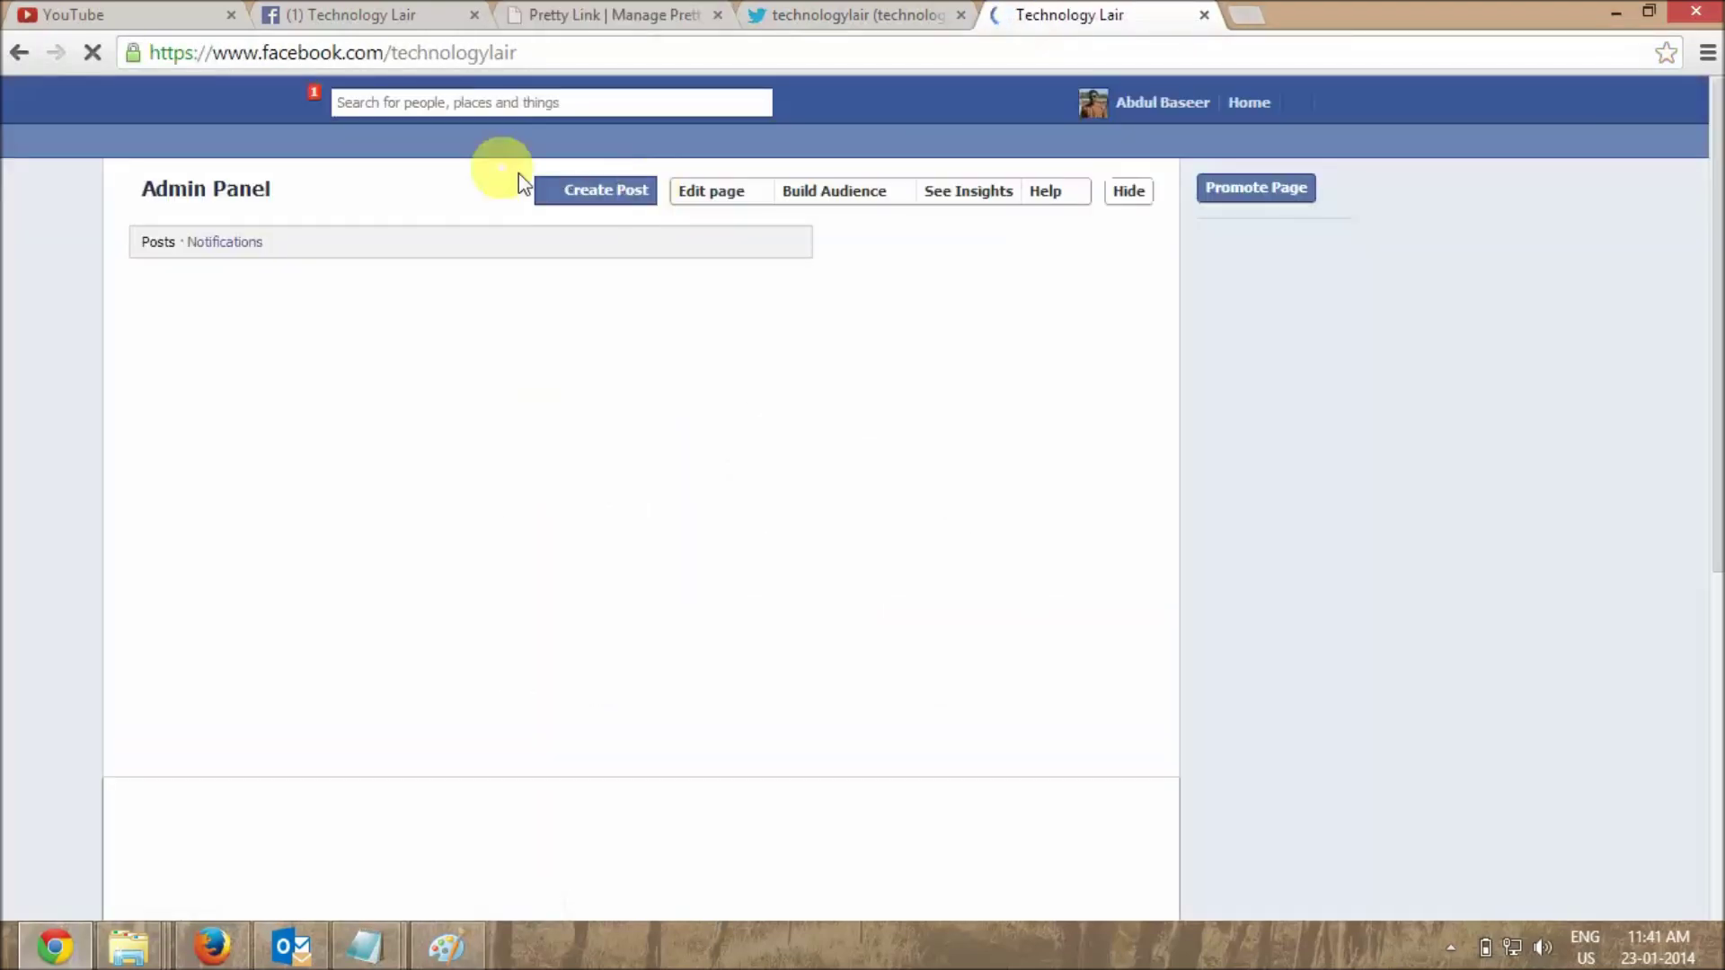
left_click(1205, 15)
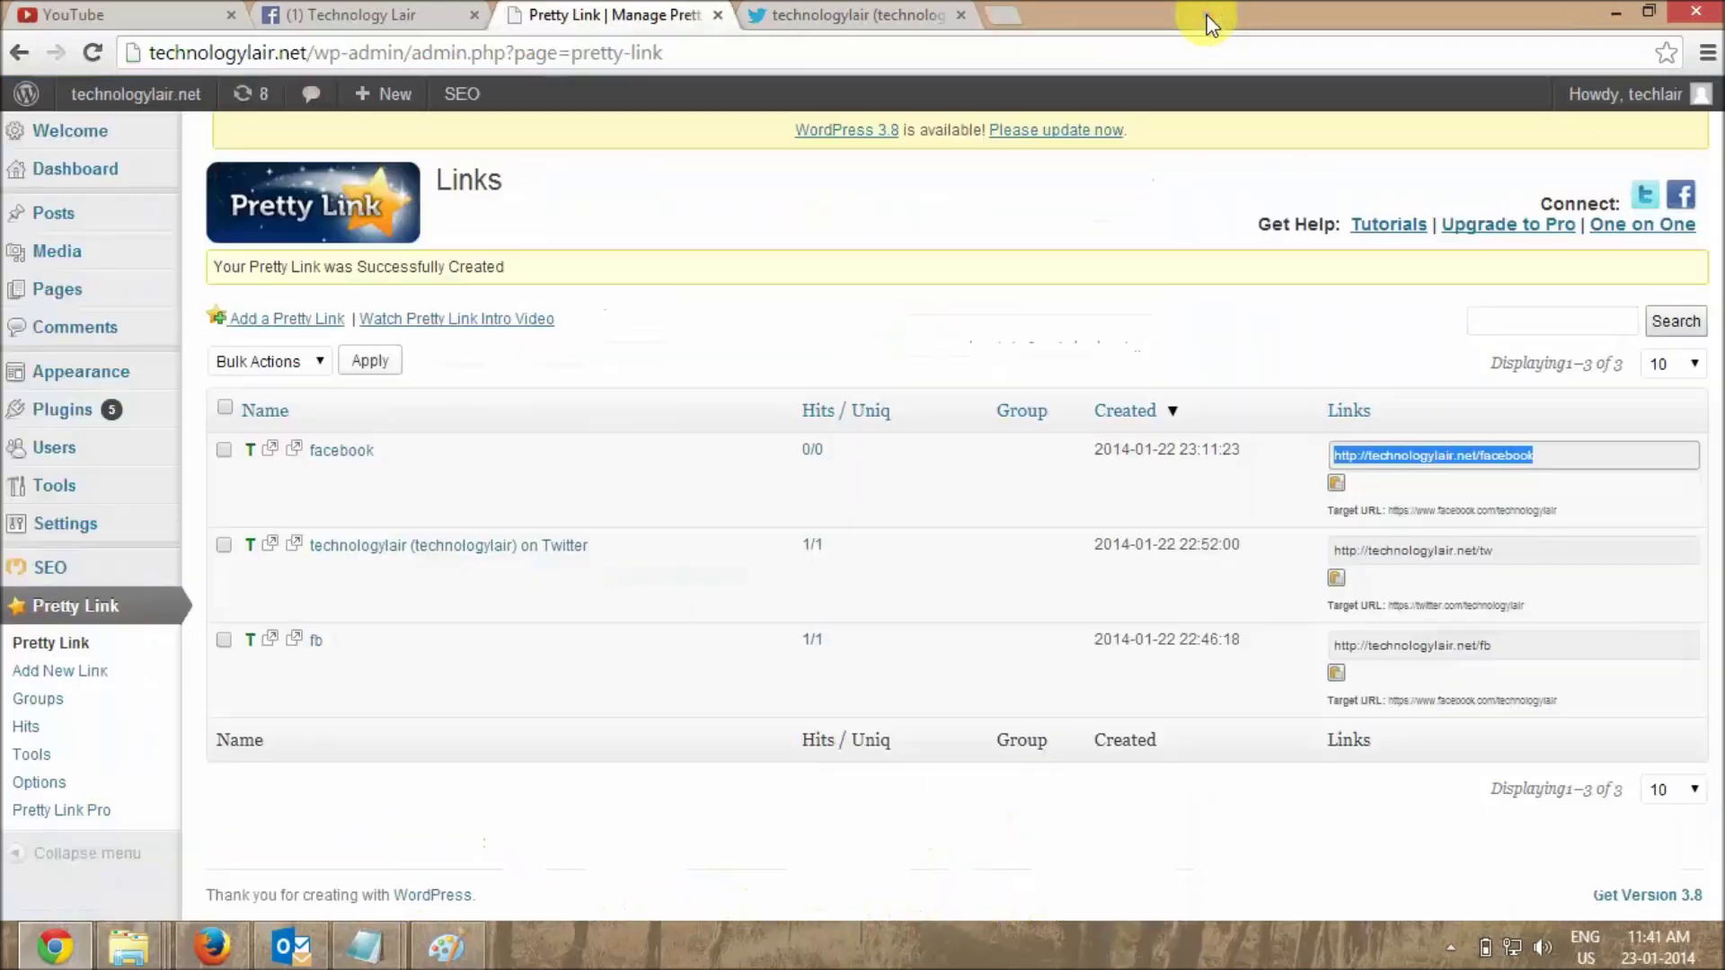
left_click(150, 11)
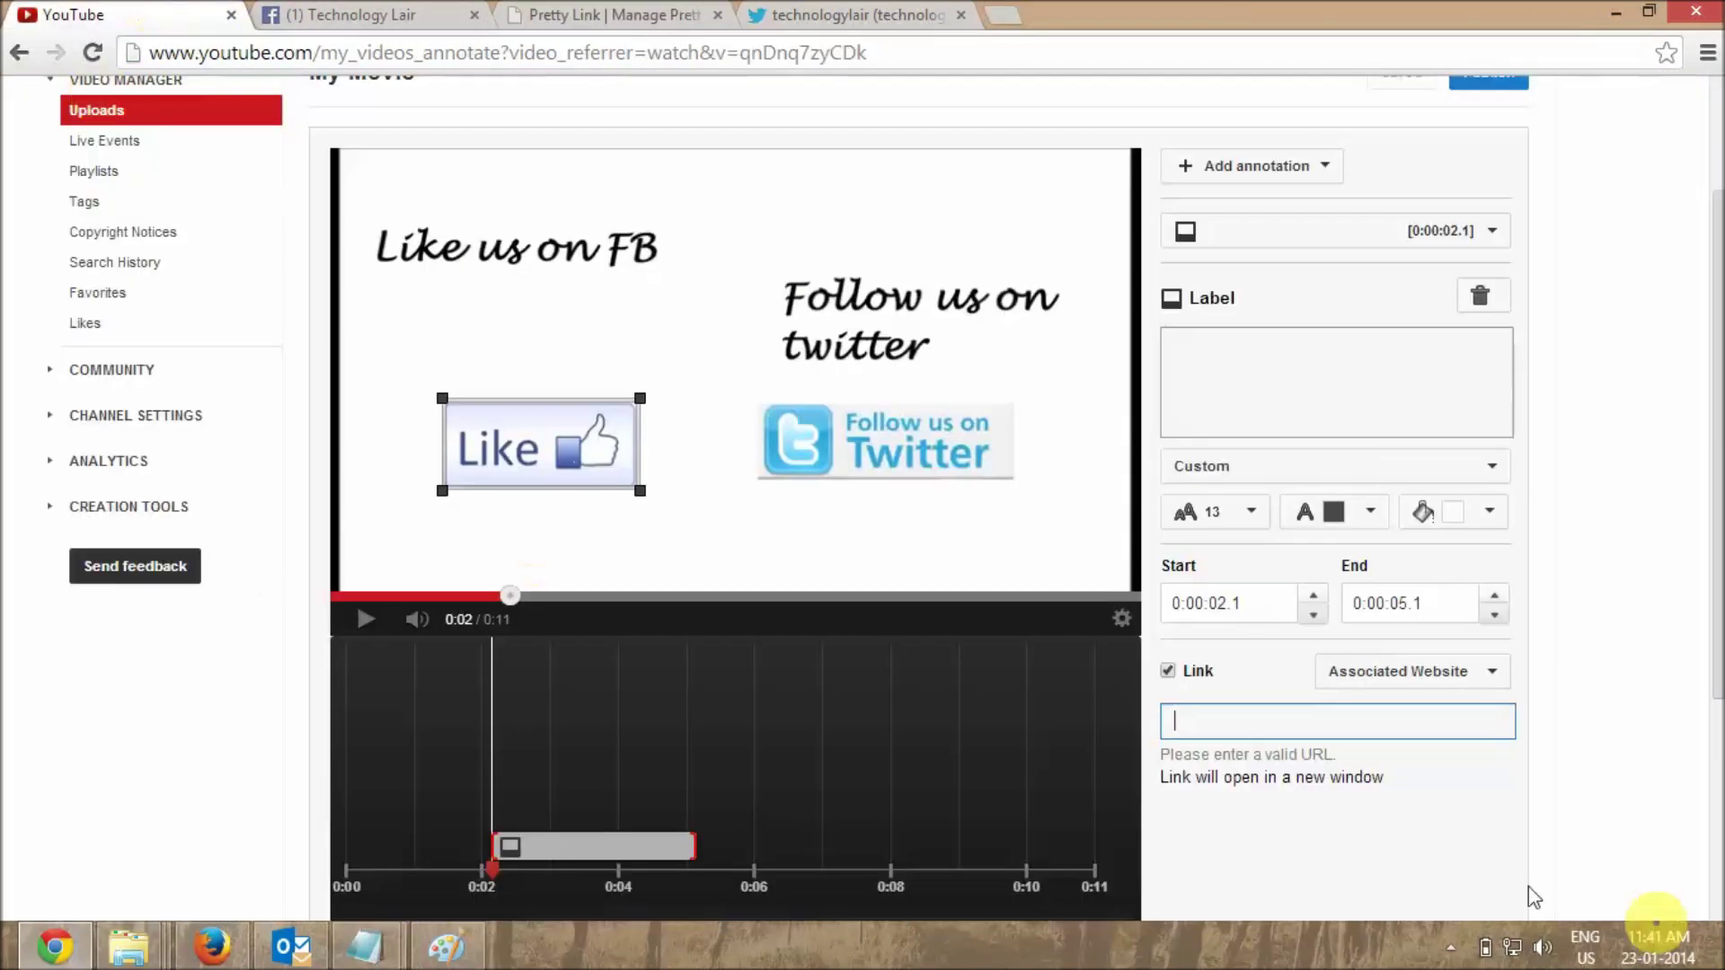
key("ctrl+v")
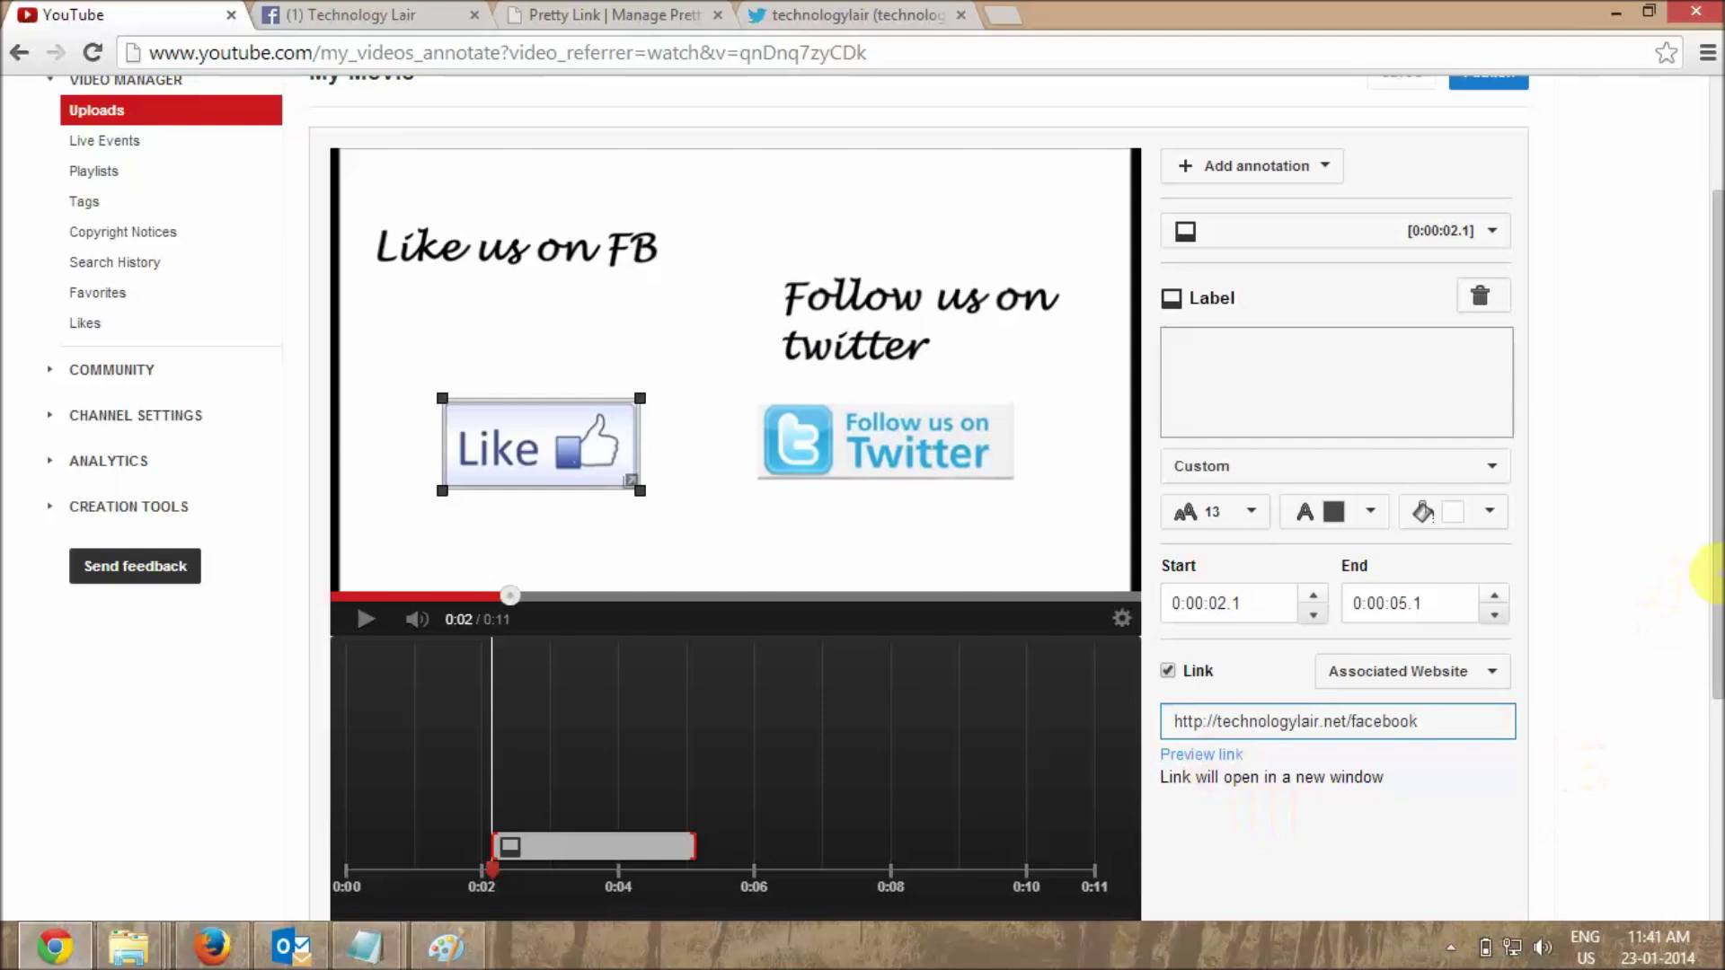
scroll(1694, 570, "down", 1)
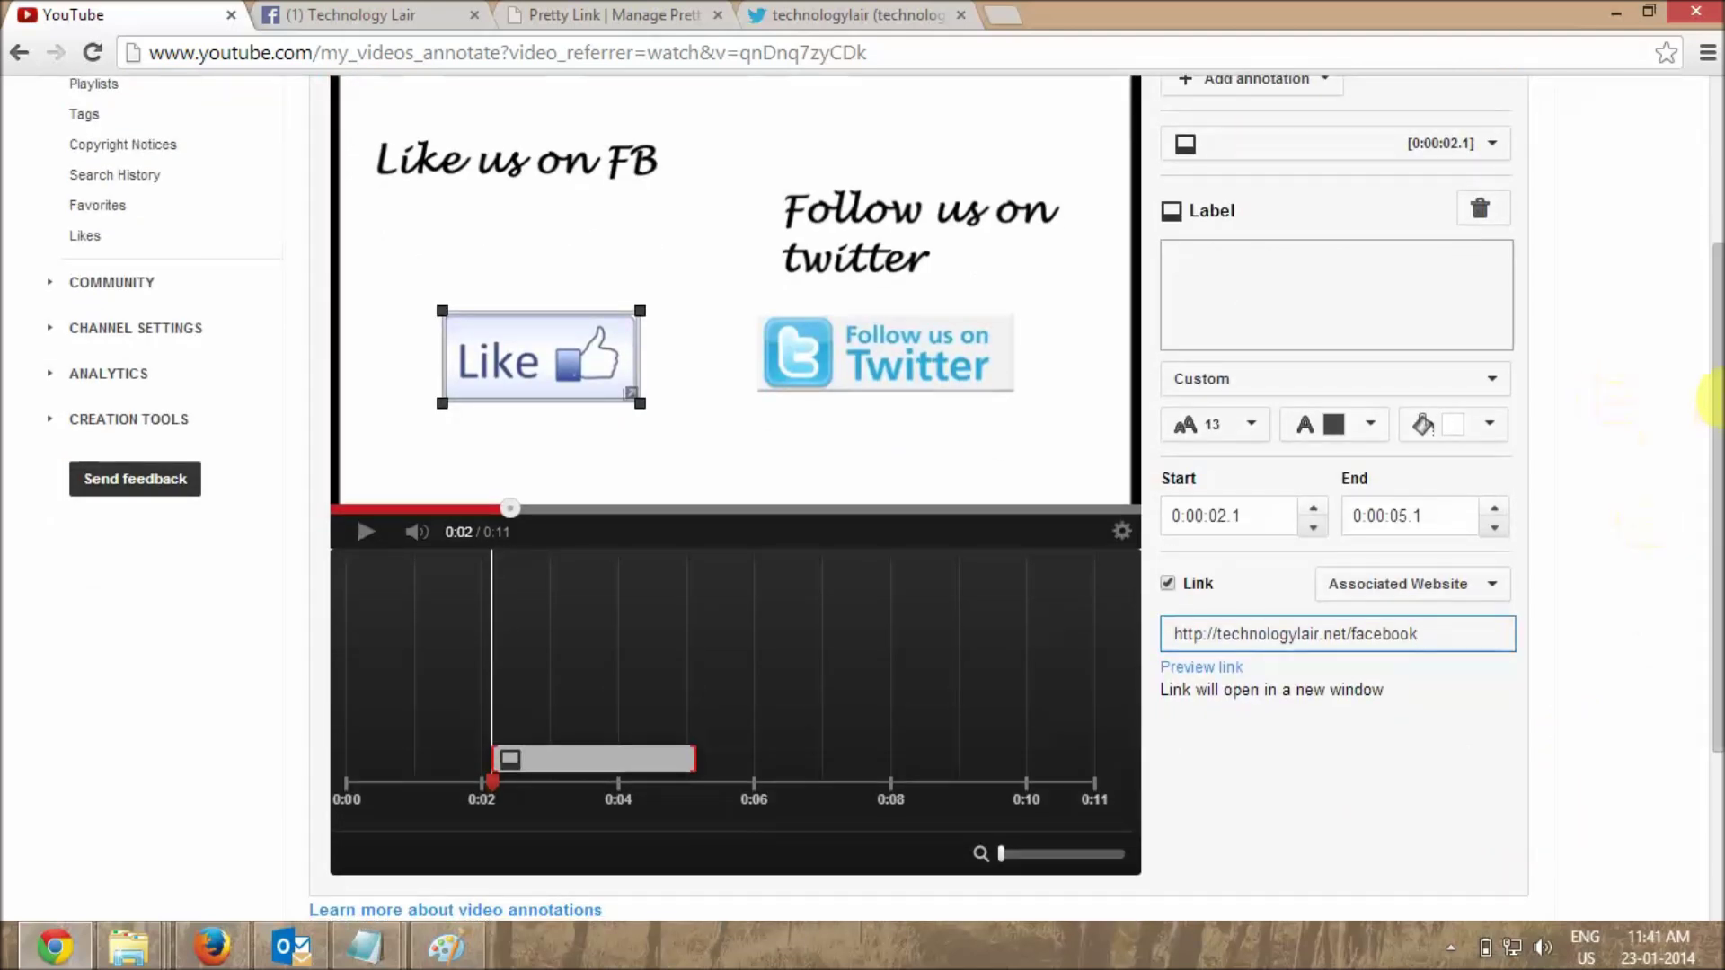
scroll(1715, 399, "up", 2)
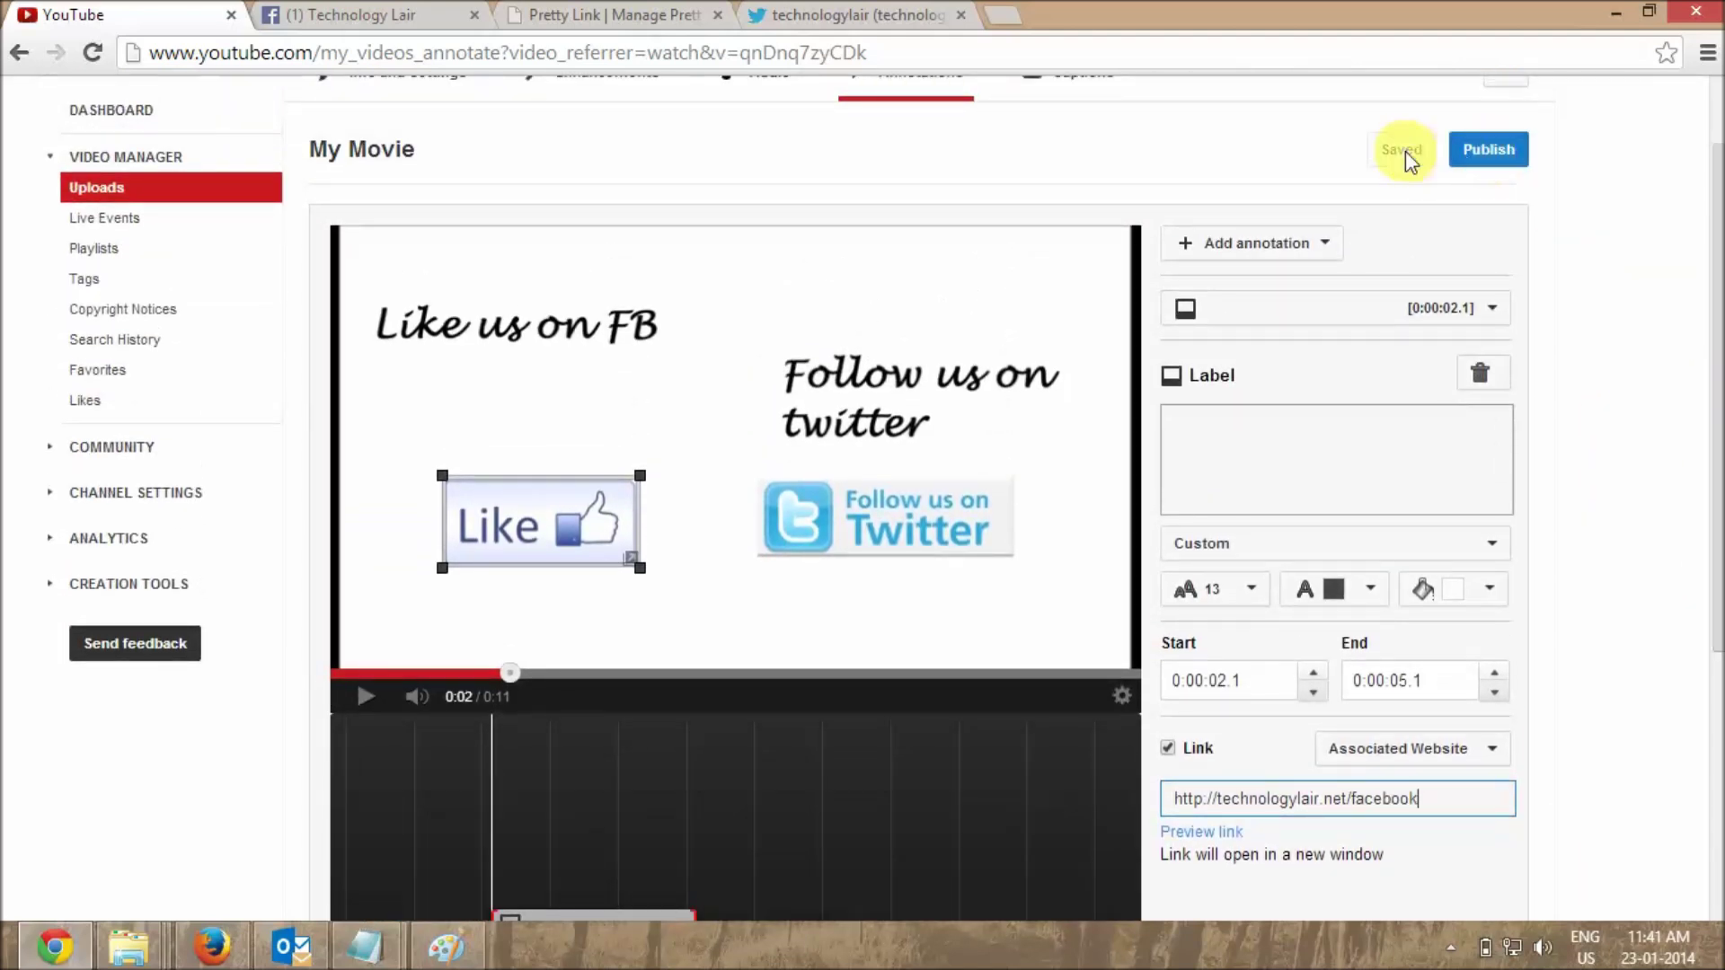
left_click(1475, 169)
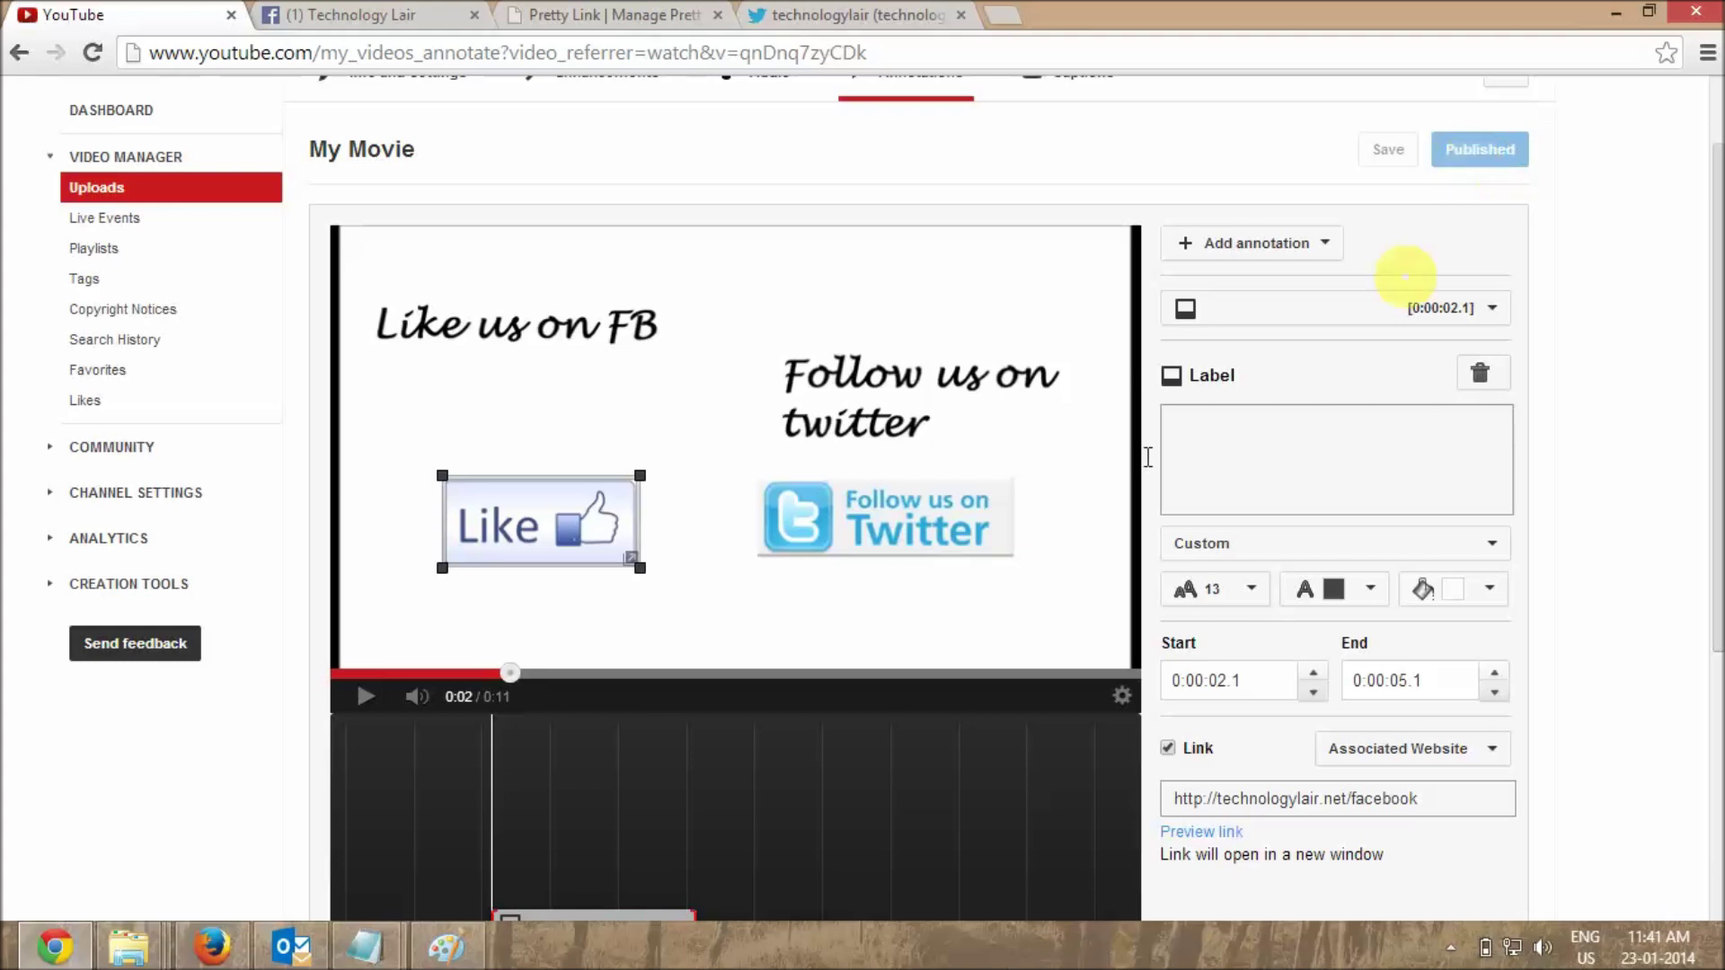
left_click(665, 15)
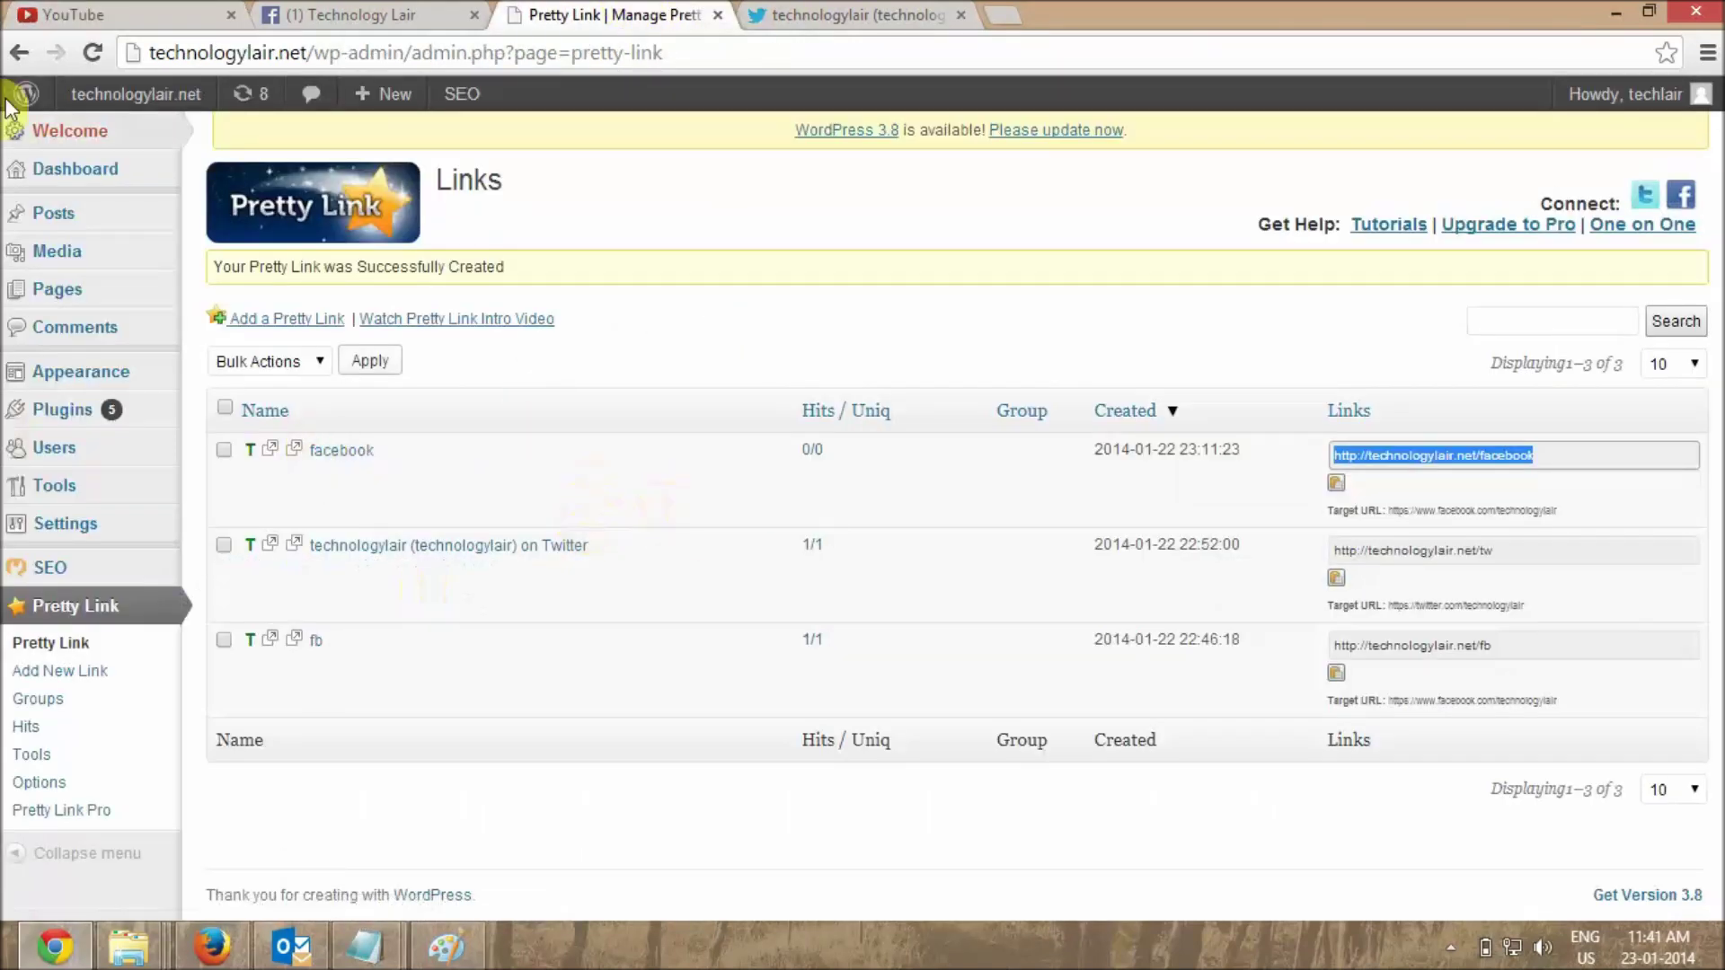
left_click(72, 169)
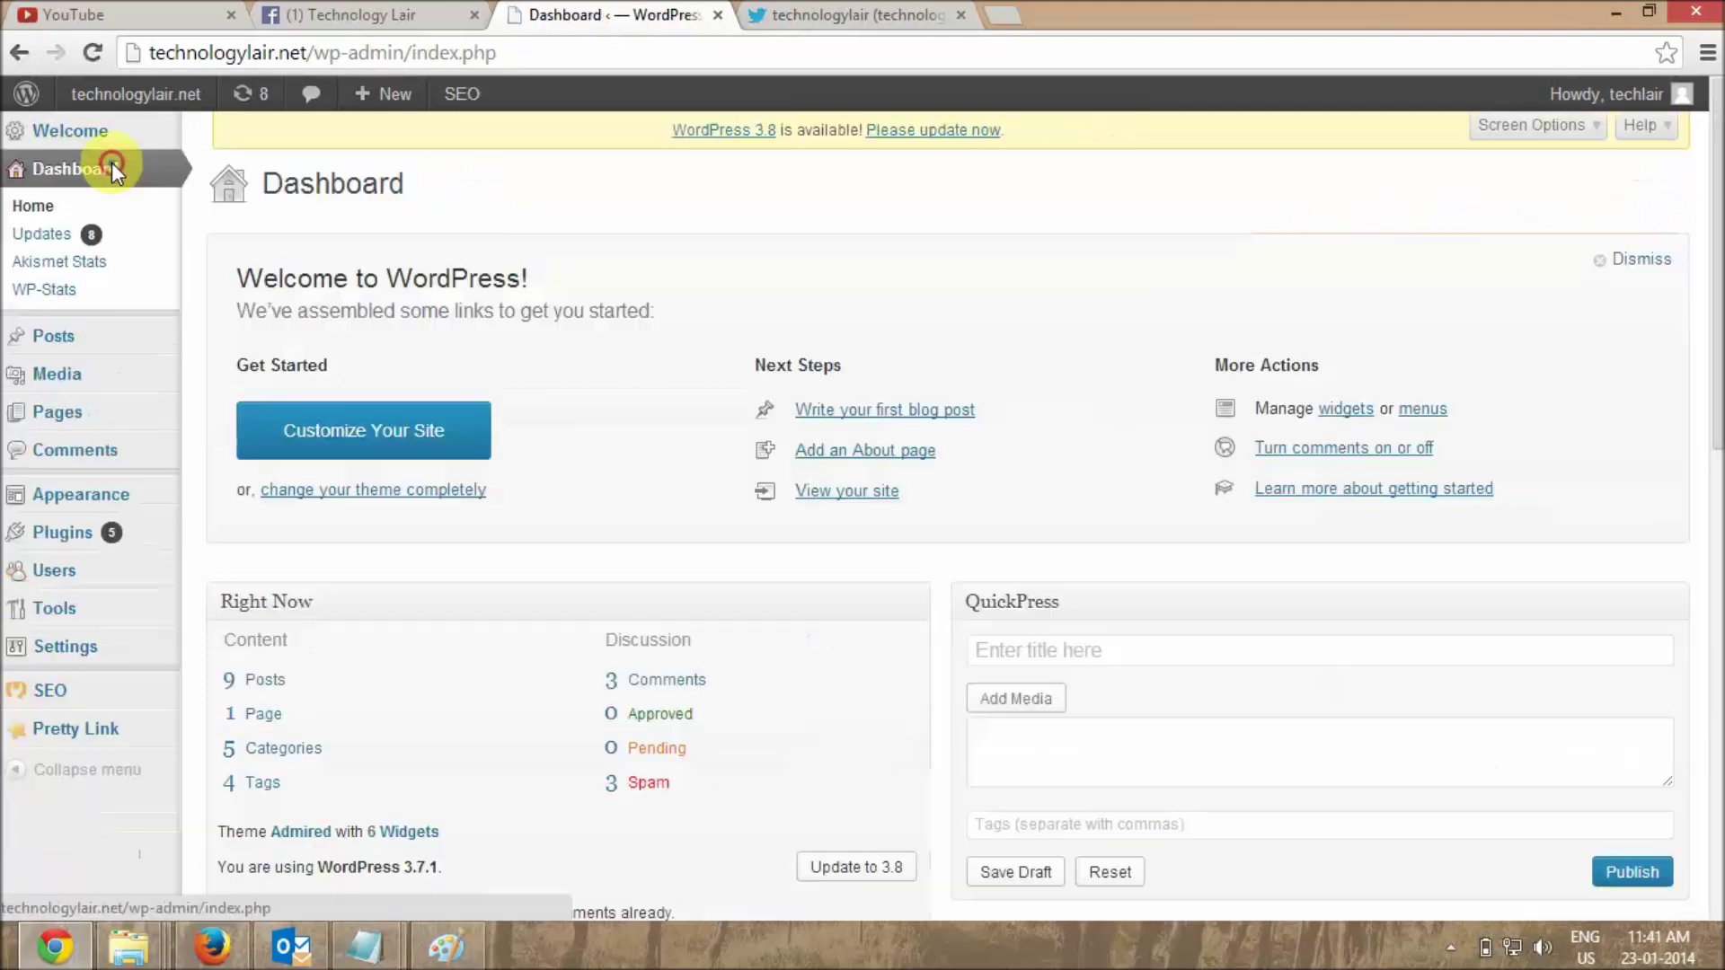
left_click(858, 14)
left_click(593, 54)
key("ctrl+c")
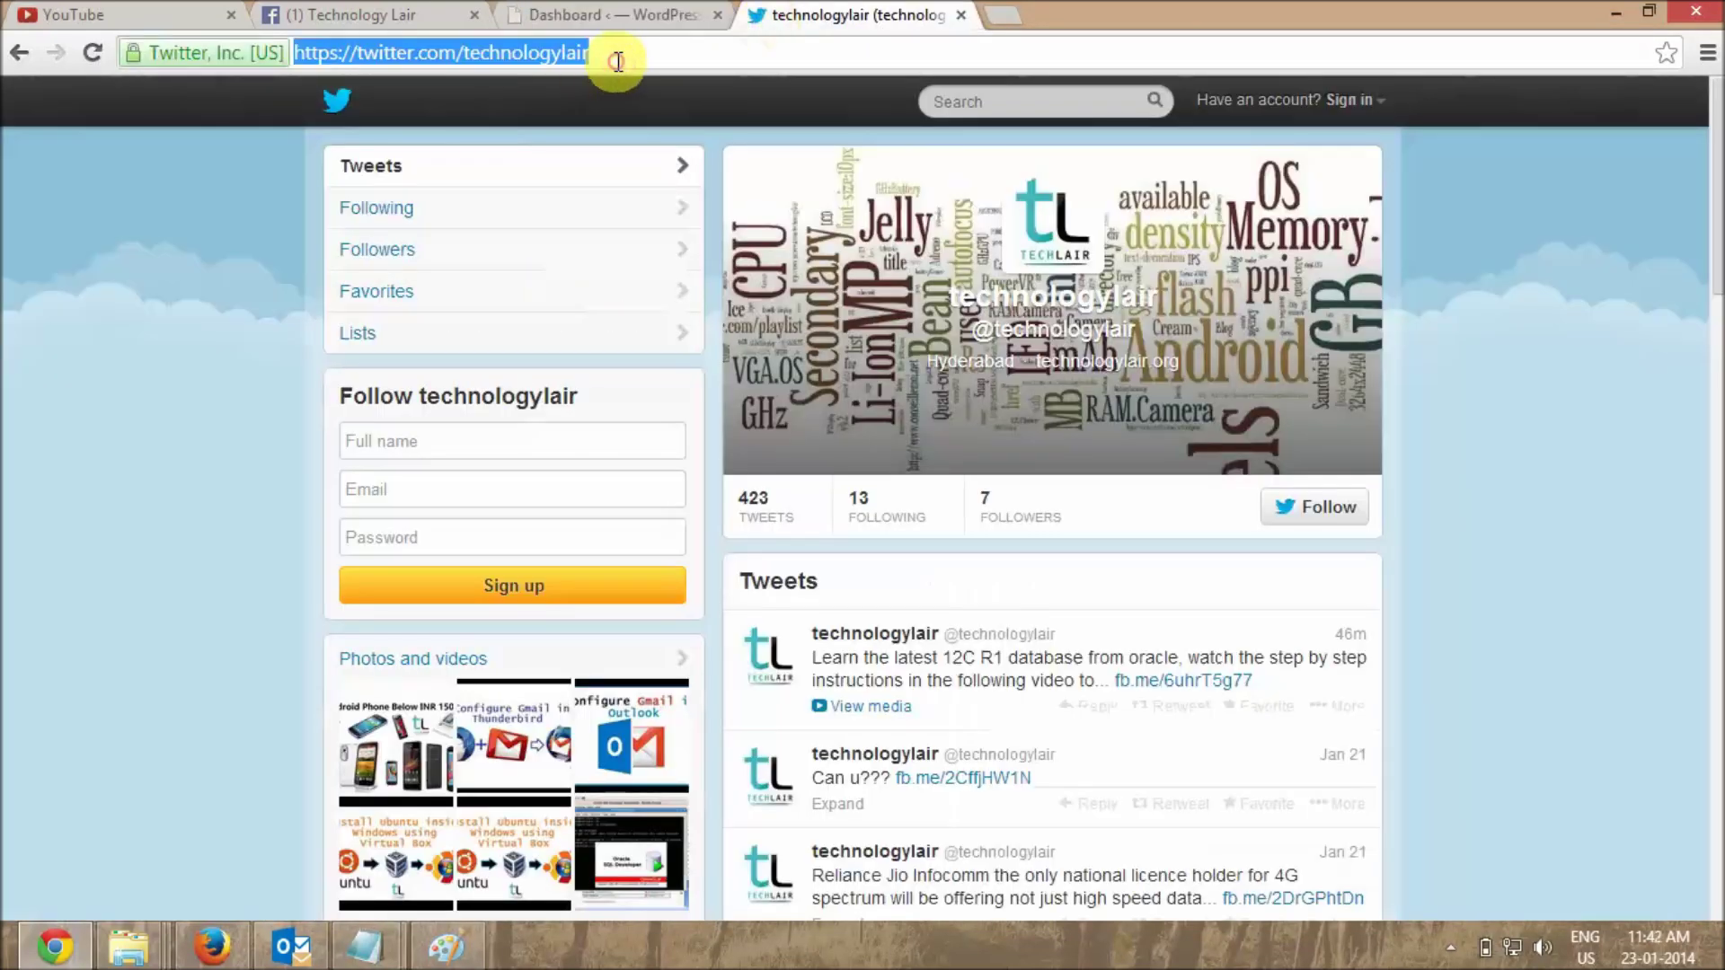
left_click(557, 14)
scroll(509, 579, "down", 7)
left_click(395, 674)
key("ctrl+v")
- Create the 'twitter' short link and copy its technologylair.net/twitter address
left_click(600, 720)
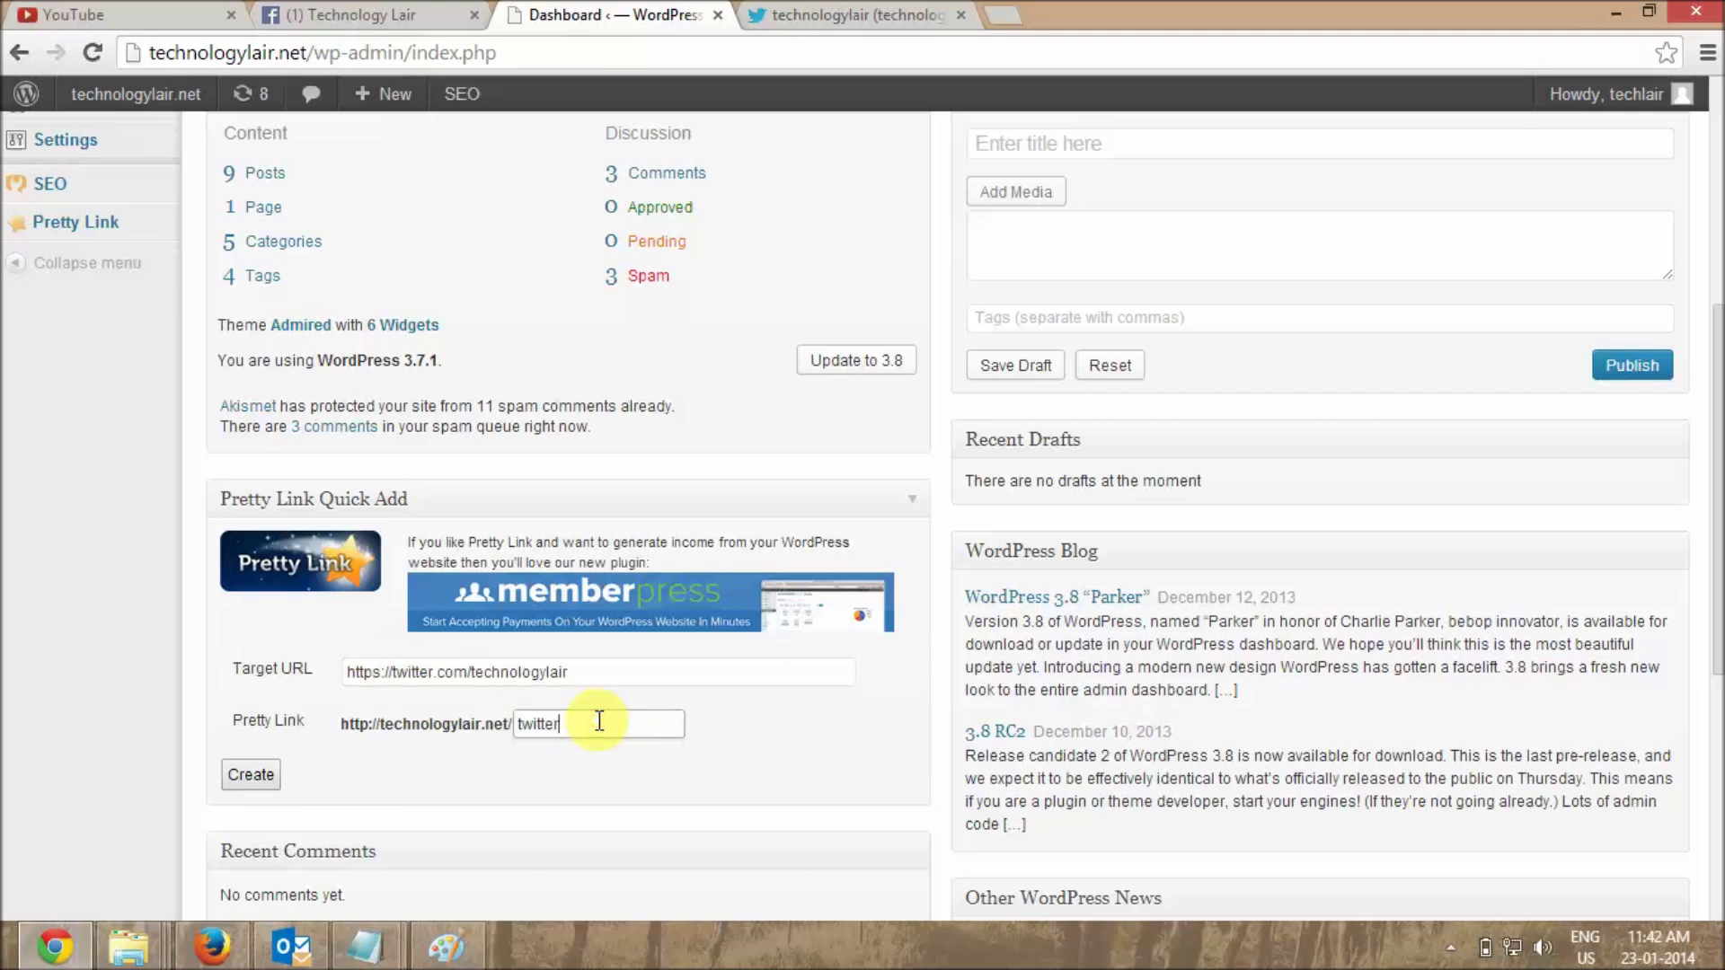
left_click(251, 774)
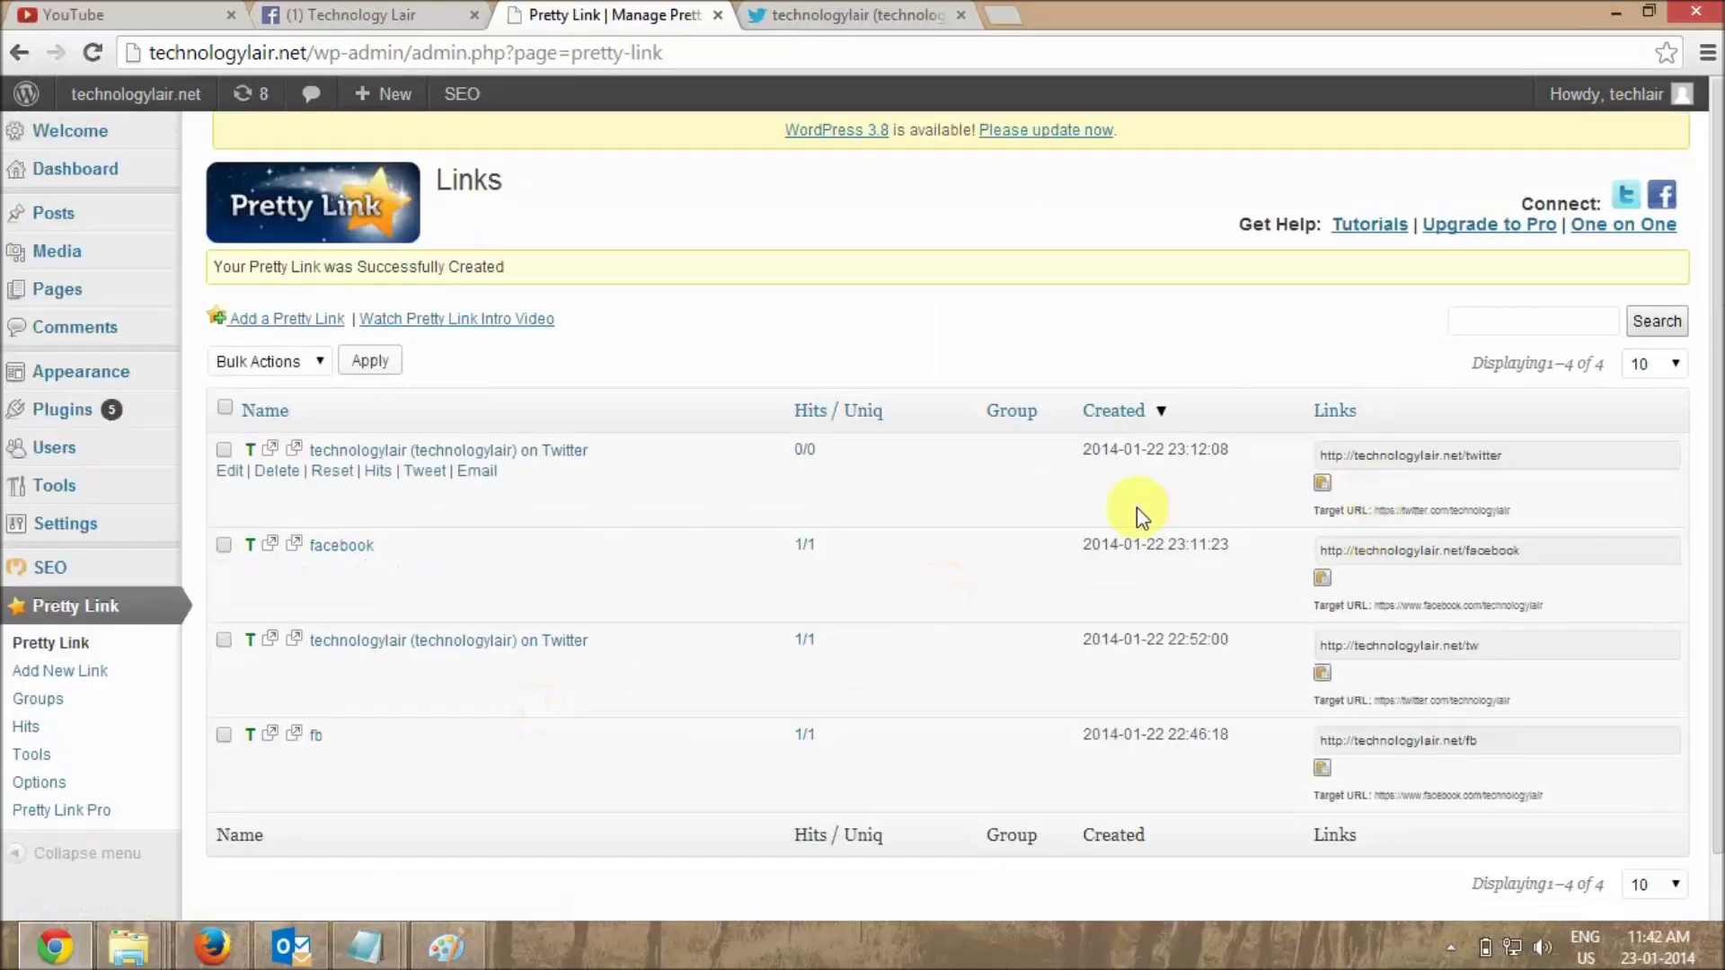
left_click(1418, 465)
left_click(1509, 460)
key("ctrl+c")
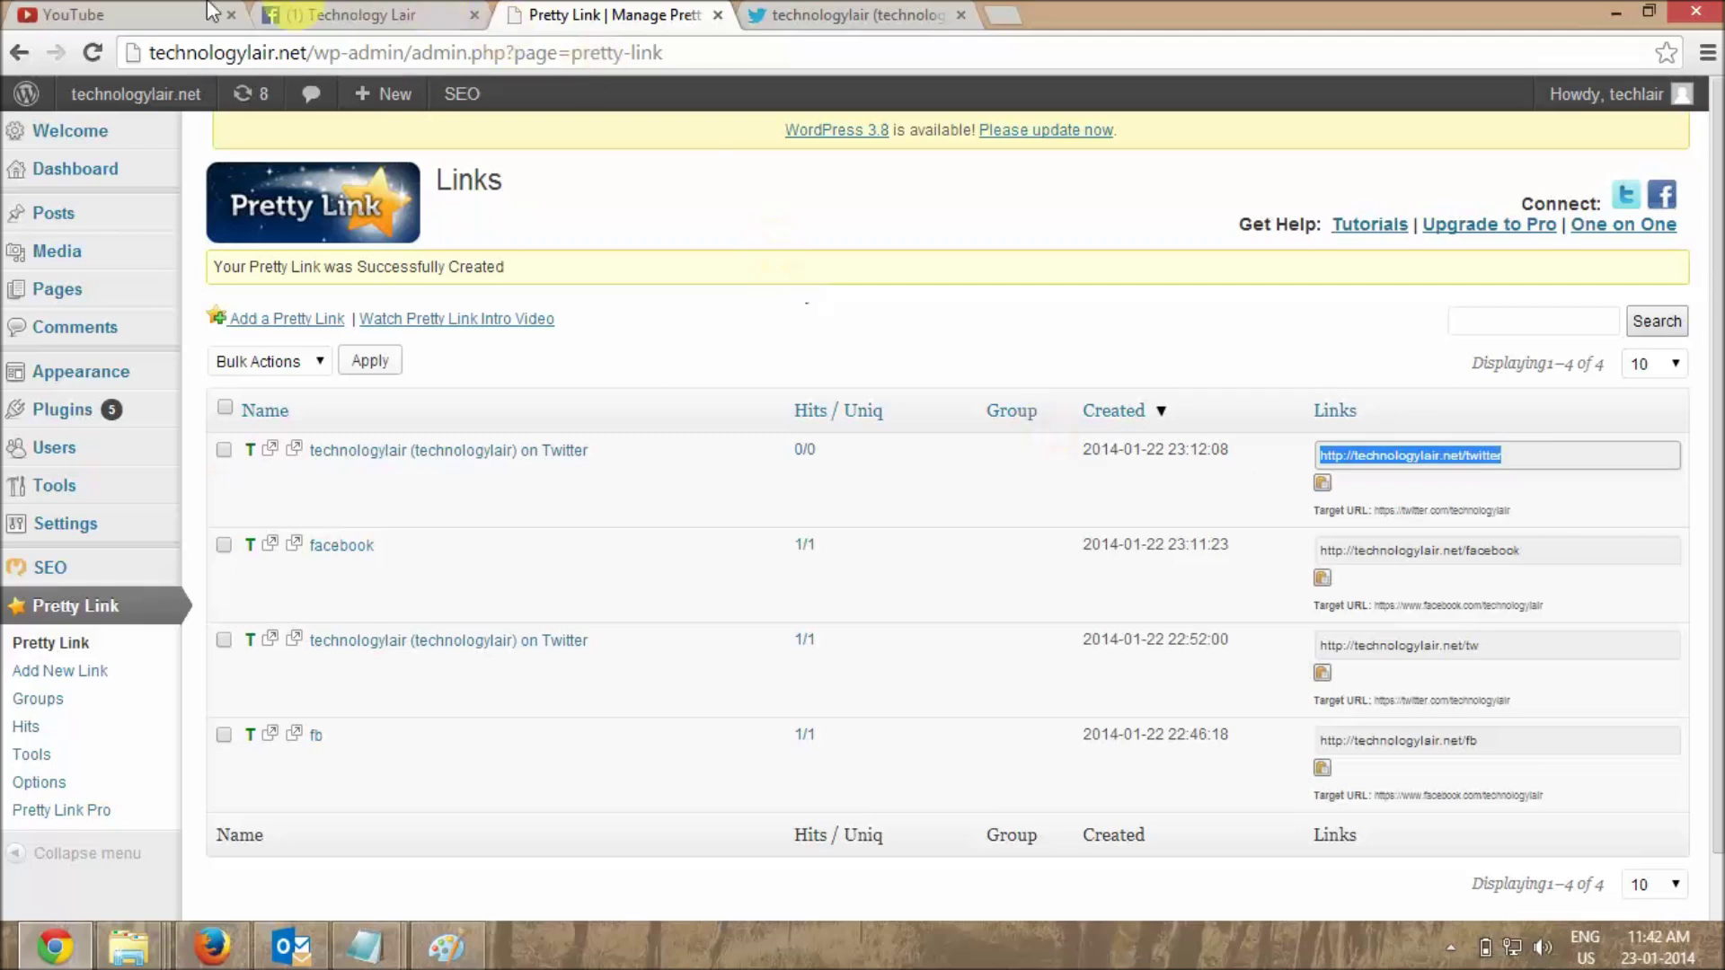
left_click(144, 13)
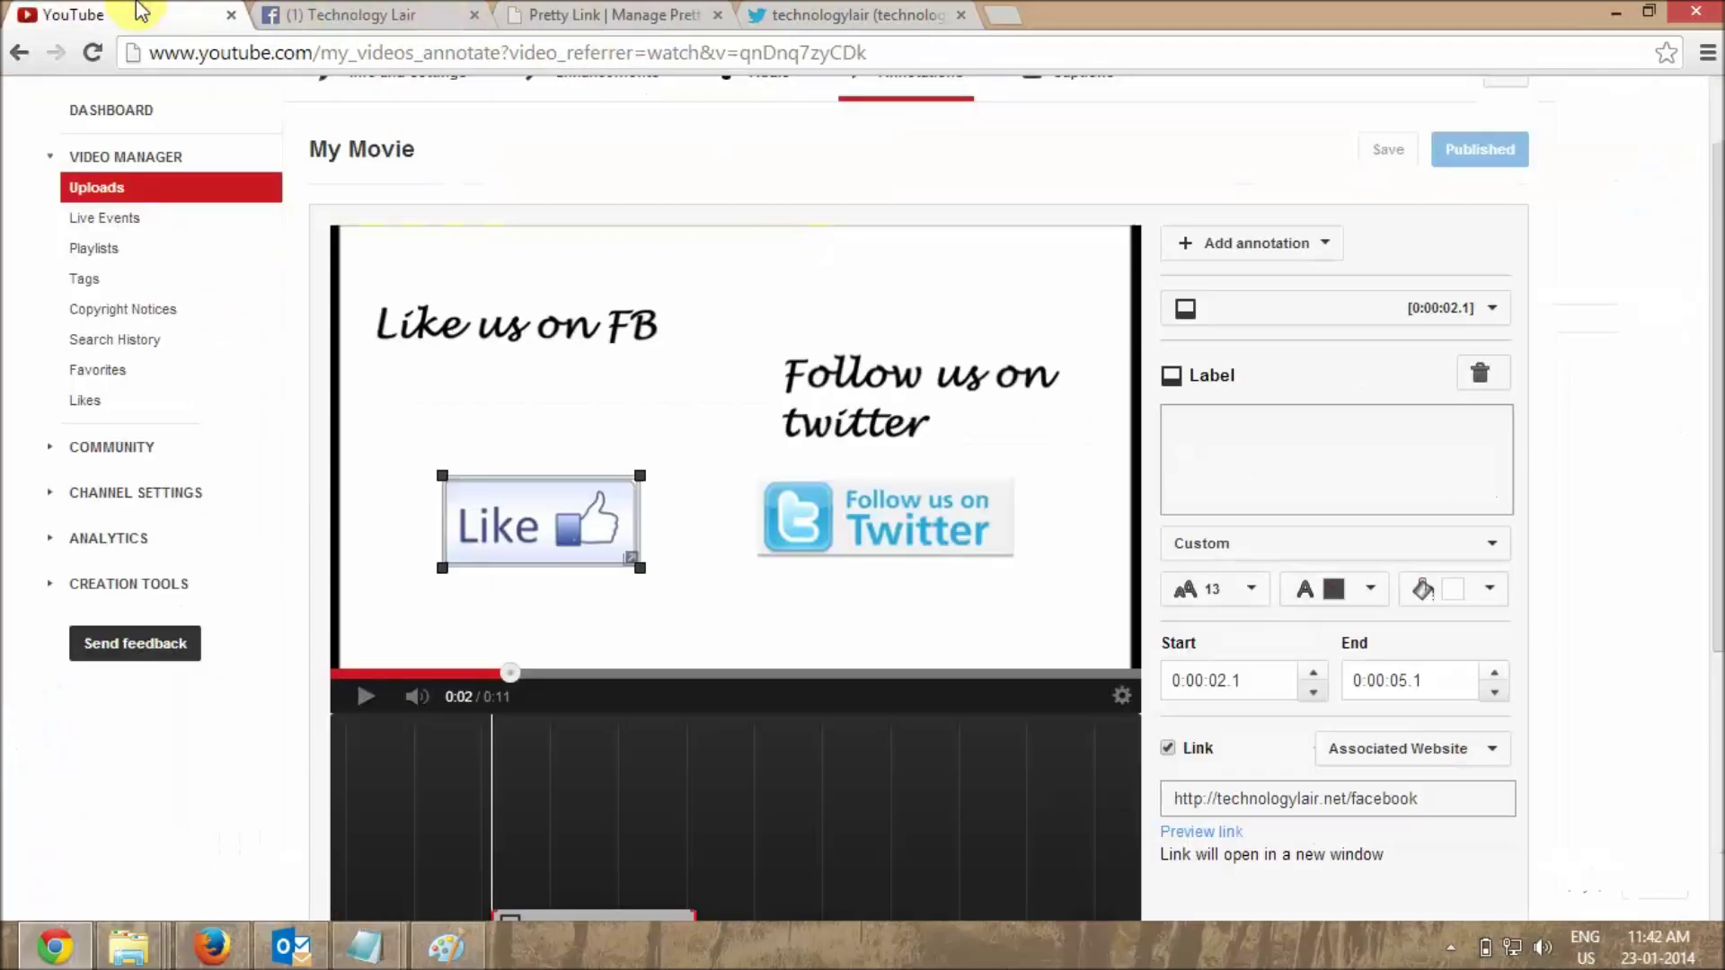
- Add a second label and fit it over the Follow us on Twitter image
left_click(1326, 256)
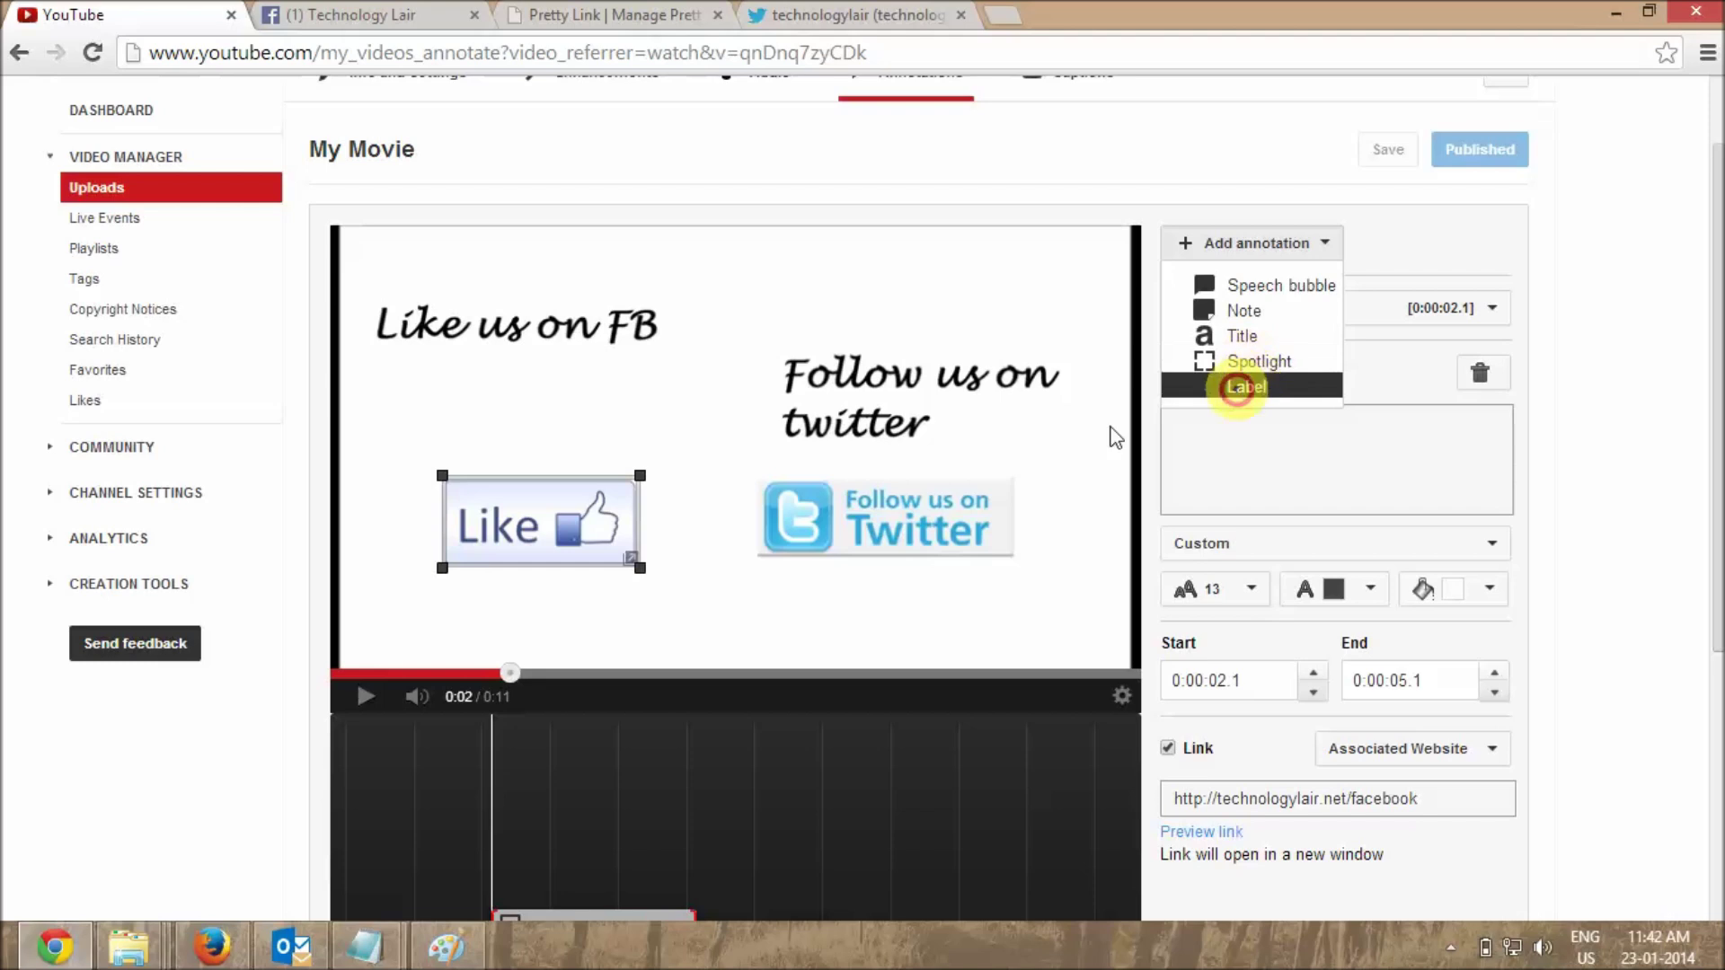
left_click(1251, 381)
left_click_drag(689, 417, 819, 478)
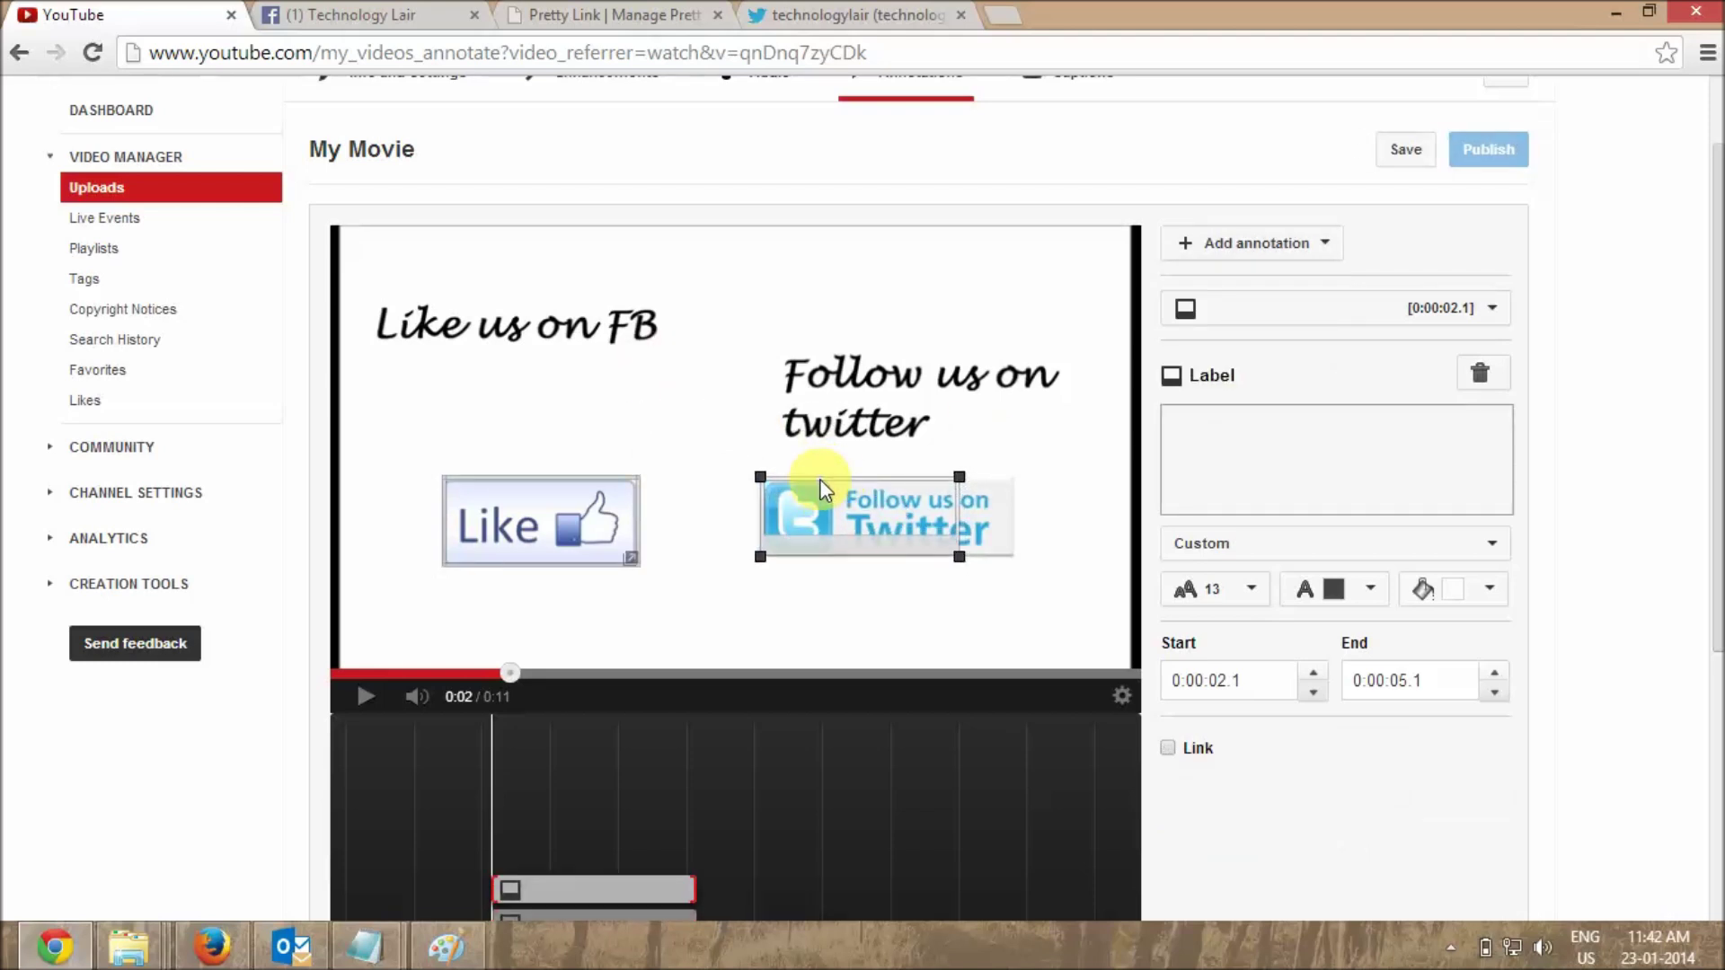
left_click_drag(959, 557, 1021, 558)
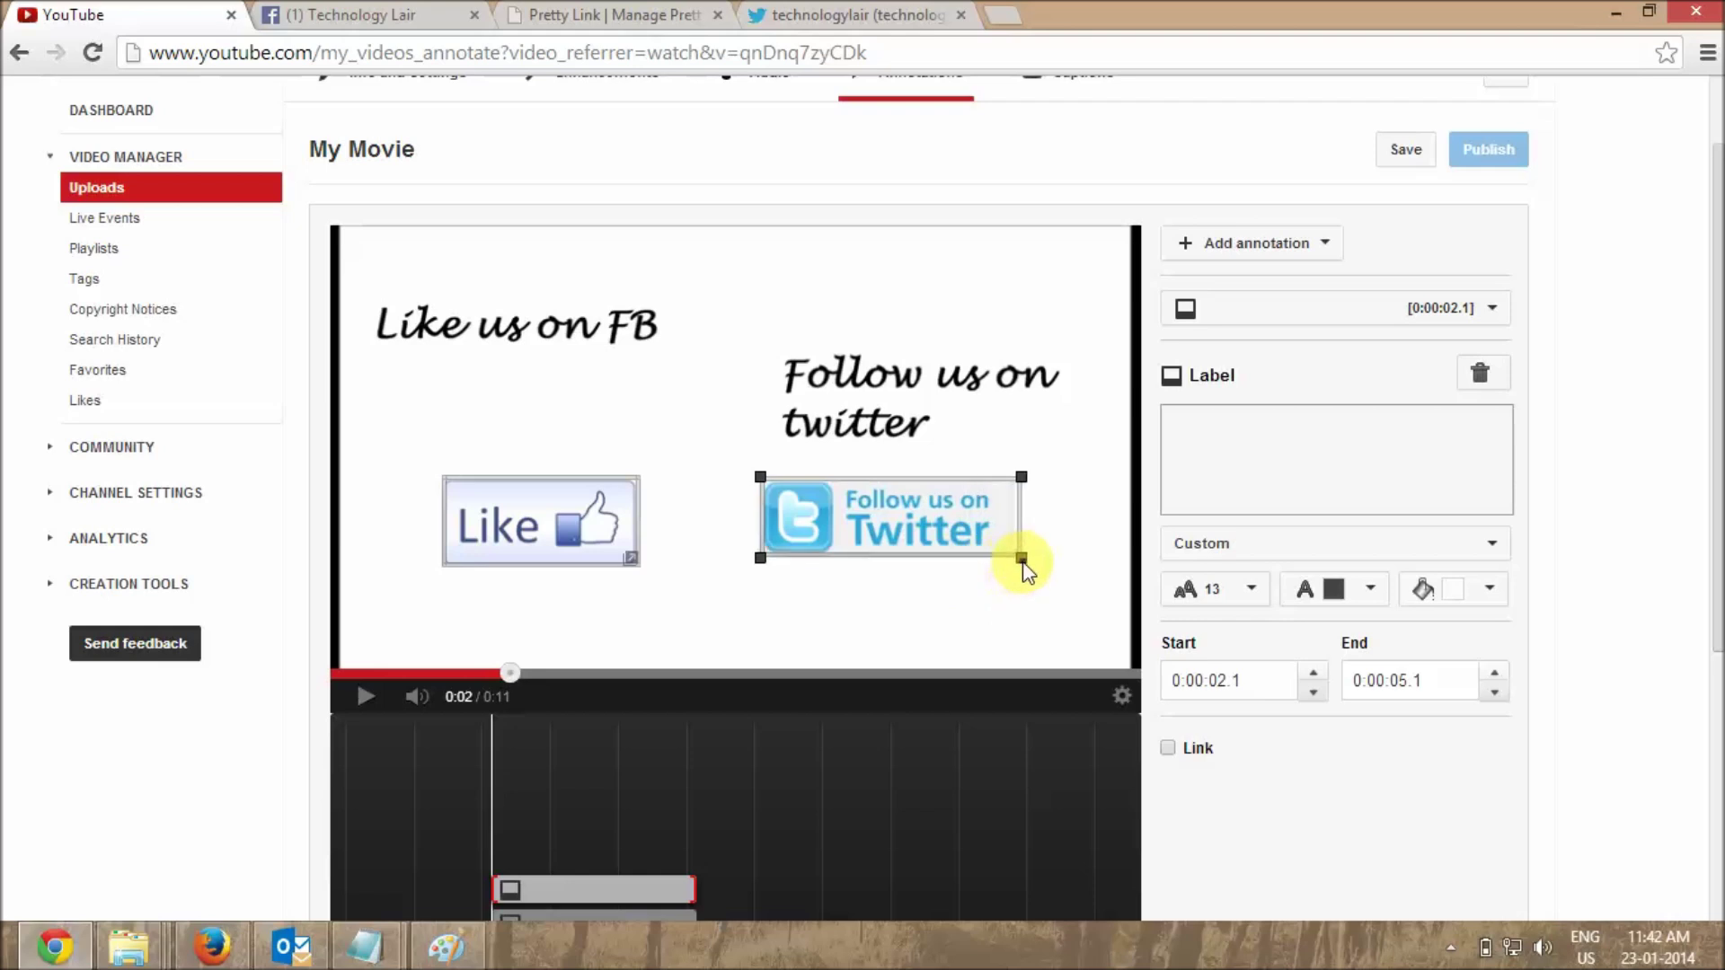
left_click(1168, 749)
left_click(1241, 798)
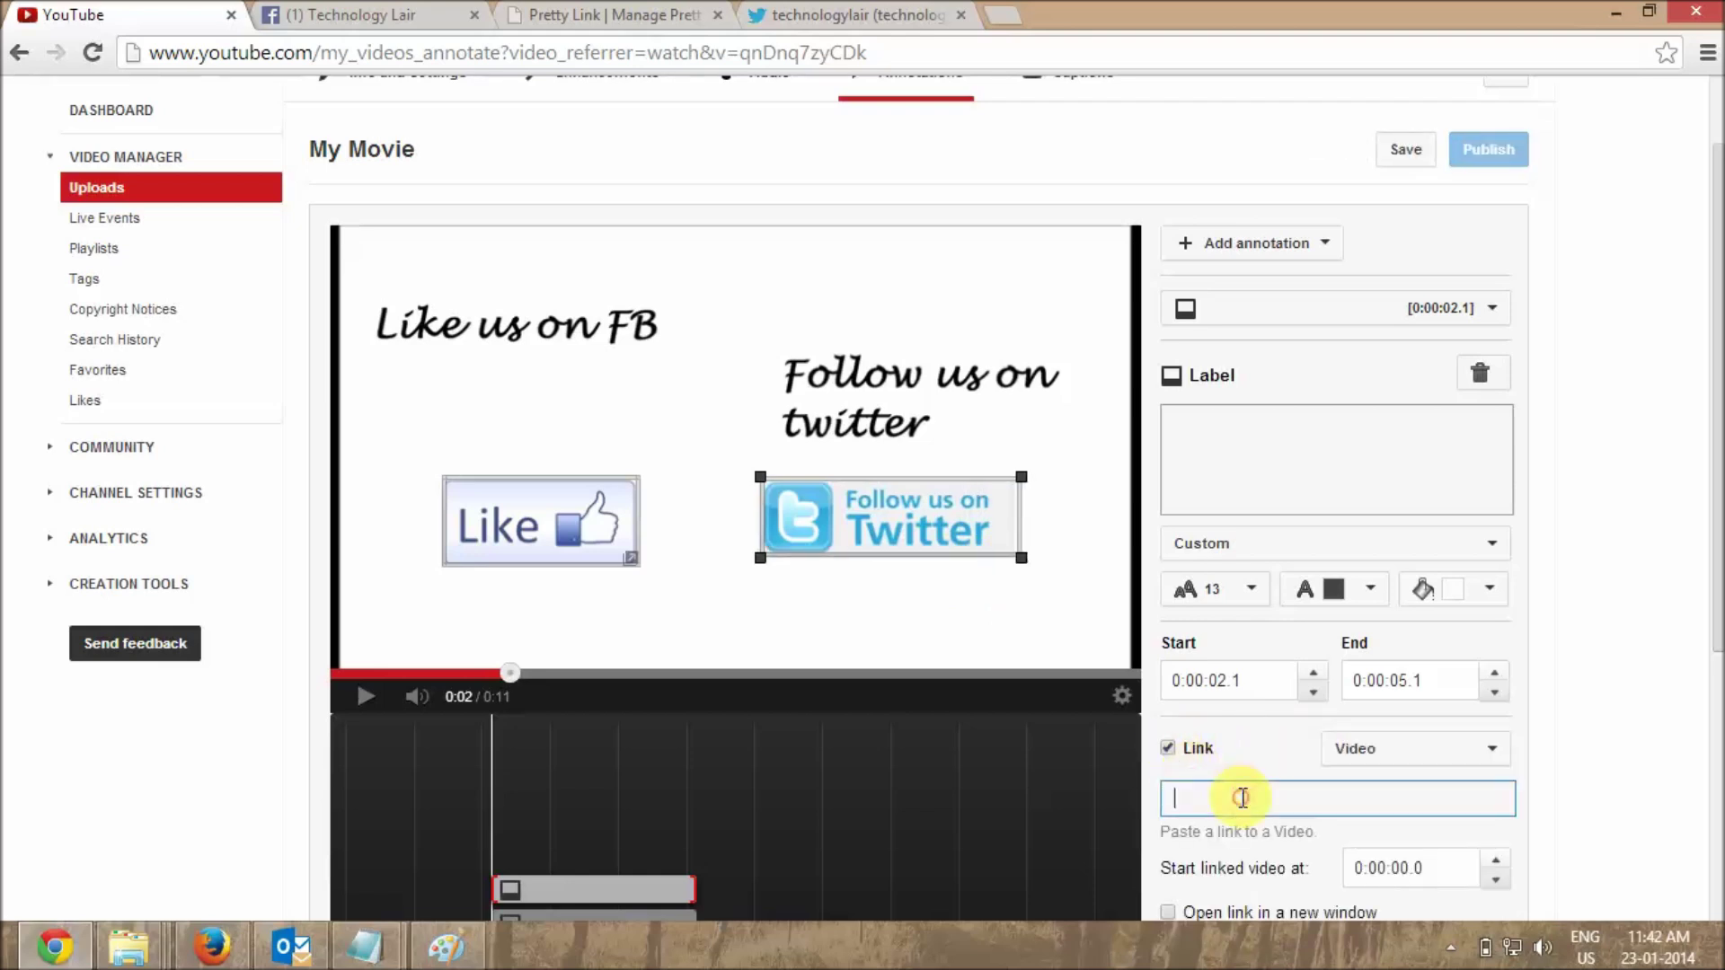
key("ctrl+v")
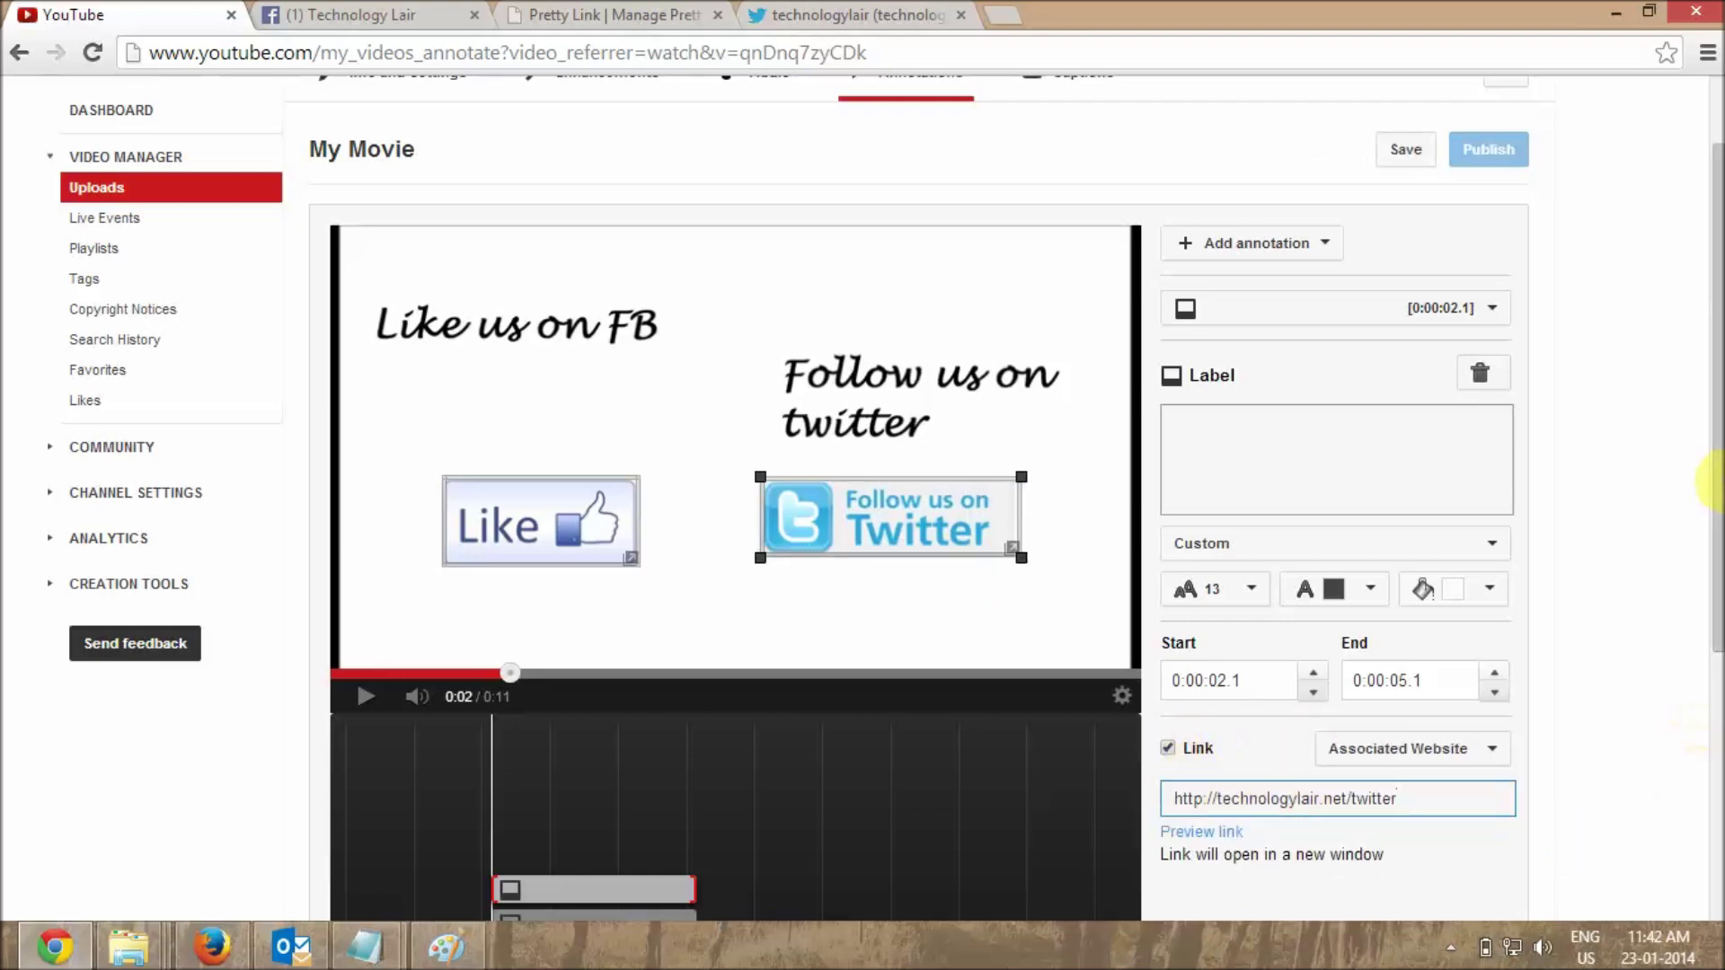
left_click_drag(1715, 482, 1711, 622)
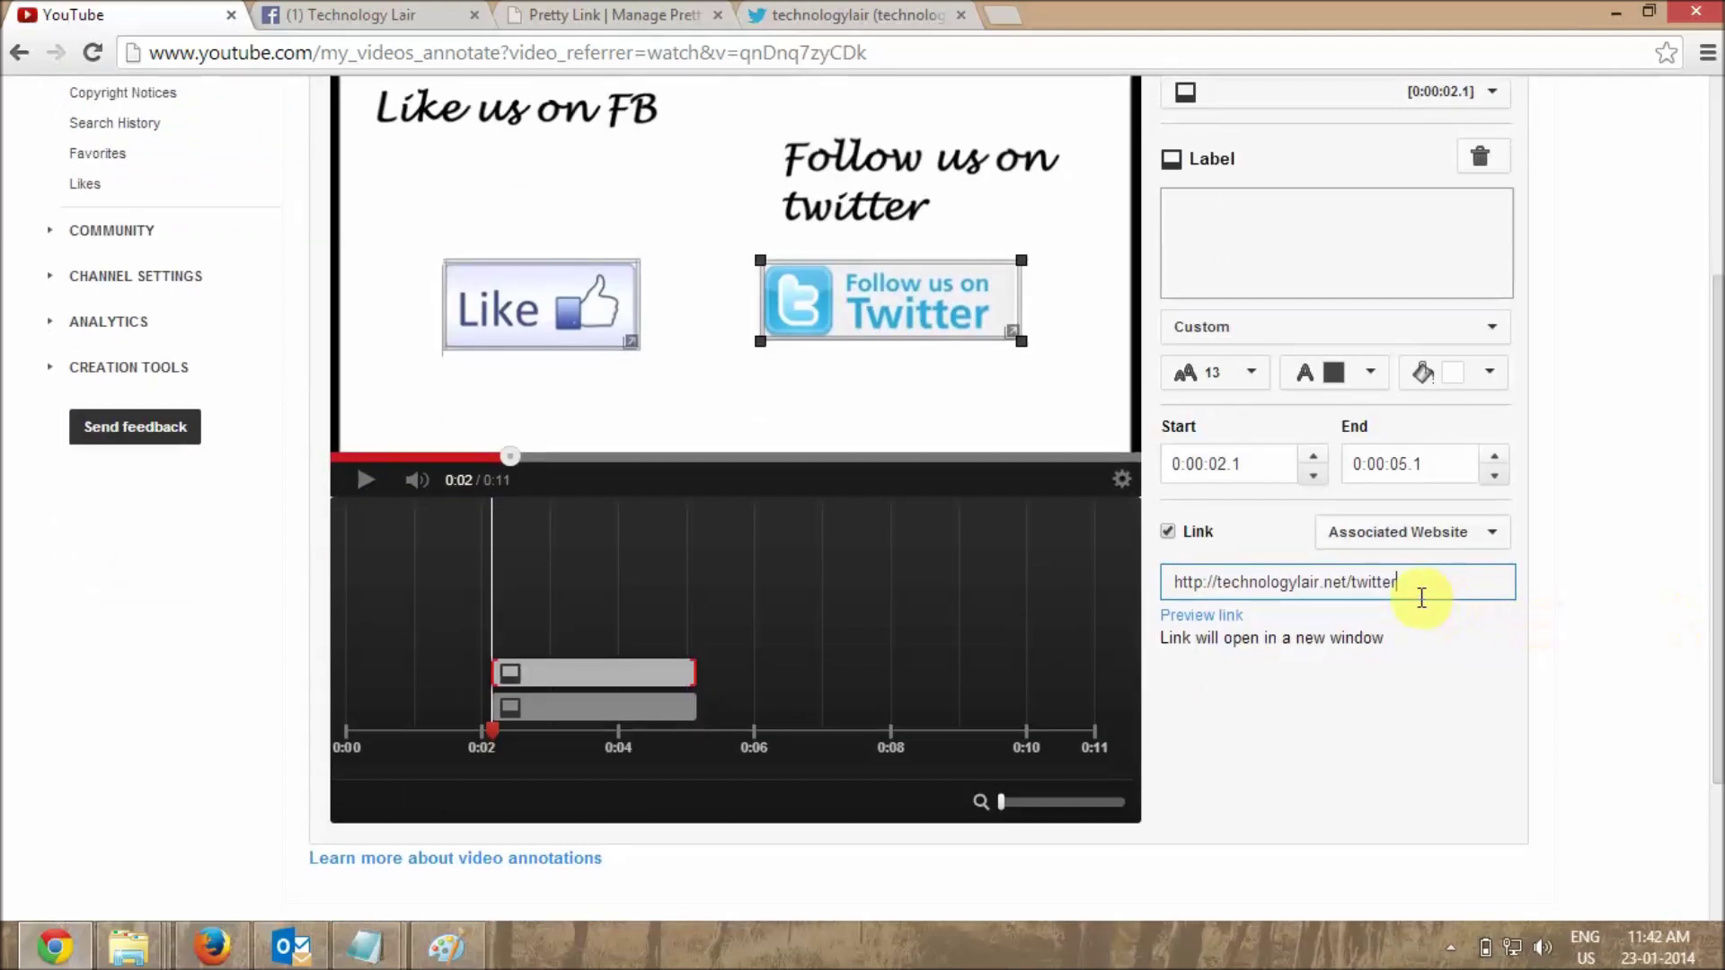
triple_click(1425, 586)
key("ctrl+c")
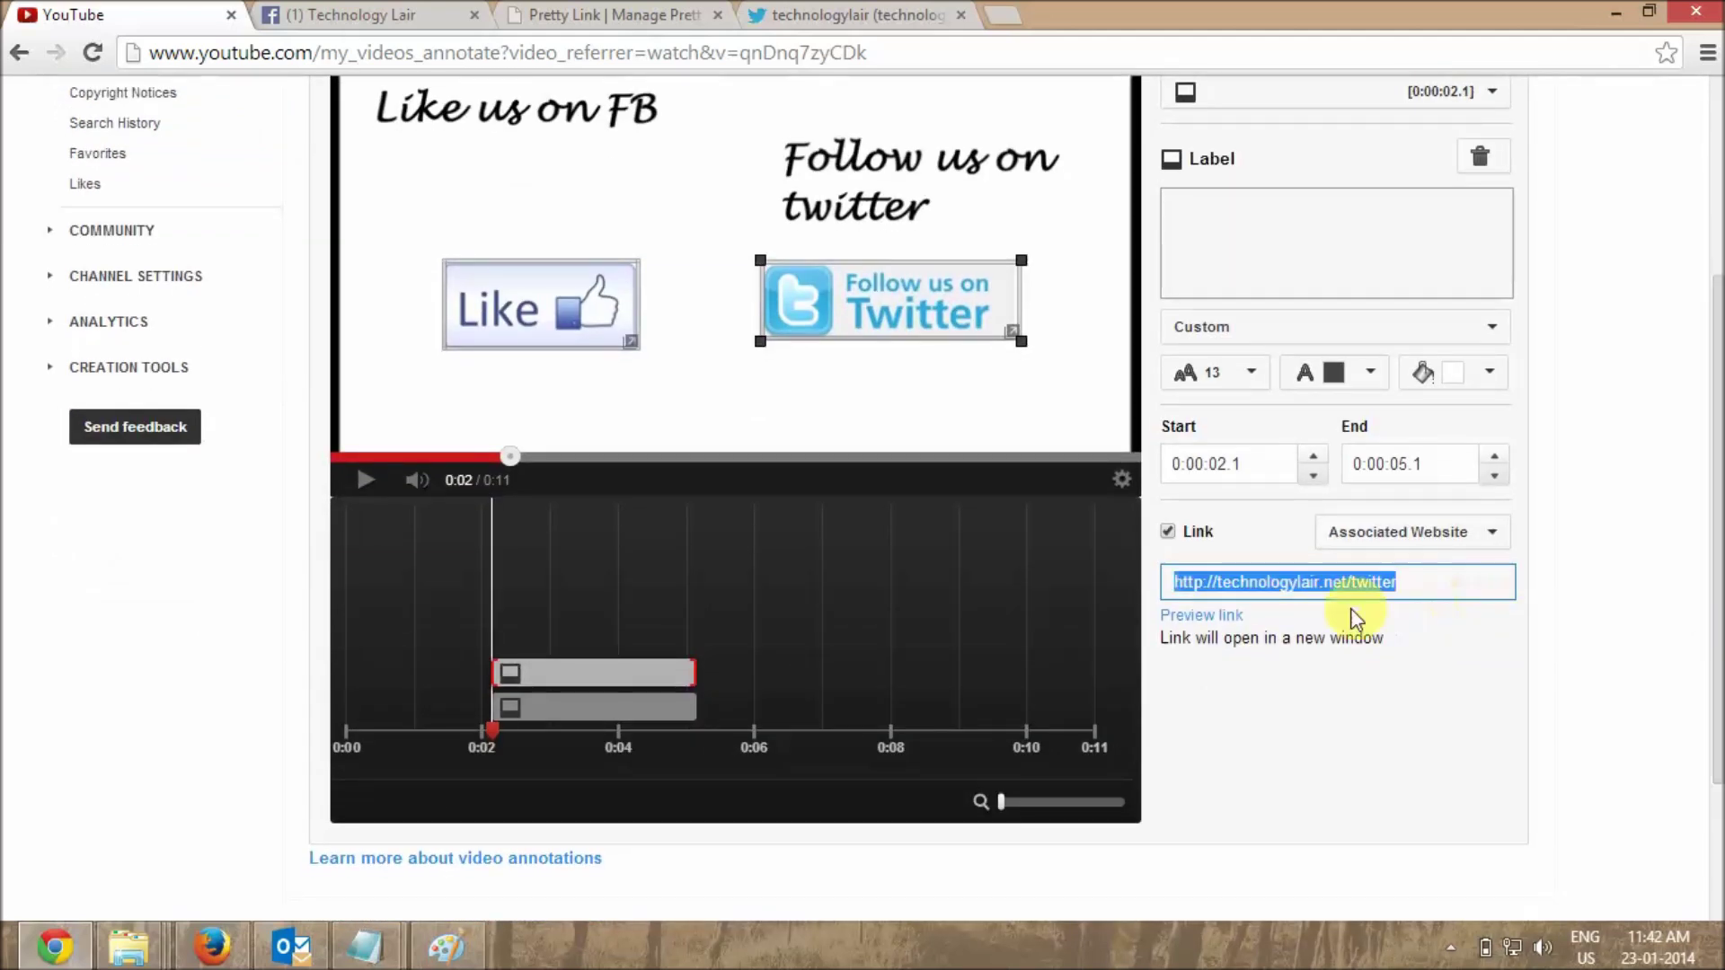
left_click(854, 14)
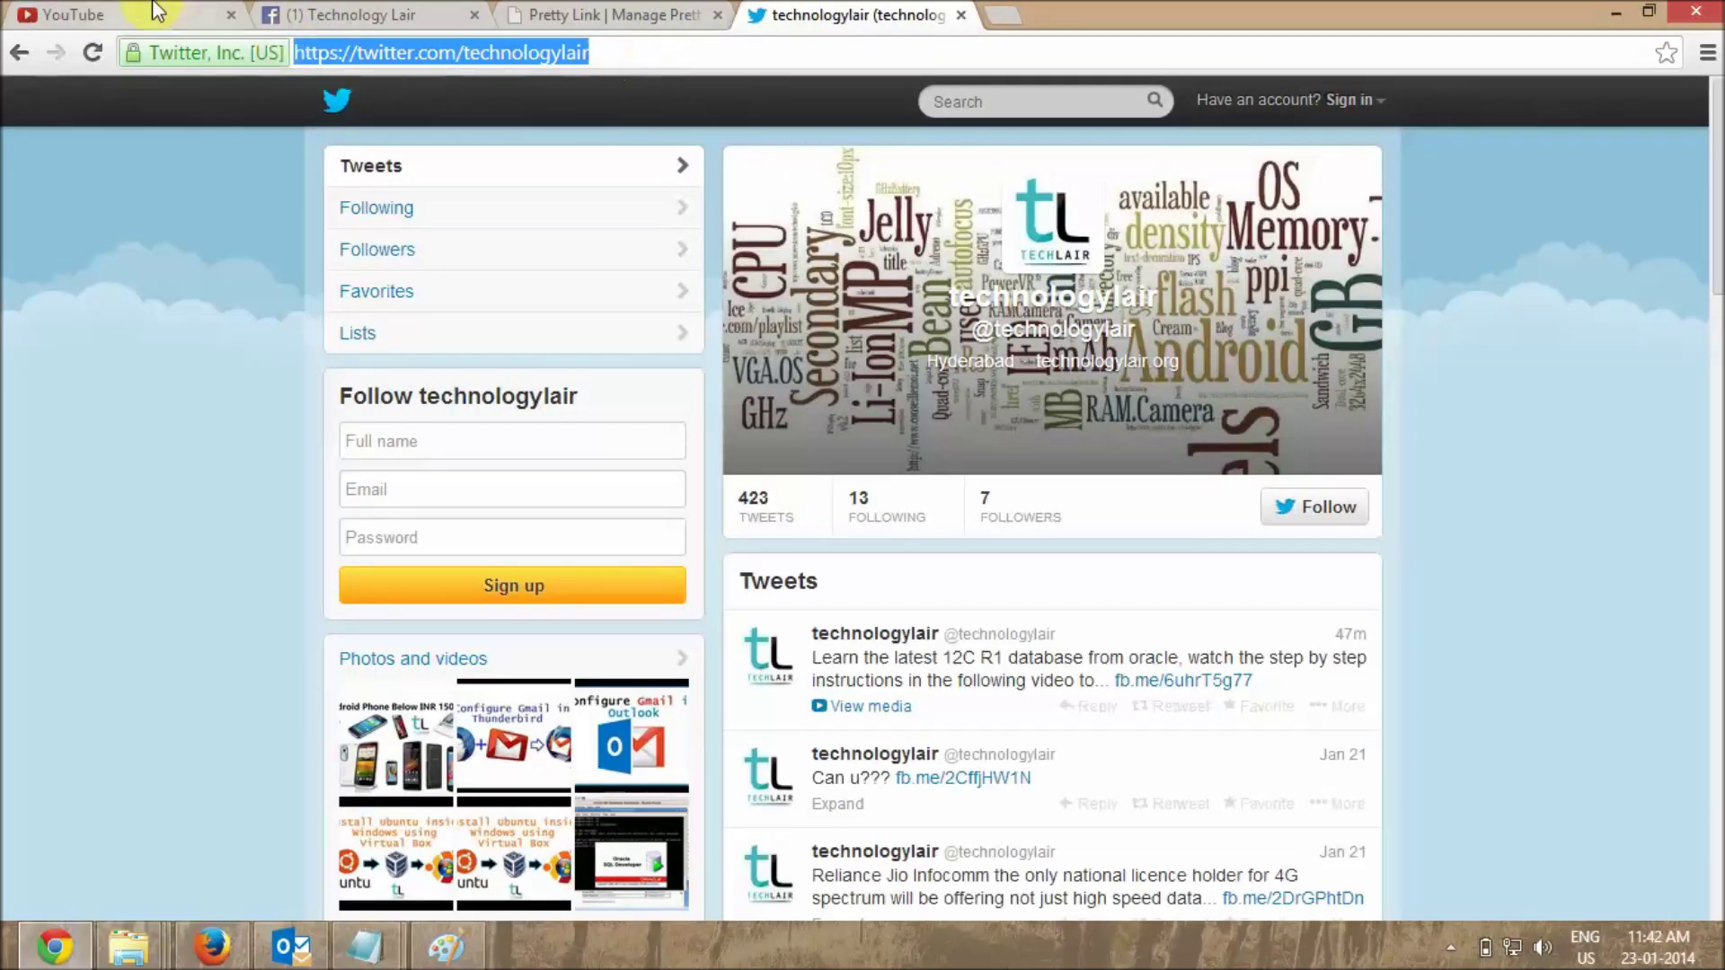
left_click(323, 15)
key("ctrl+shift+Tab")
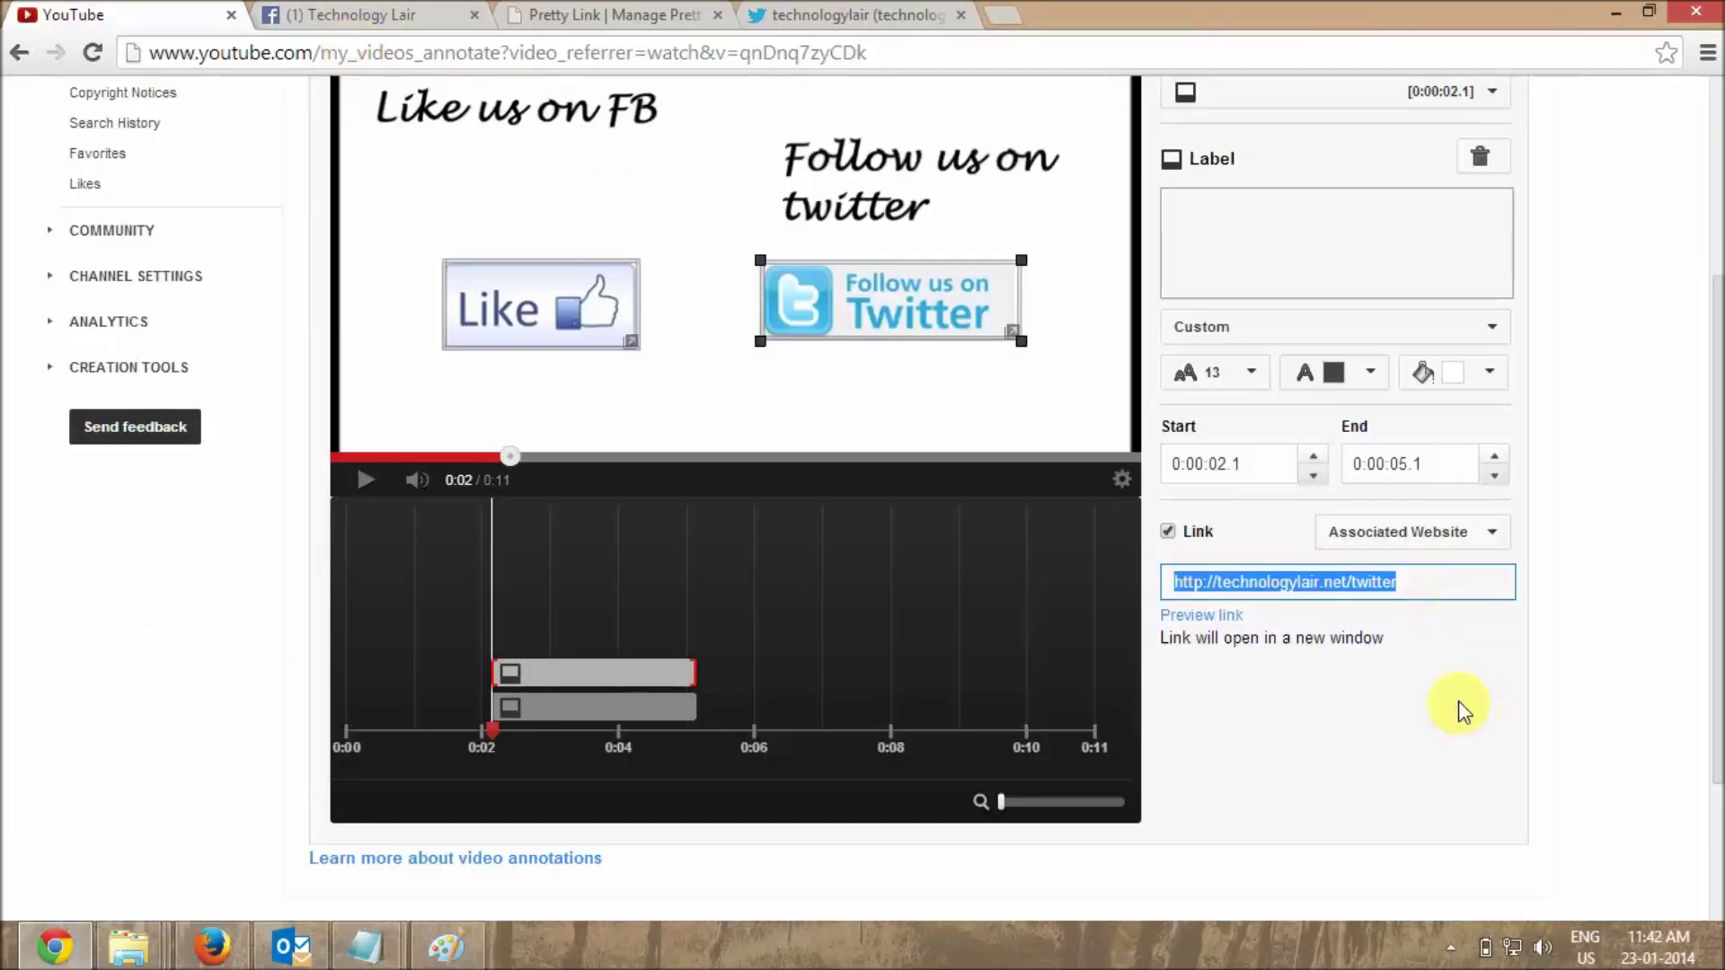
type("https://twitter.com/technologylair")
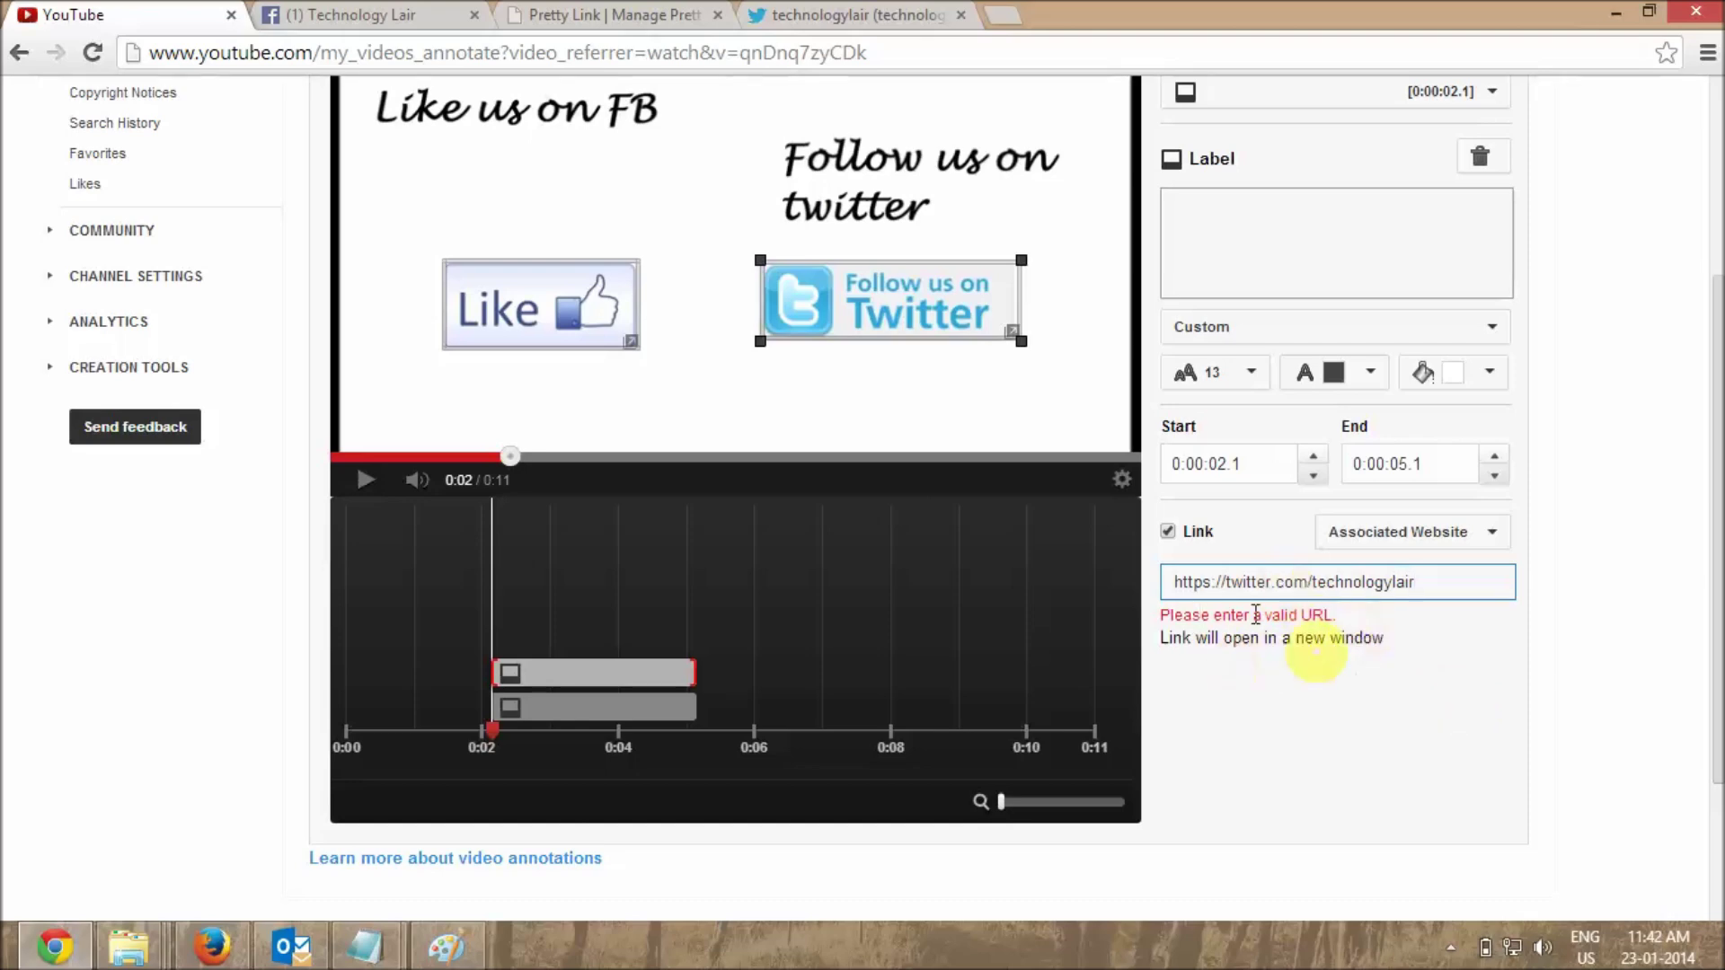
left_click(553, 14)
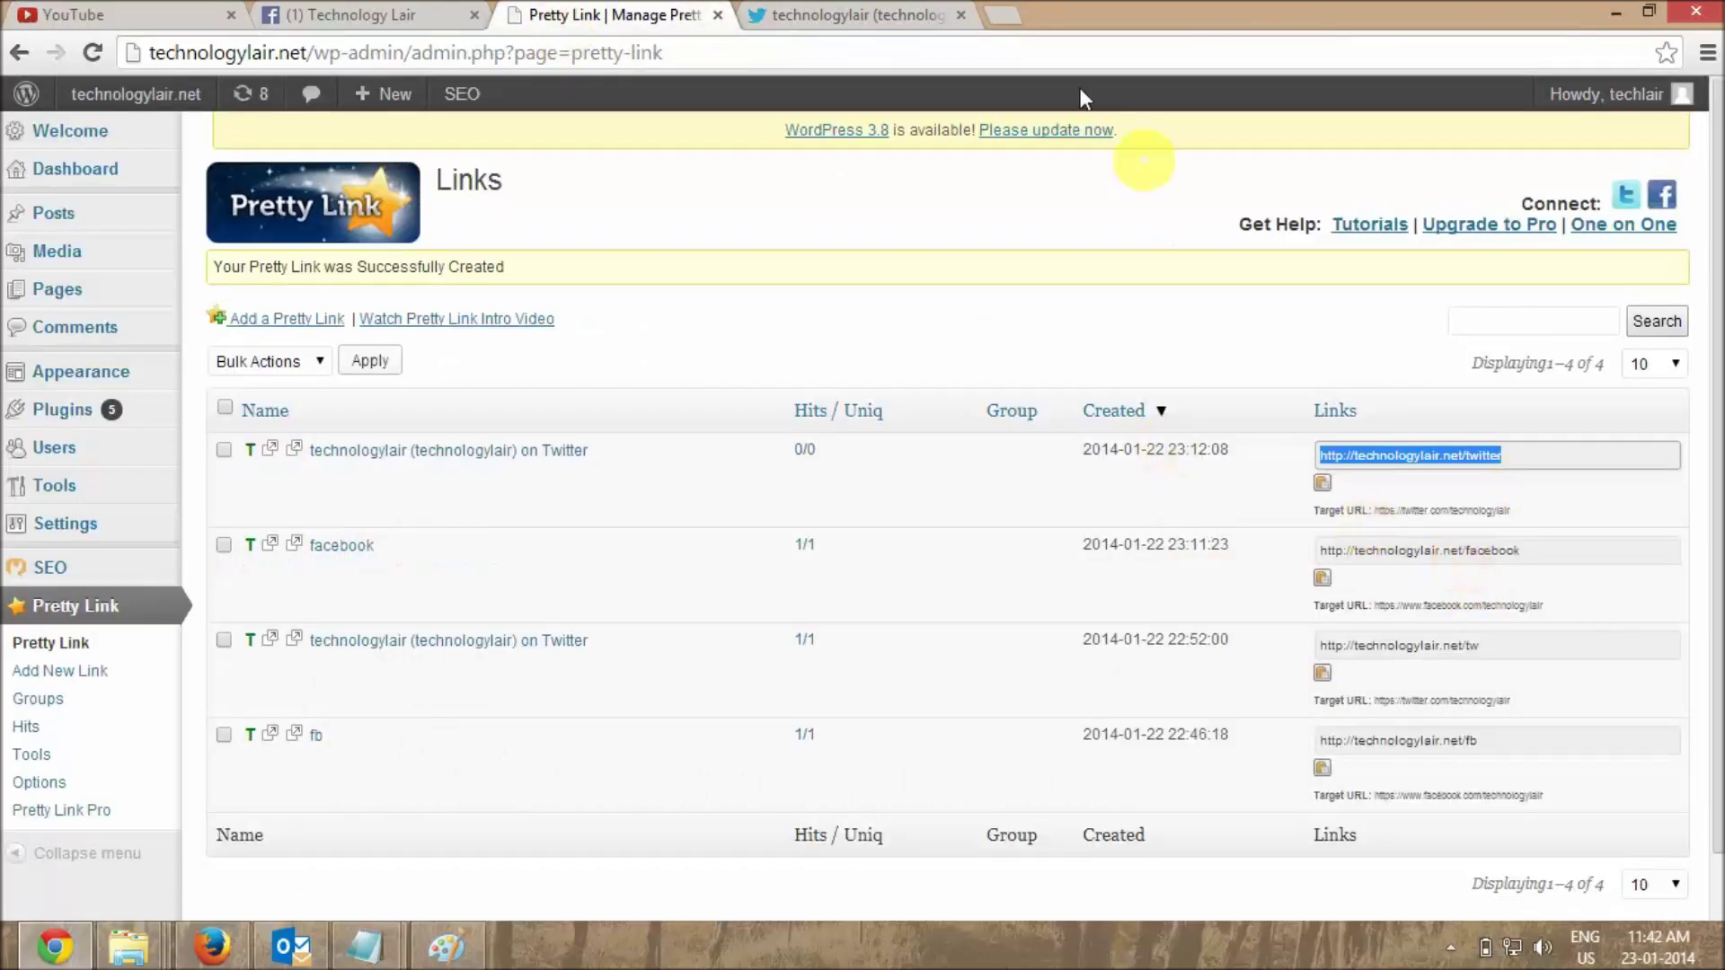
left_click(844, 14)
left_click(359, 14)
left_click(148, 13)
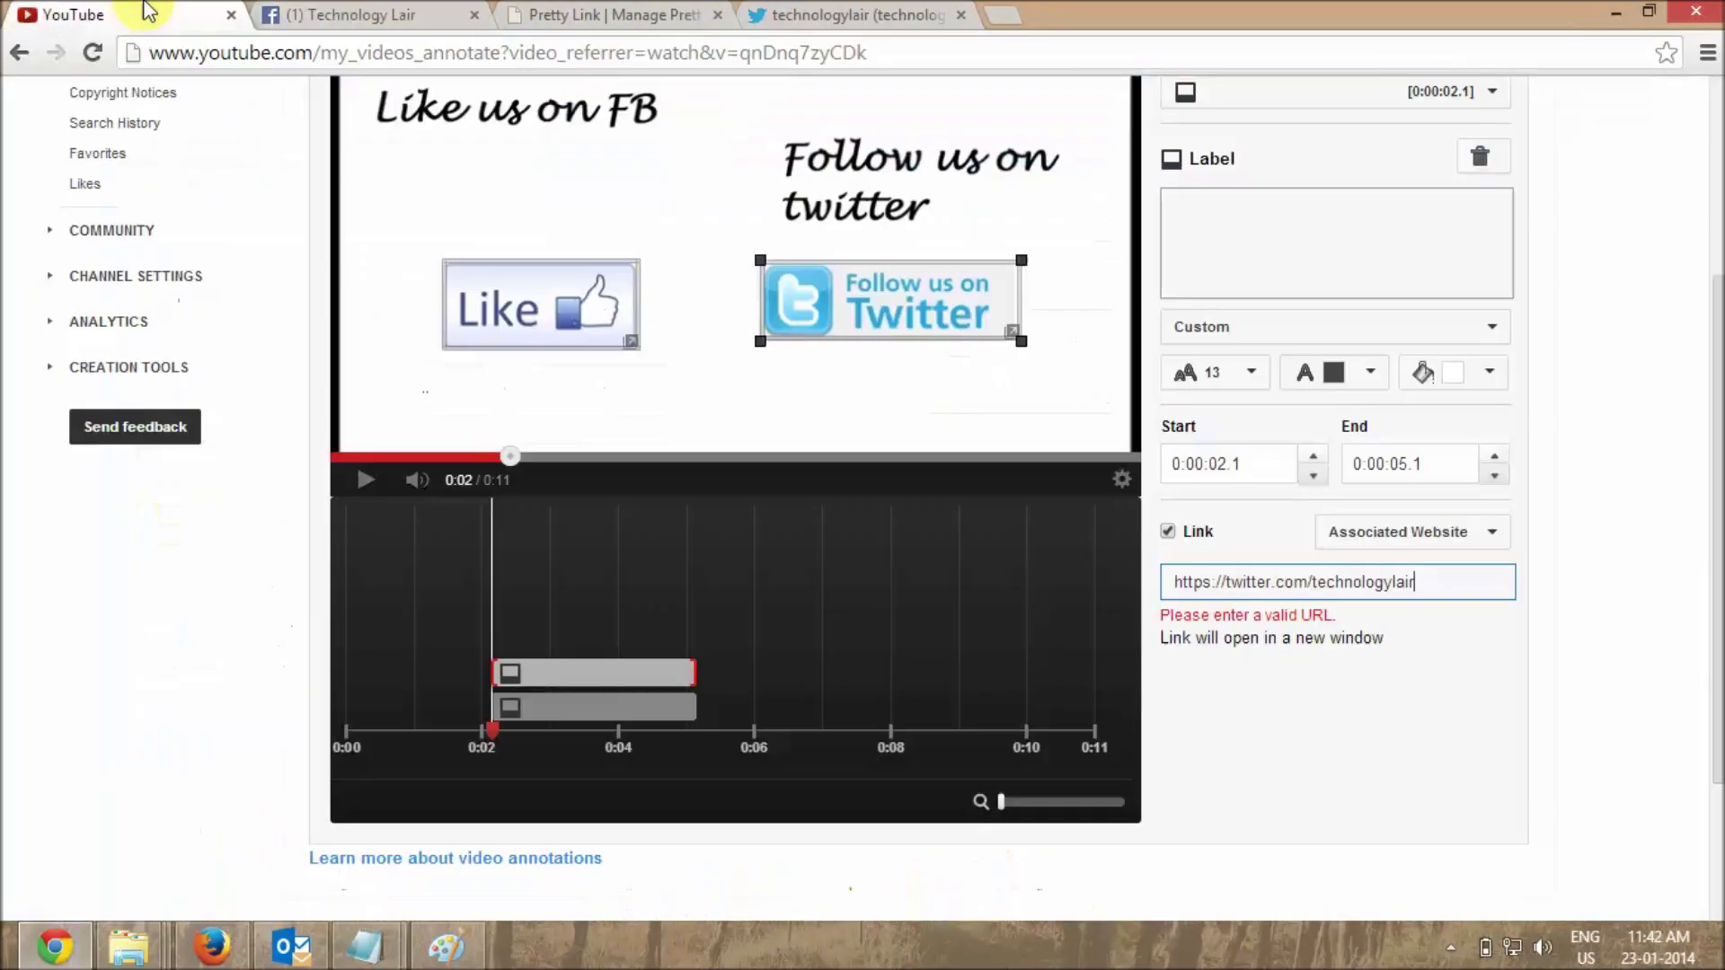
left_click_drag(1463, 582, 966, 568)
key("ctrl+v")
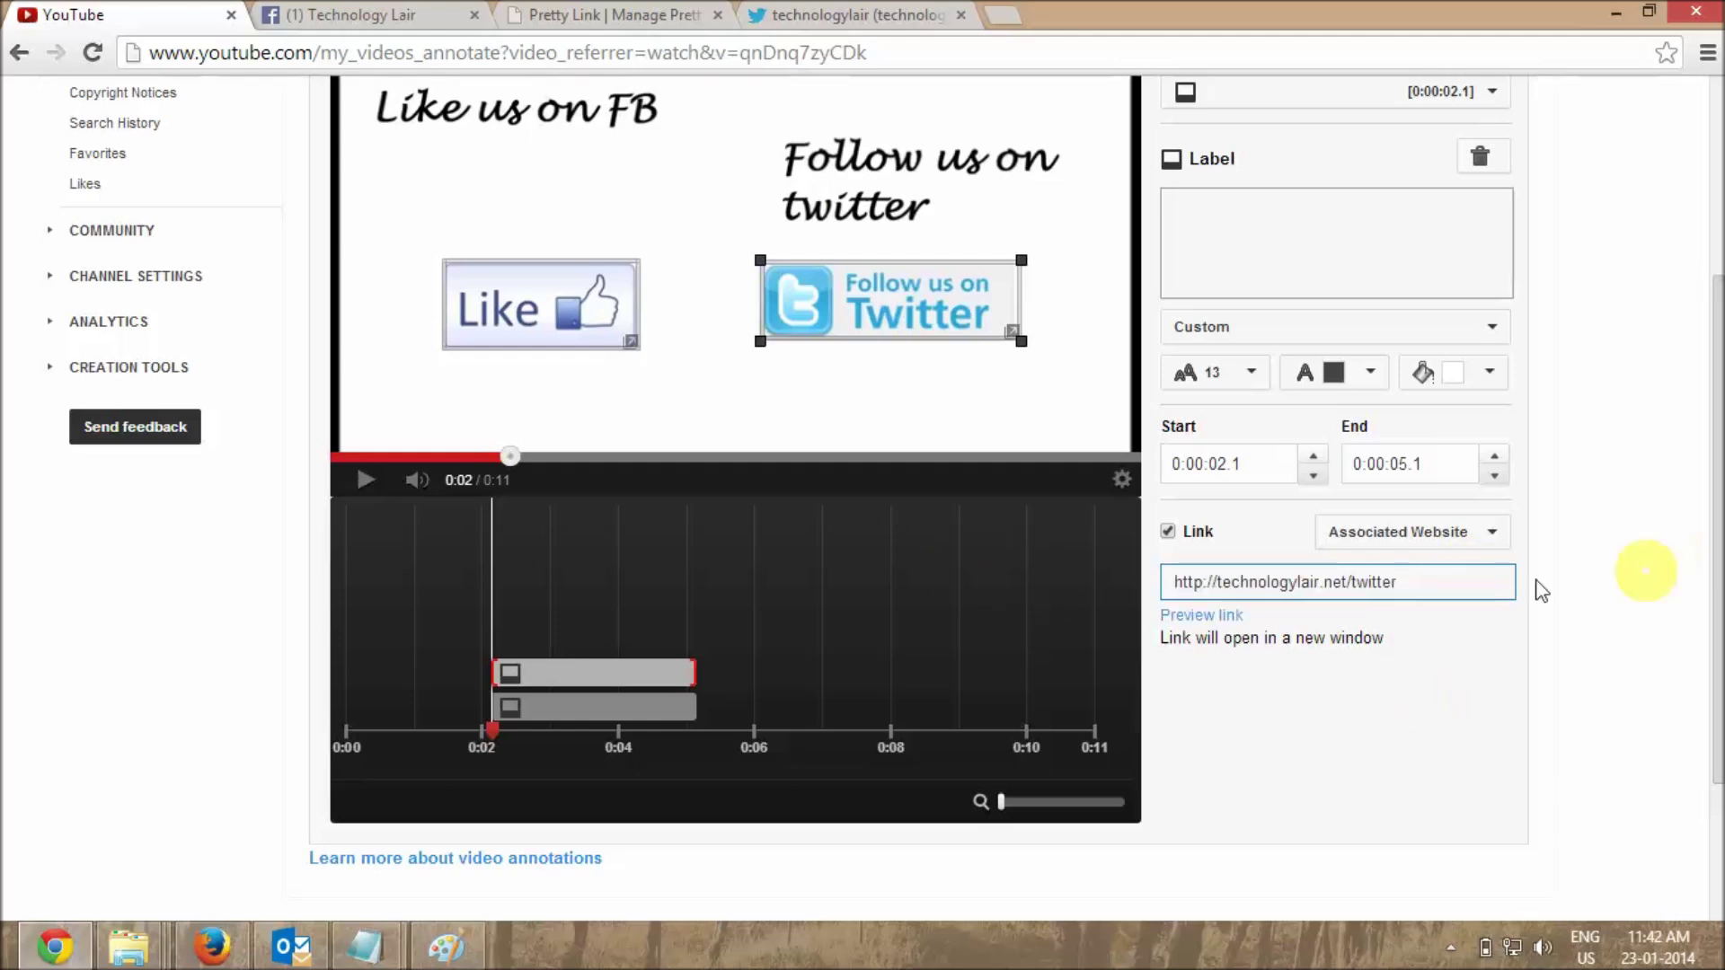
left_click(1440, 705)
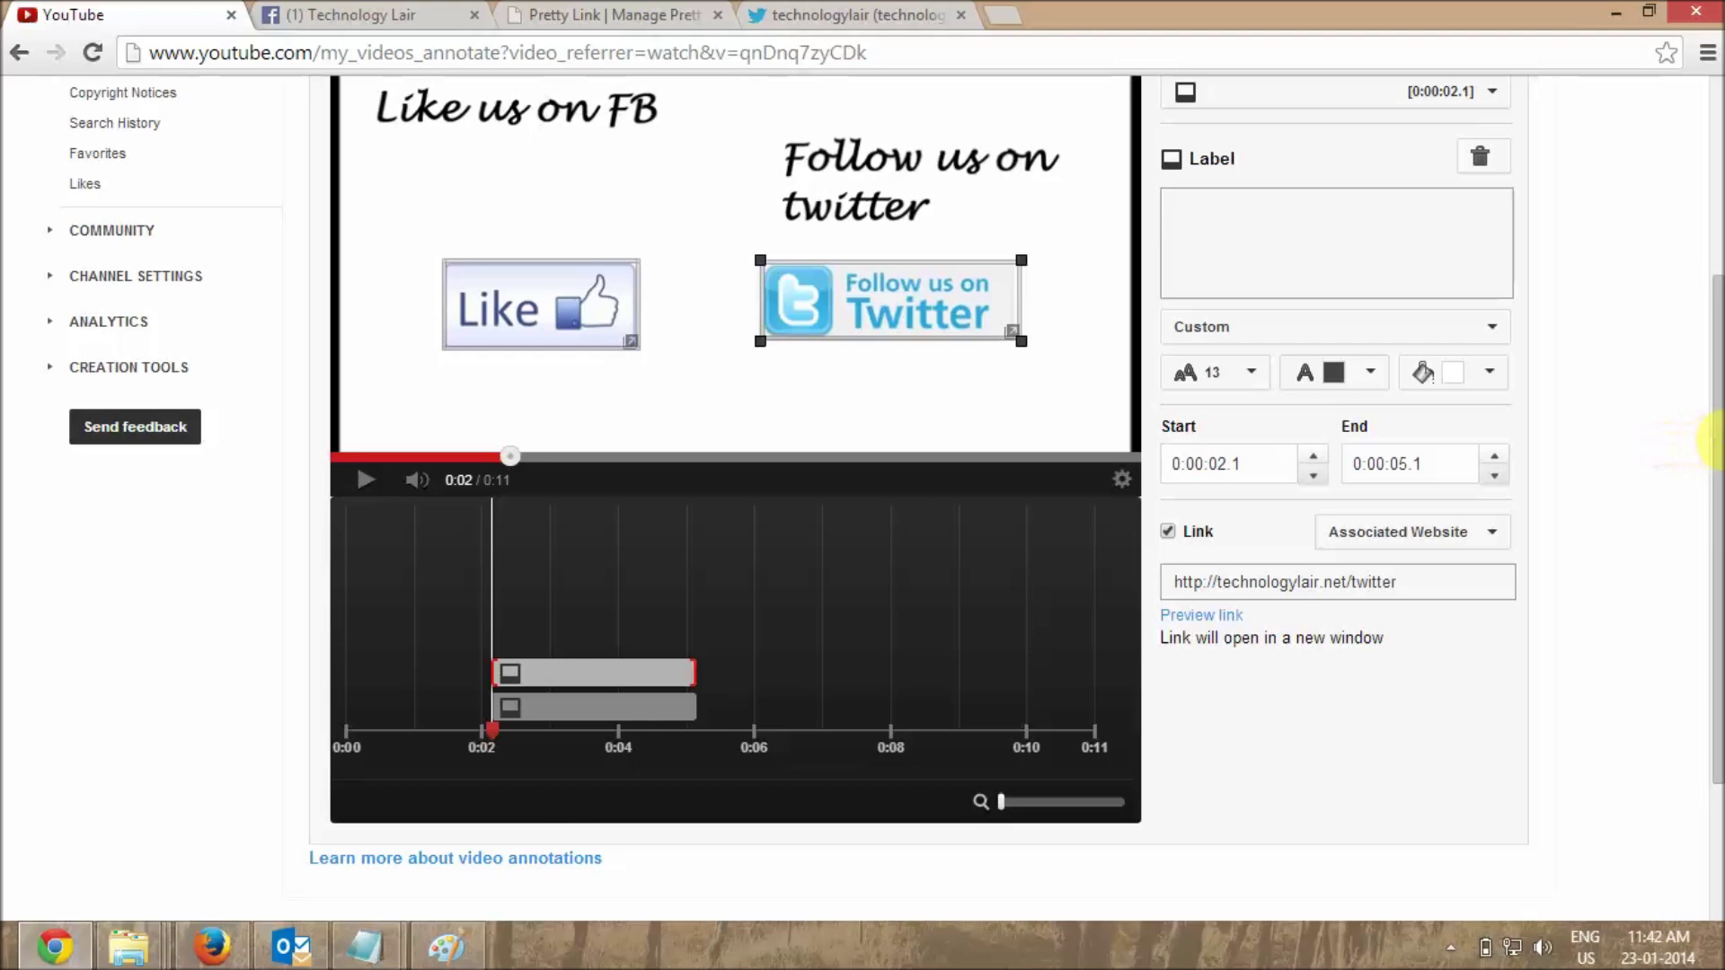
scroll(1689, 440, "up", 3)
- Publish both labels and verify the Like label still links to the facebook short link
left_click(1518, 182)
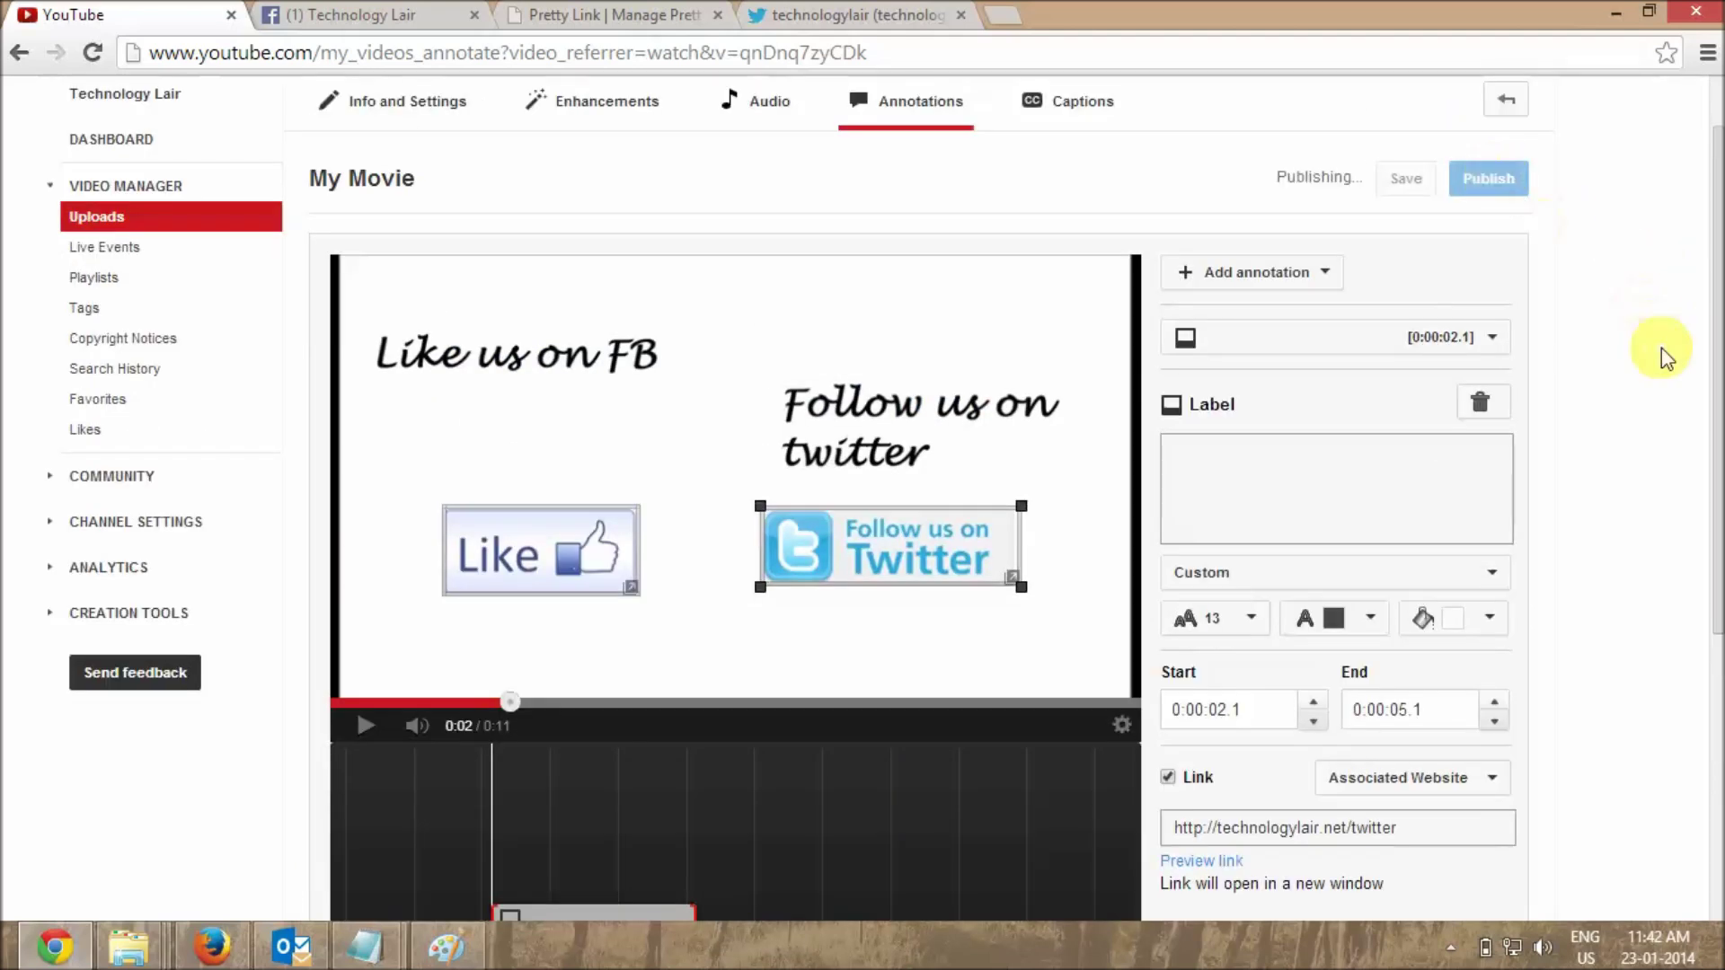
scroll(1663, 354, "down", 3)
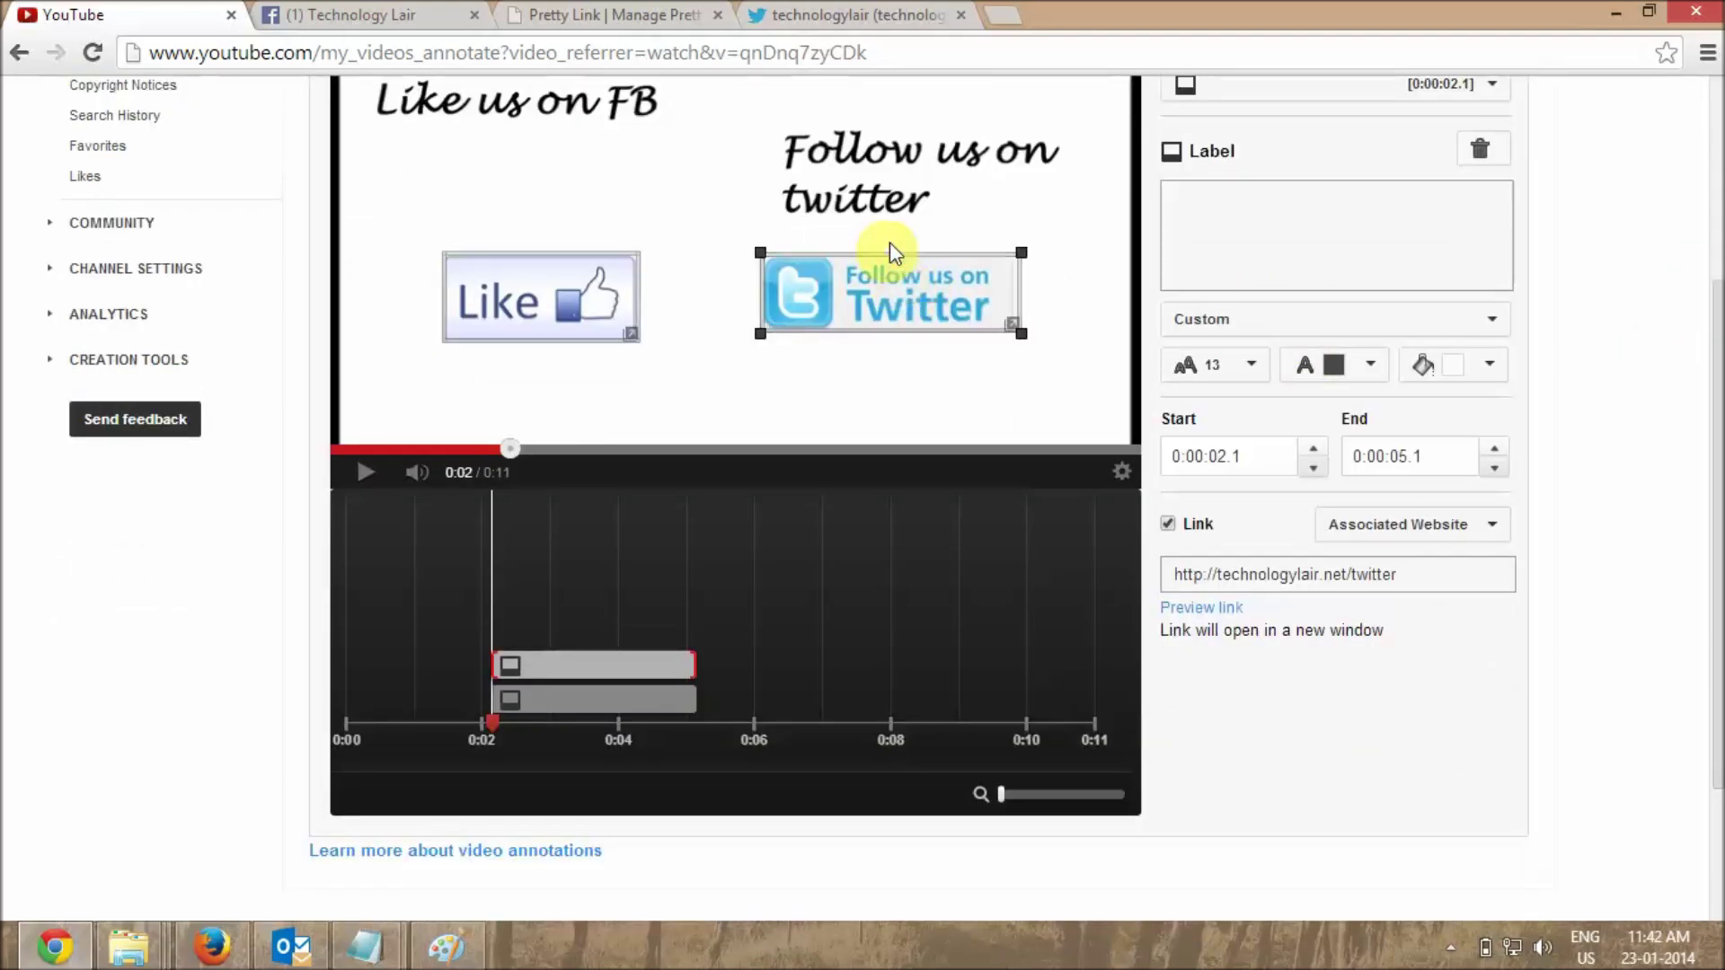
left_click(542, 289)
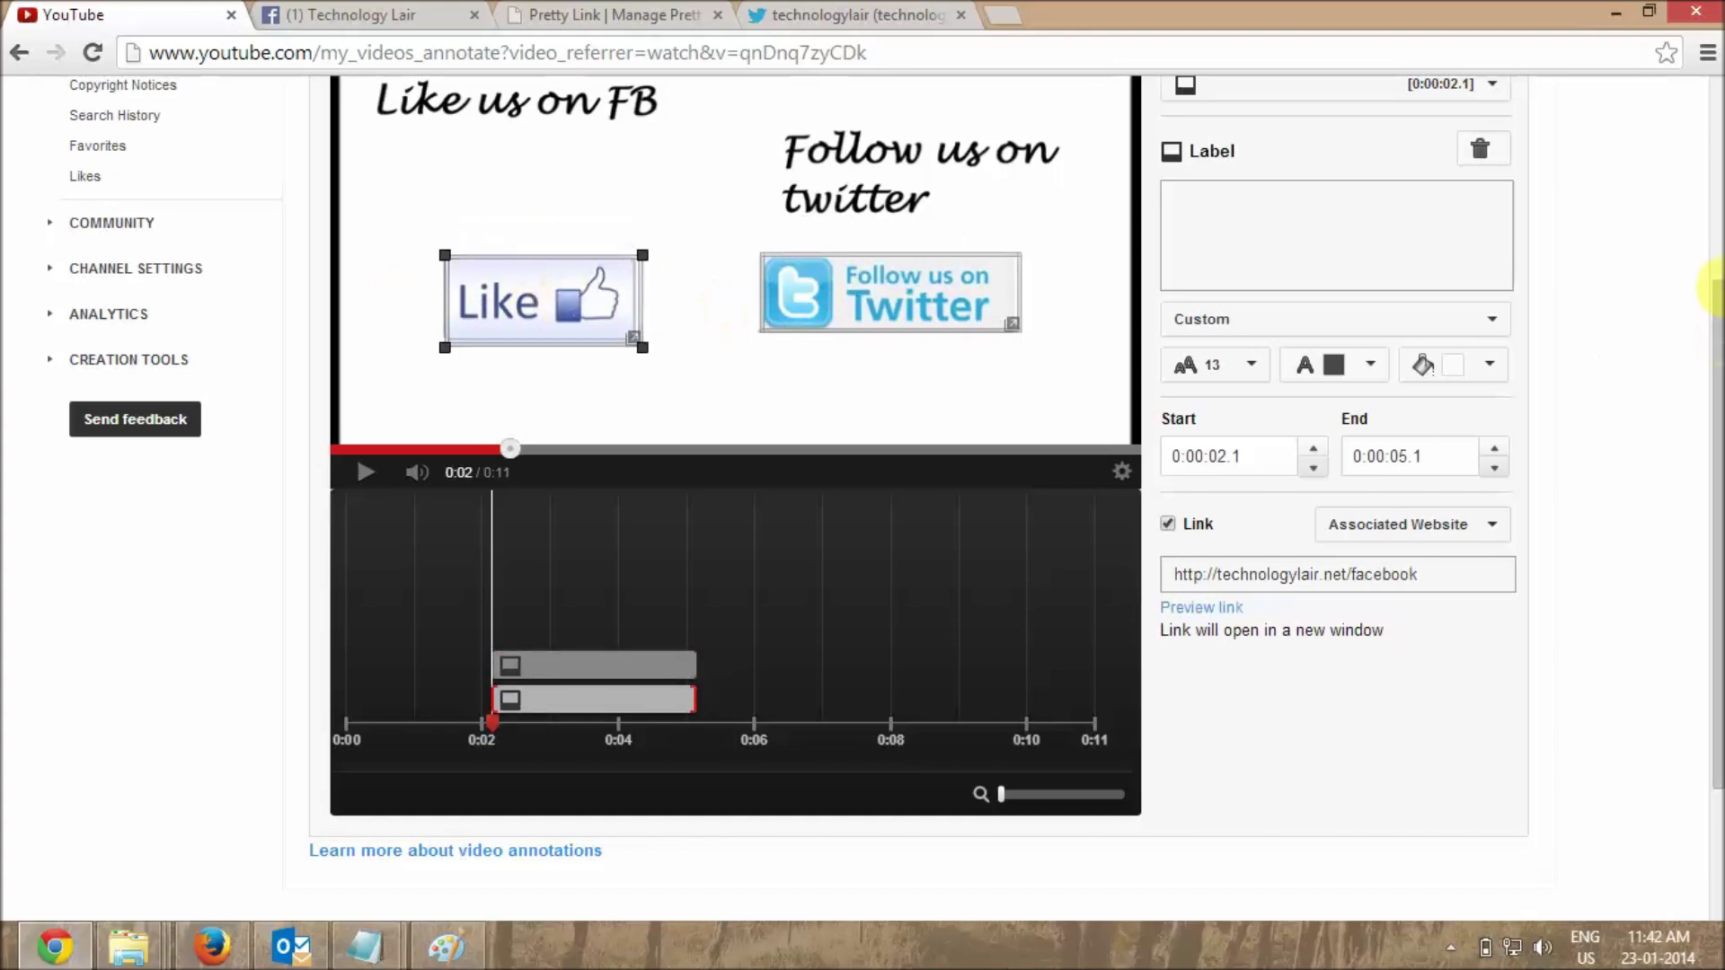
scroll(1534, 309, "up", 4)
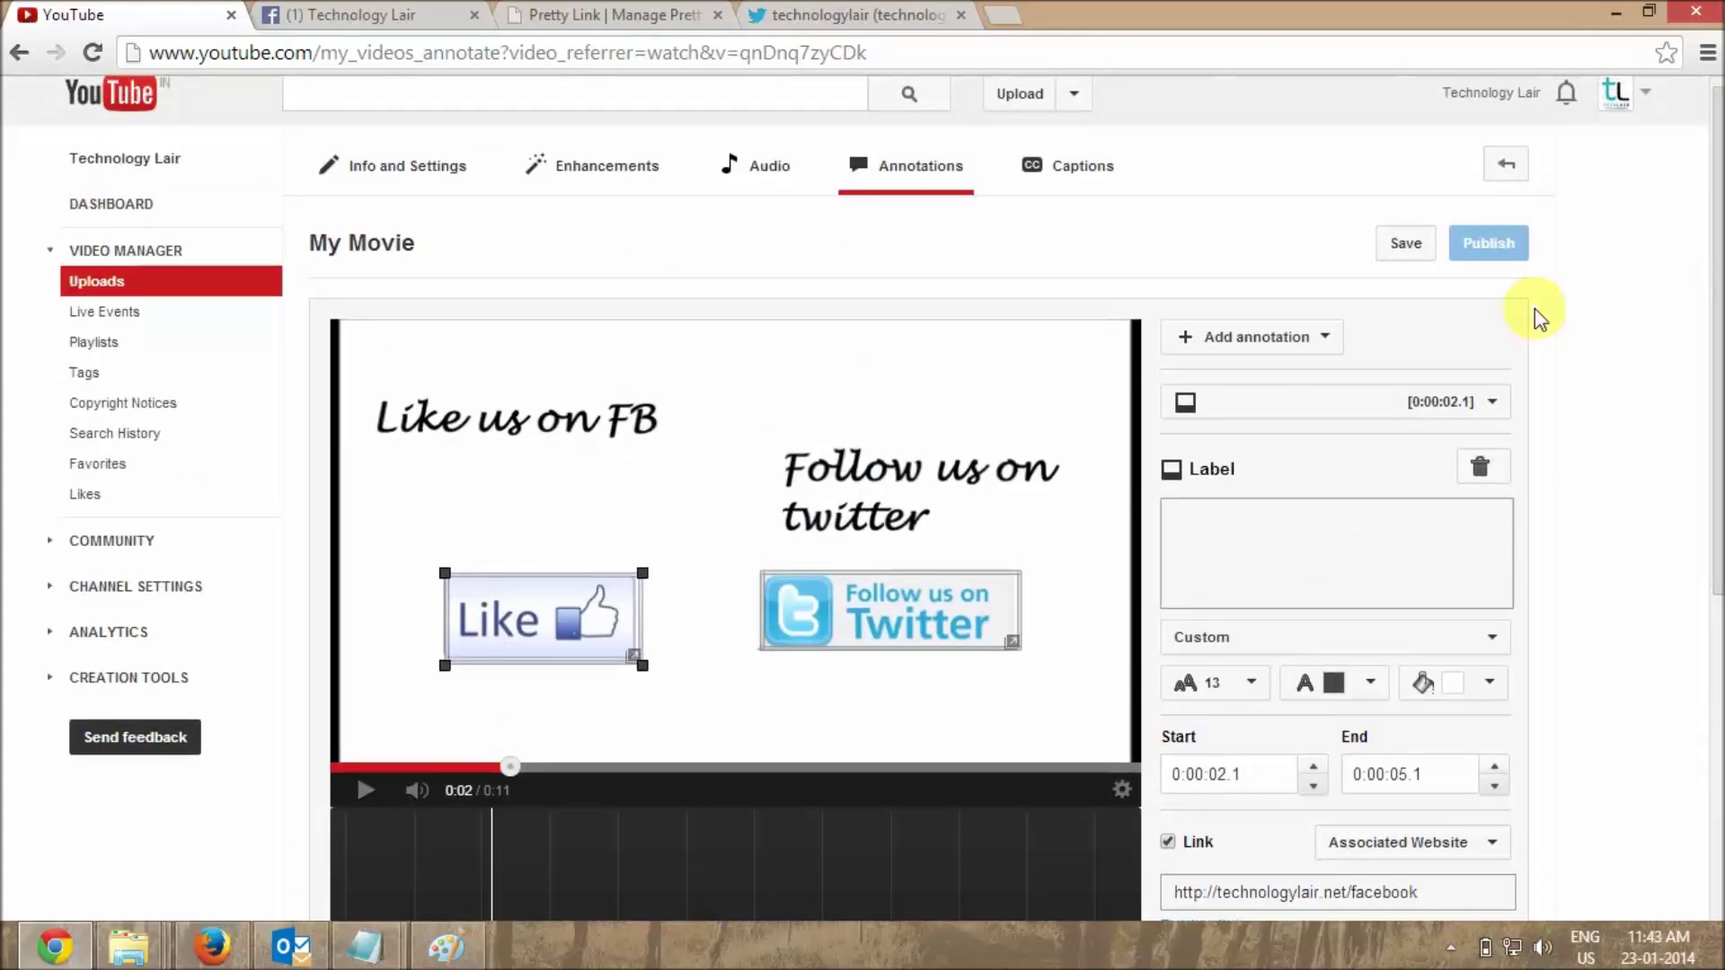